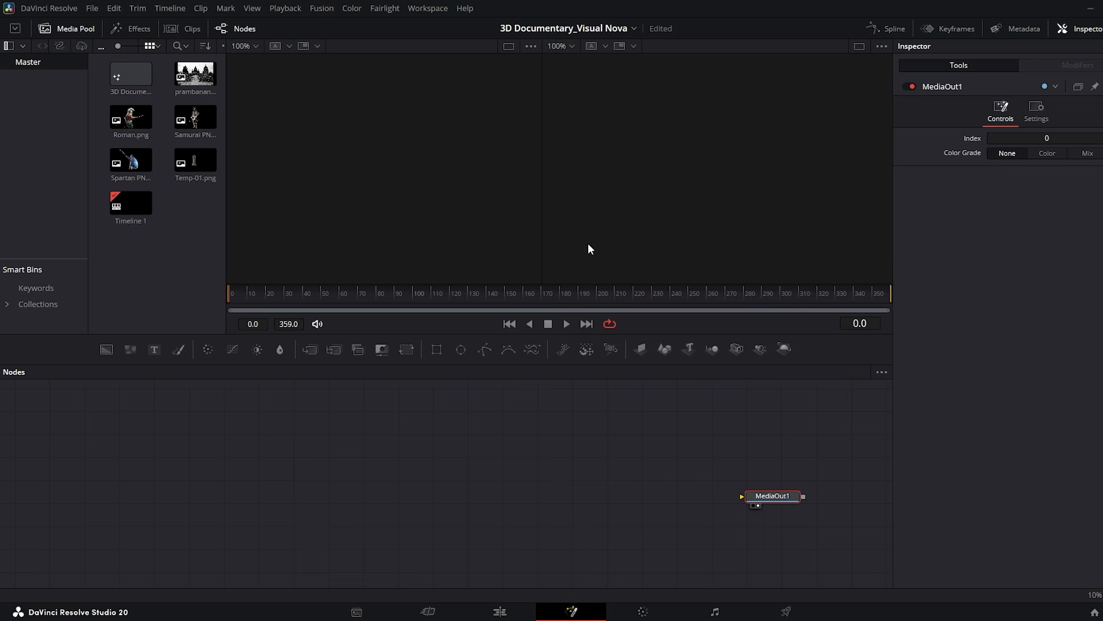
Set the playback proxy handling to Prefer Proxies.
left_click(193, 162)
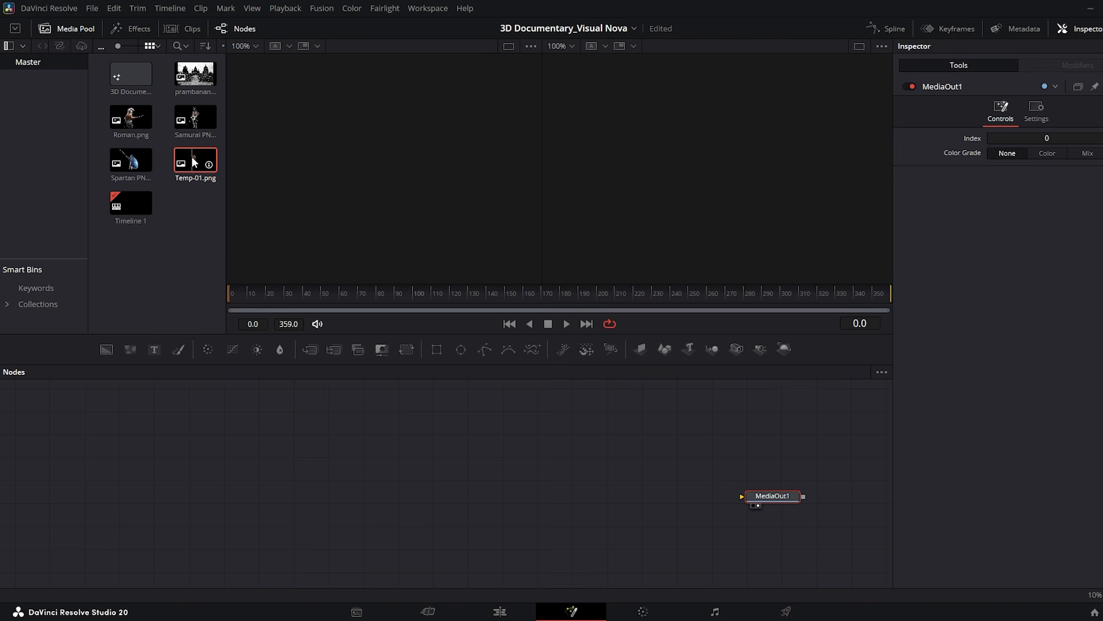
left_click(286, 8)
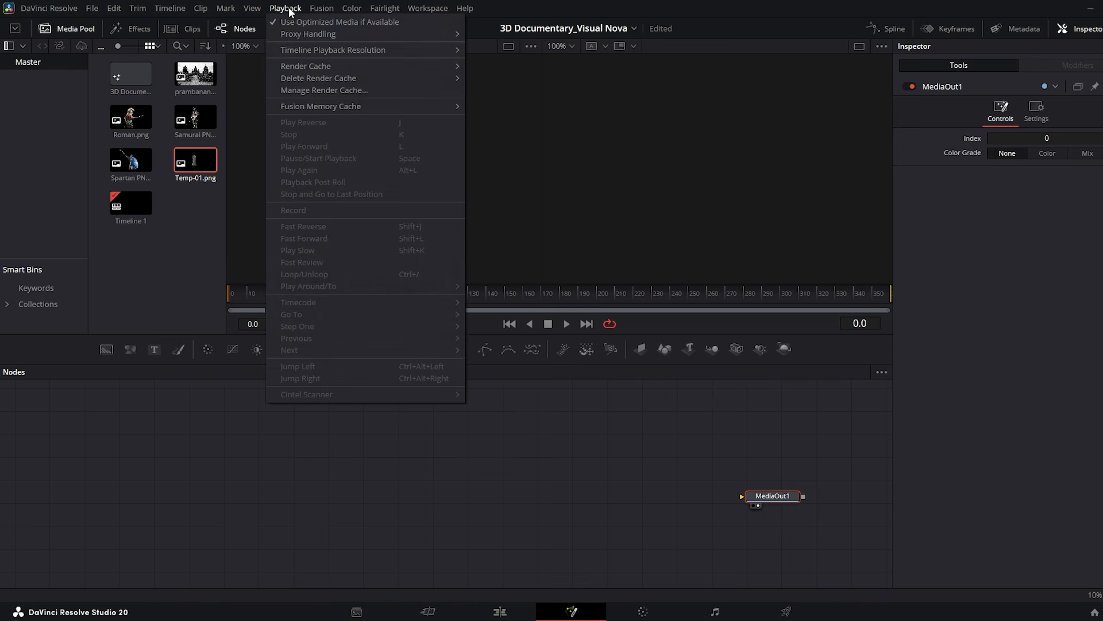
mouse_move(297, 35)
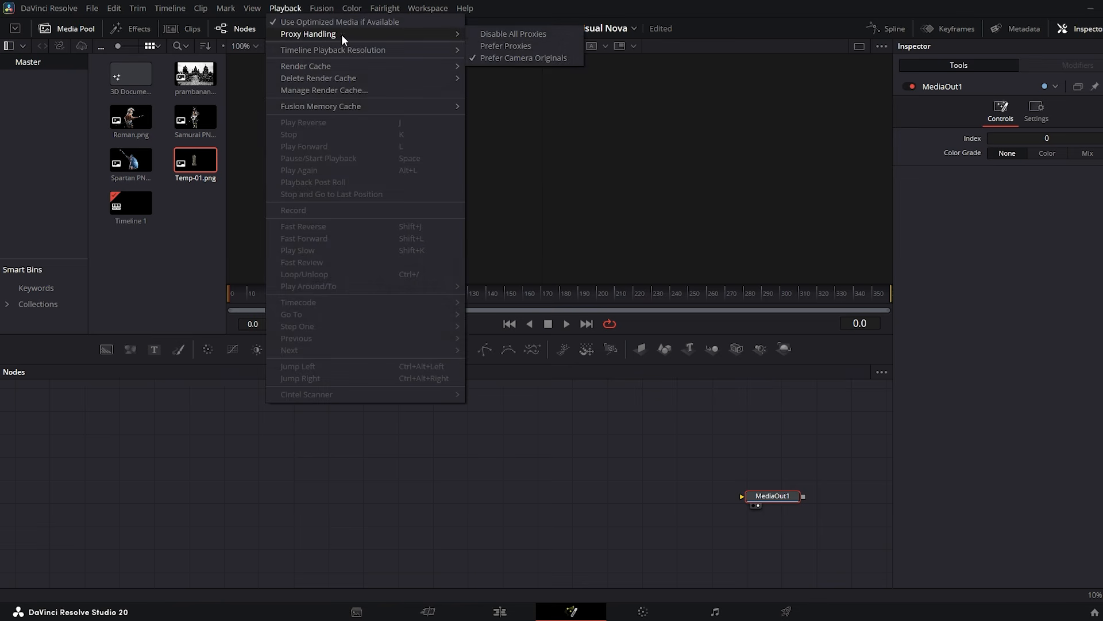
left_click(508, 46)
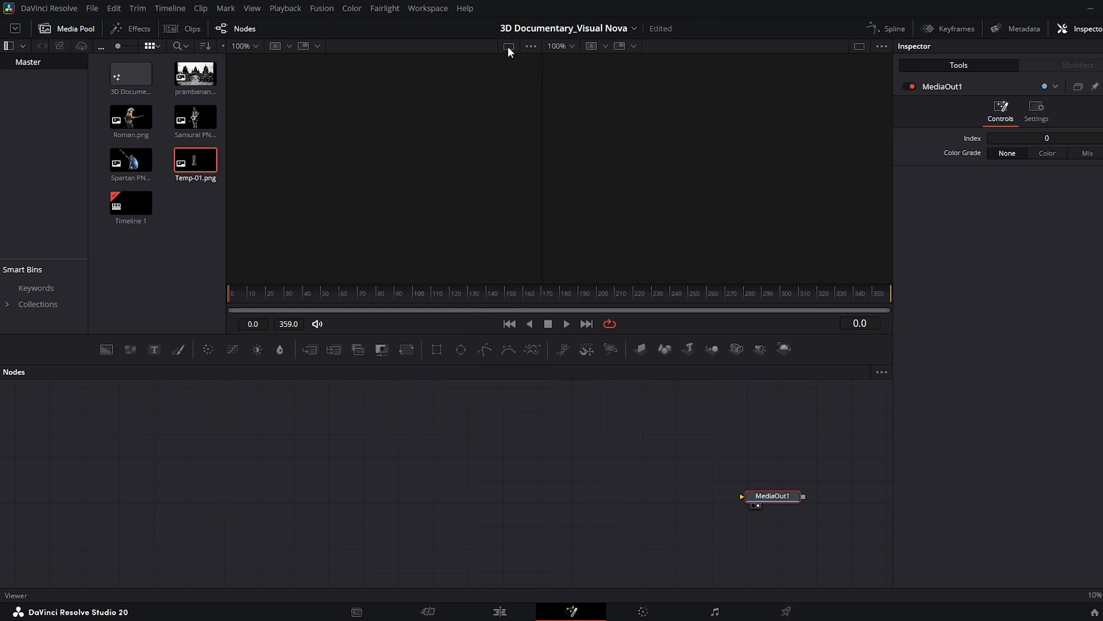
Set the project's proxy media resolution to Half and save the project settings.
left_click(1086, 612)
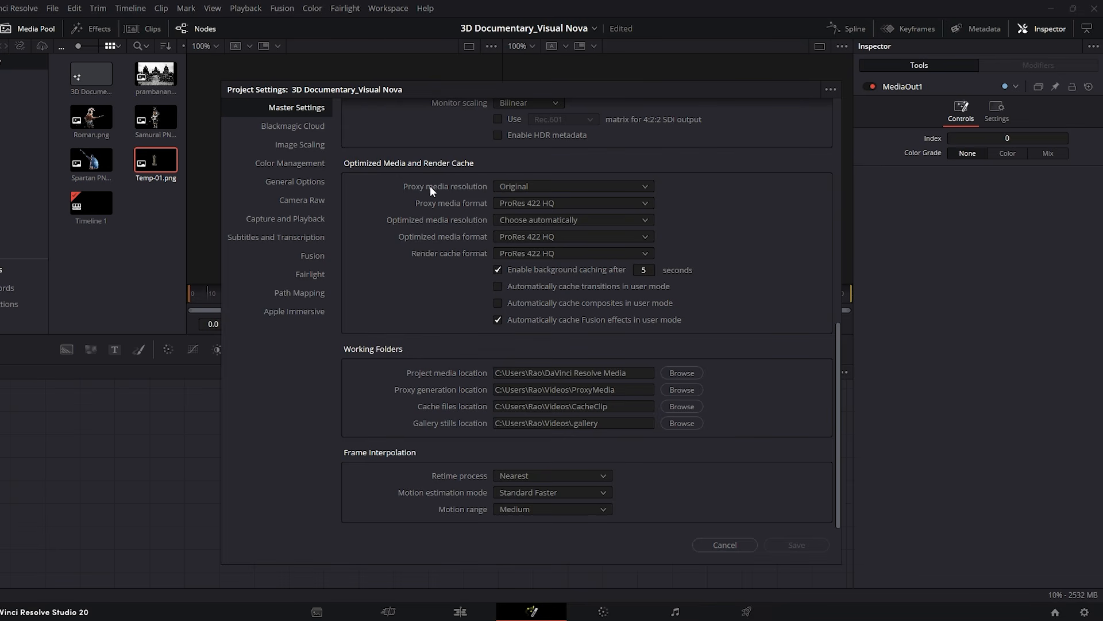
left_click(520, 188)
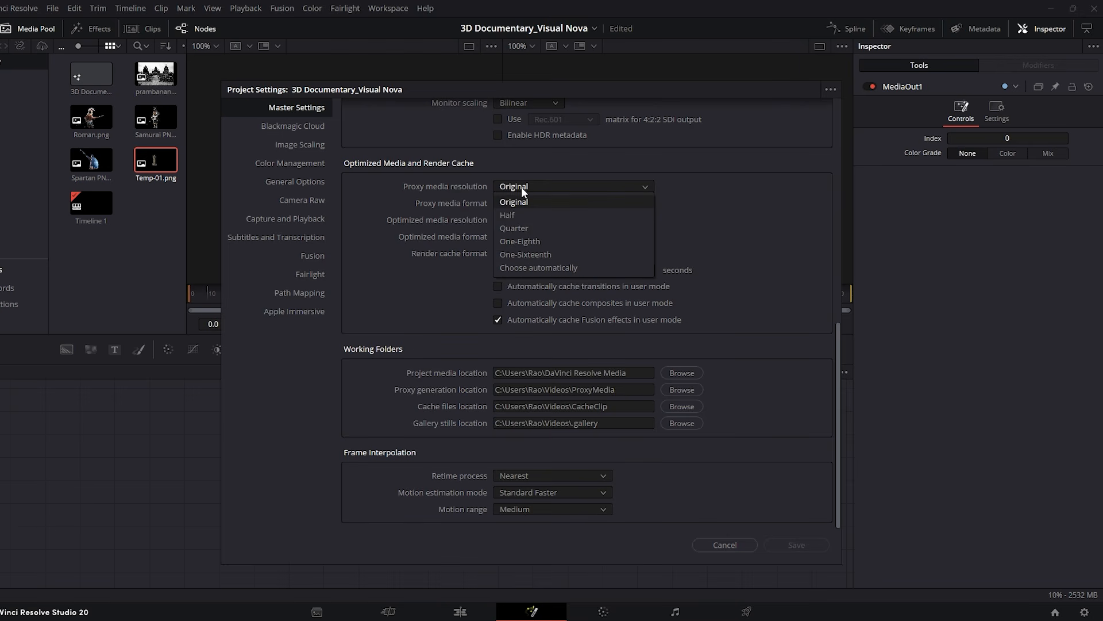
left_click(528, 216)
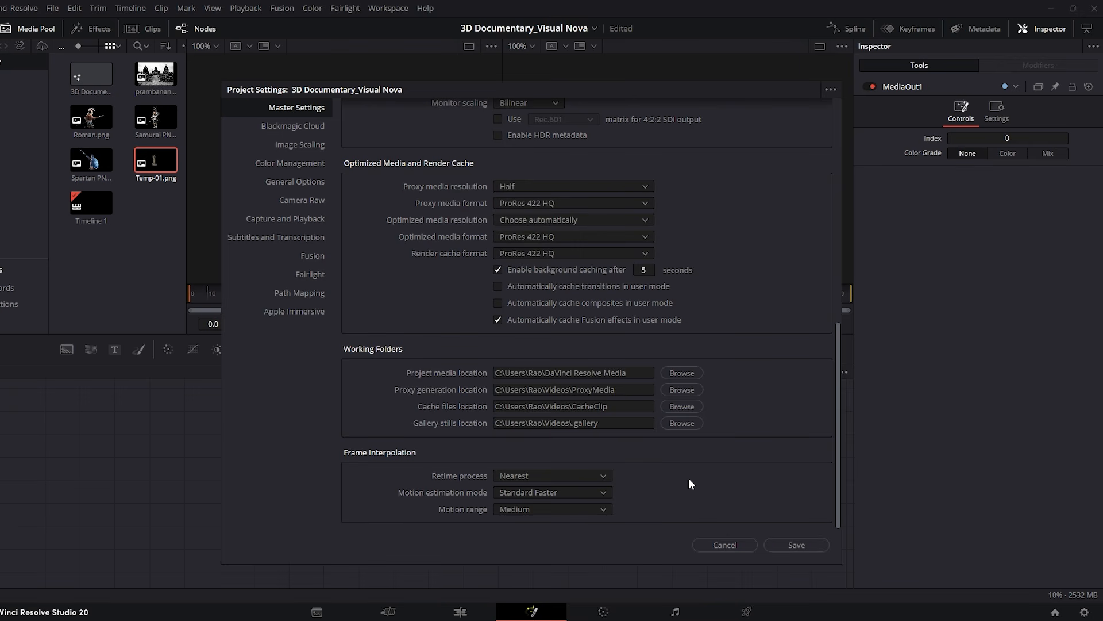
left_click(797, 545)
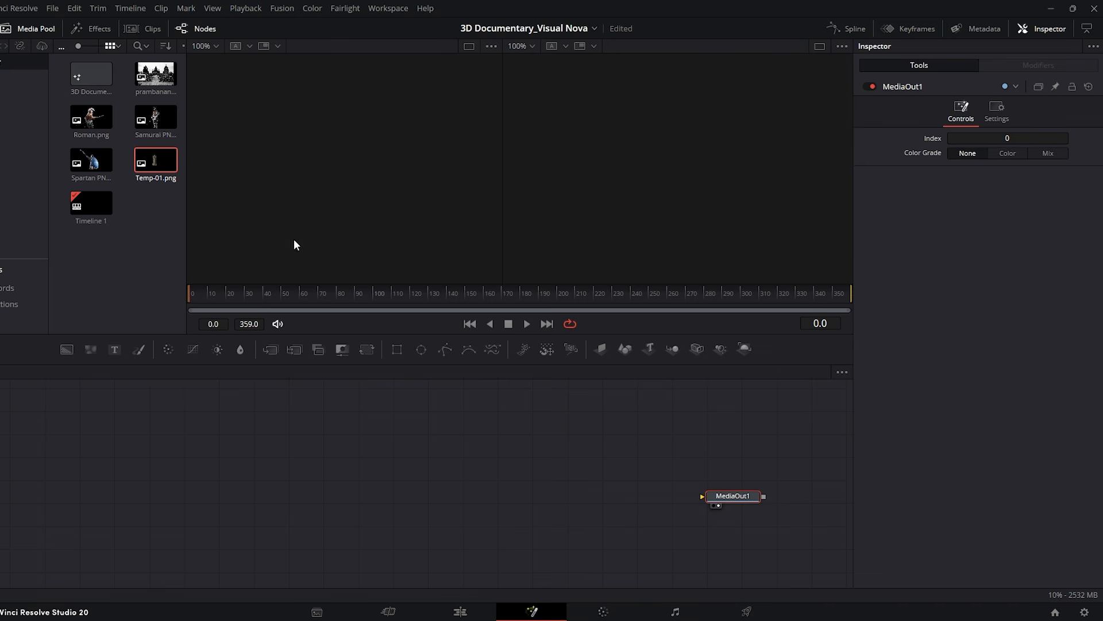
Generate proxy media for all five PNG images in the media pool.
left_click_drag(182, 88, 90, 164)
right_click(90, 165)
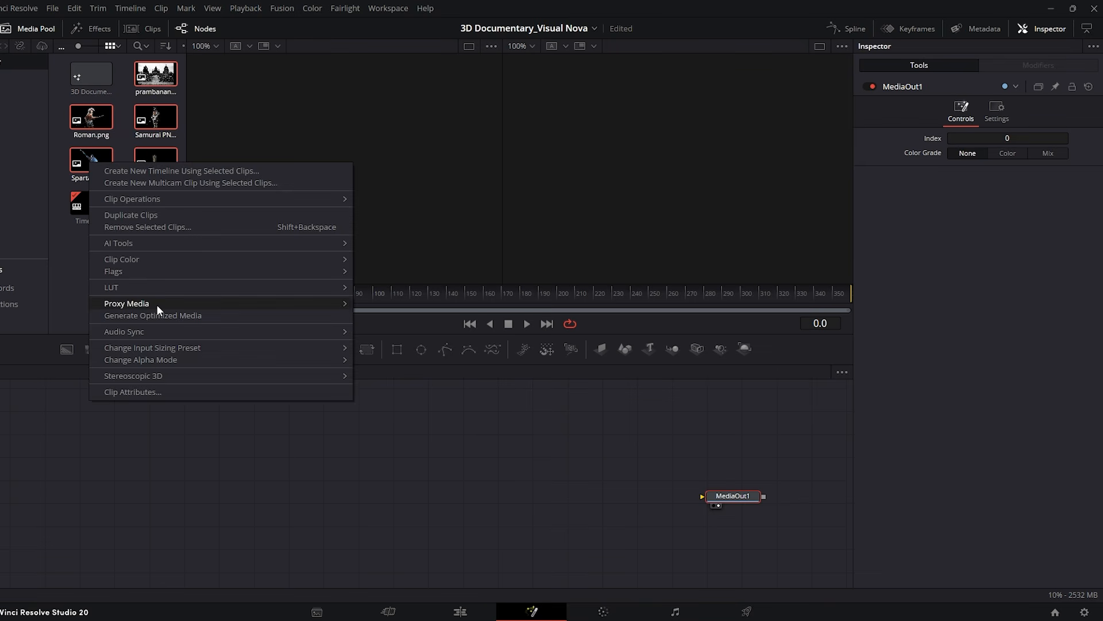
mouse_move(156, 305)
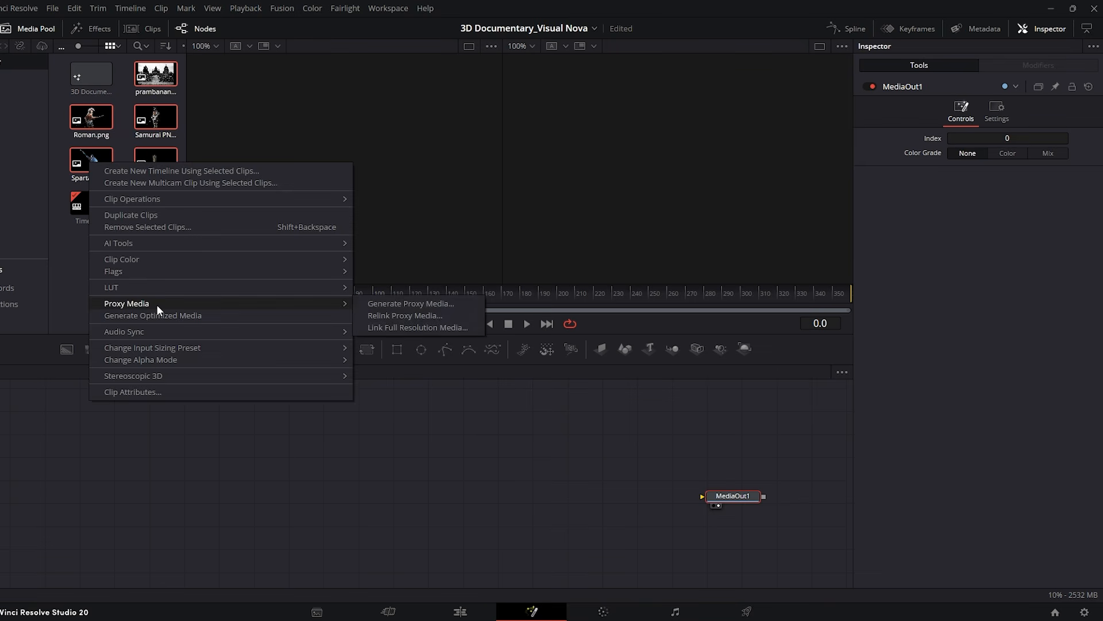
left_click(409, 306)
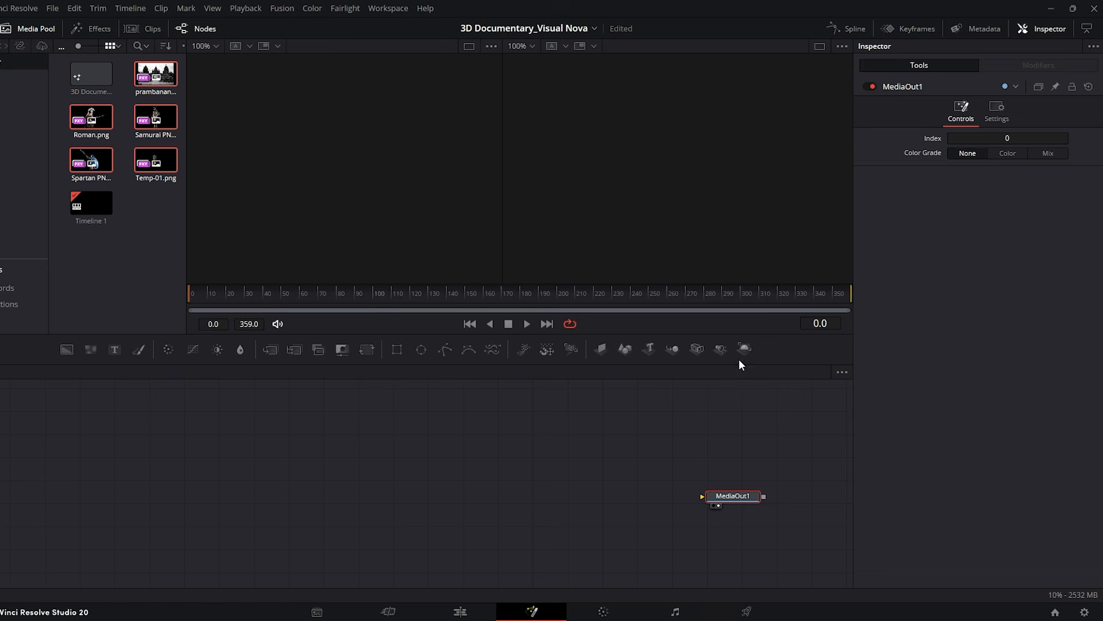
Build a 3D setup with Camera3D feeding Merge3D, and Merge3D passing through Renderer3D into MediaOut1.
left_click_drag(739, 353, 622, 415)
left_click_drag(519, 453, 519, 453)
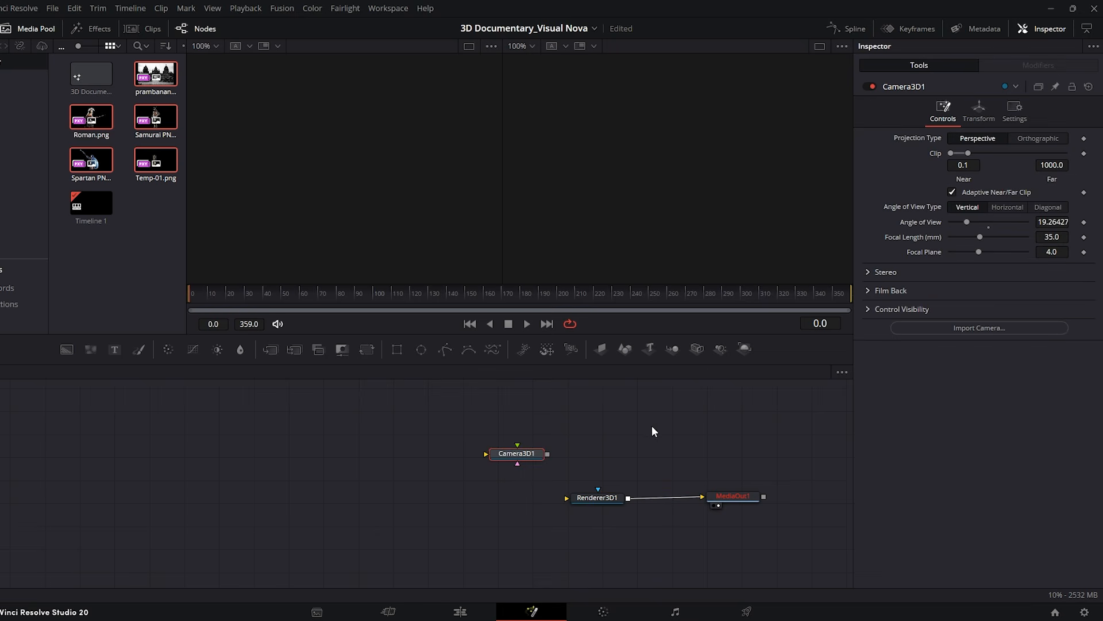
left_click_drag(672, 349, 574, 500)
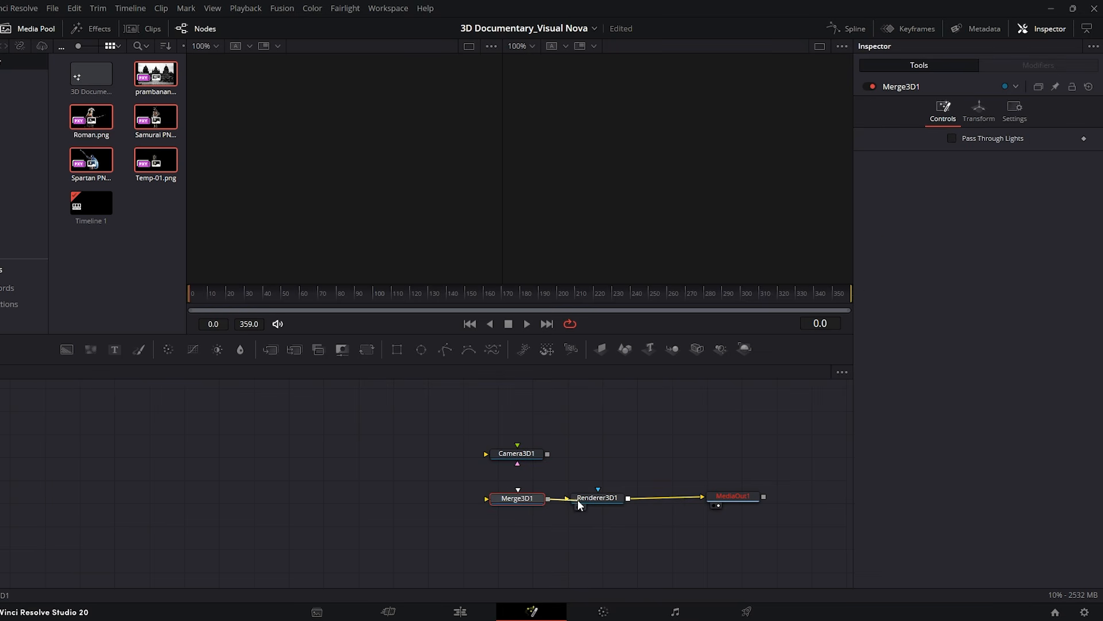
left_click_drag(547, 453, 529, 503)
left_click_drag(614, 438, 480, 505)
left_click_drag(581, 500, 605, 493)
left_click(636, 421)
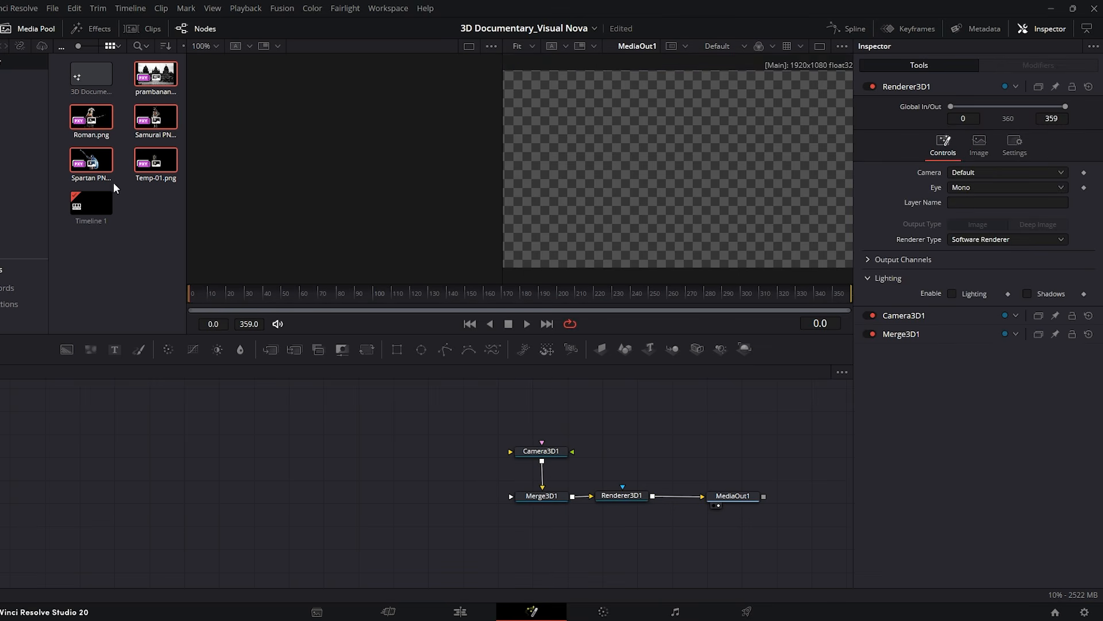
Add the prambanan temple image to the node graph, attach an ImagePlane3D and connect it to Merge3D.
left_click_drag(160, 85, 204, 294)
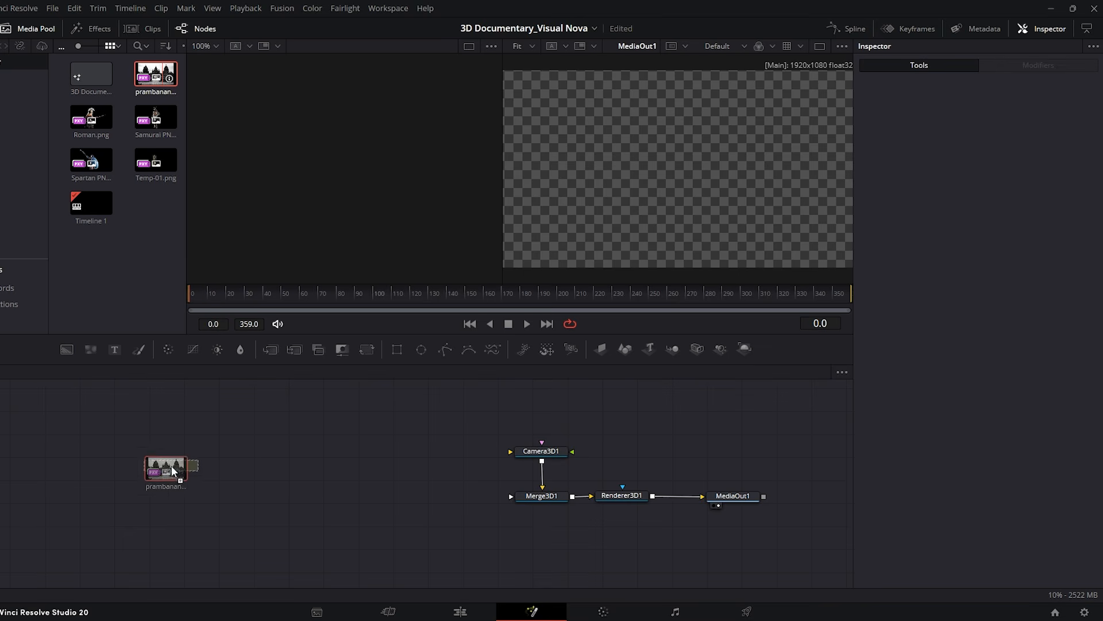
left_click_drag(153, 494, 153, 495)
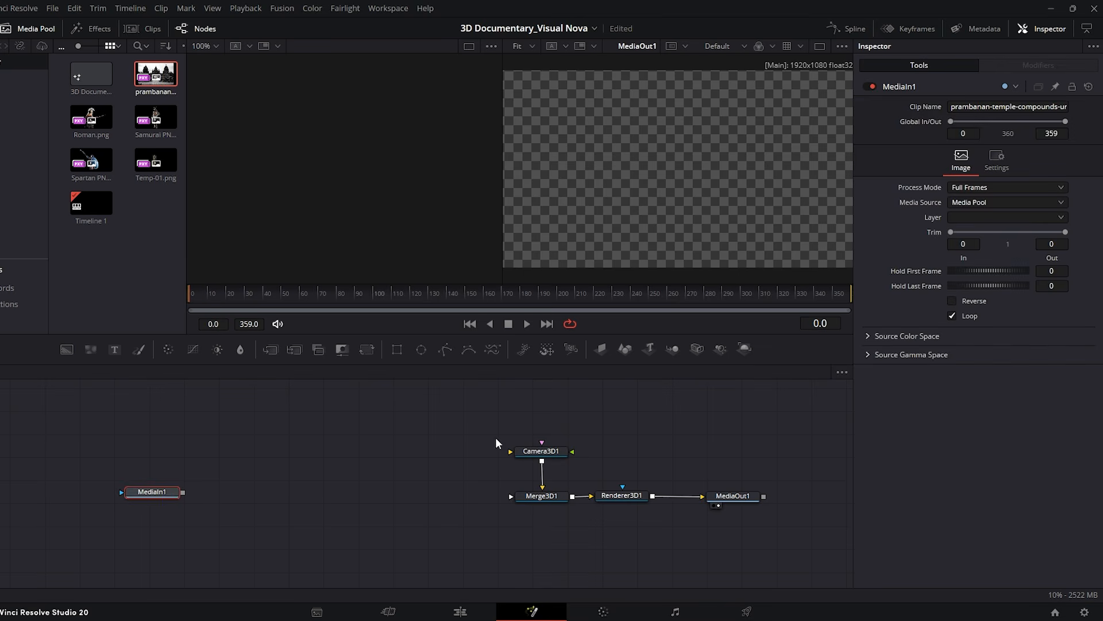
left_click(598, 350)
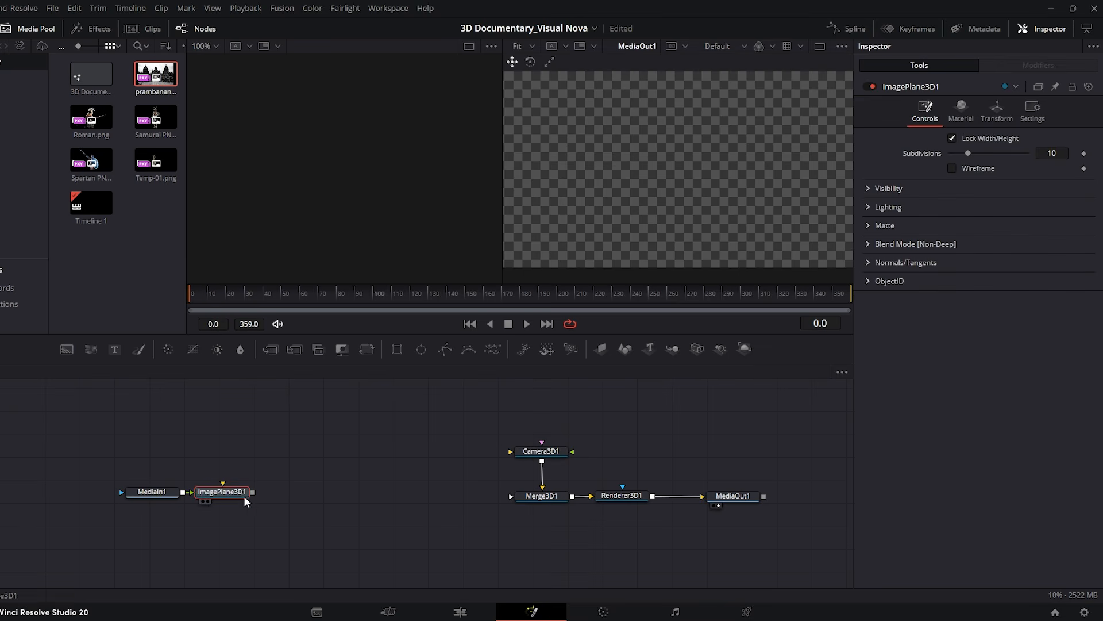
left_click_drag(253, 492, 530, 498)
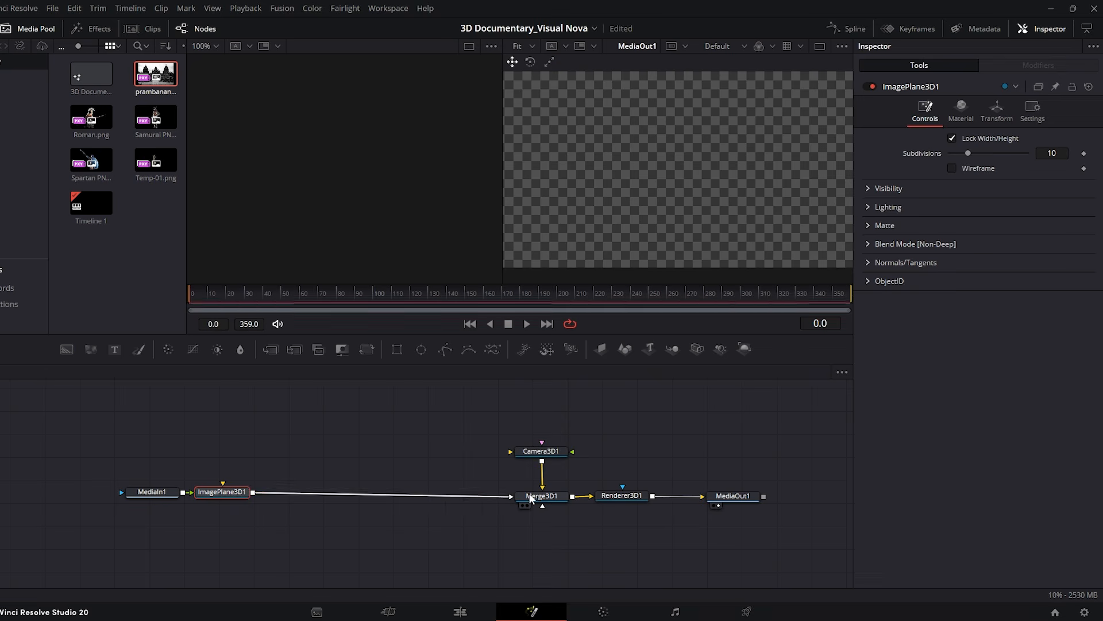
left_click_drag(248, 470, 128, 499)
left_click_drag(206, 496, 201, 499)
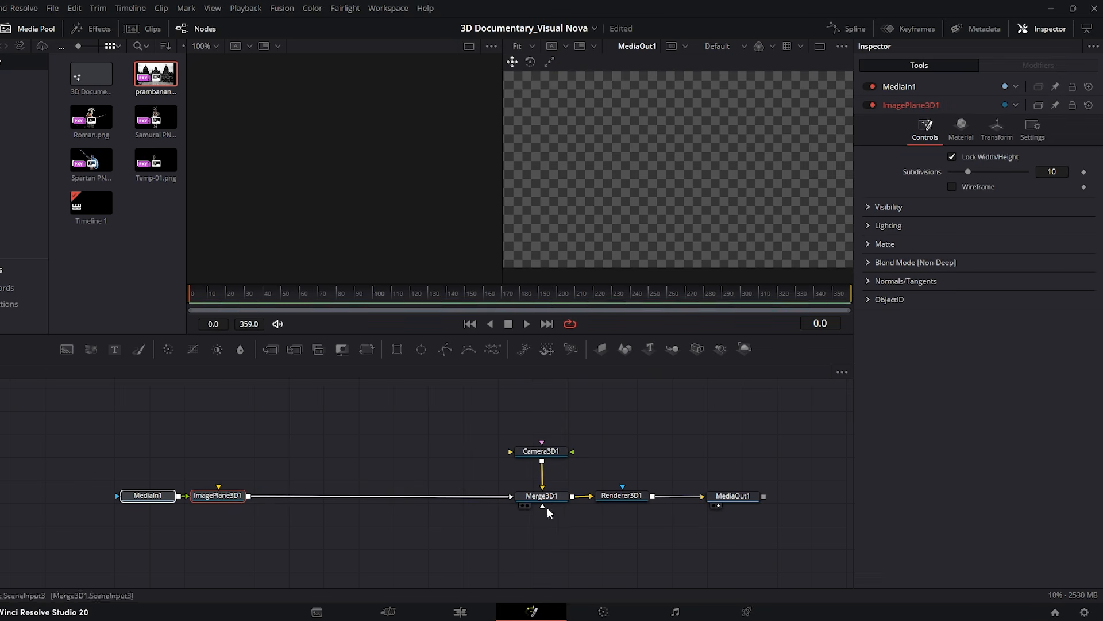
Load the Merge3D scene into the empty viewer.
left_click(529, 499)
left_click(523, 506)
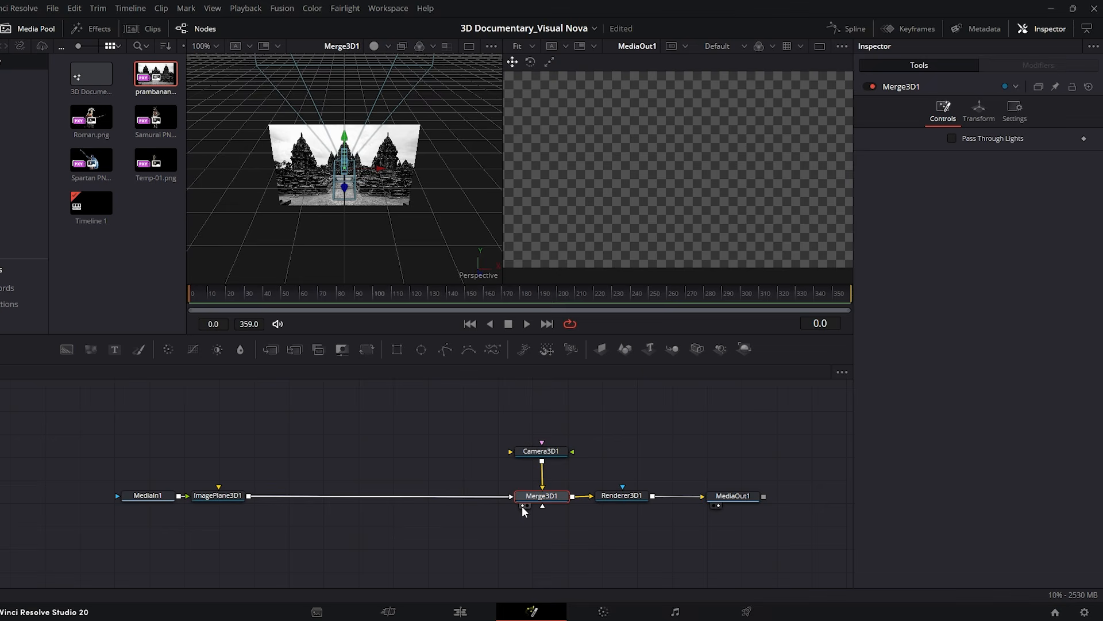
left_click_drag(438, 195, 386, 179)
Set the Camera3D1 focal length to 70 mm.
left_click(332, 178)
left_click(228, 498)
left_click(535, 454)
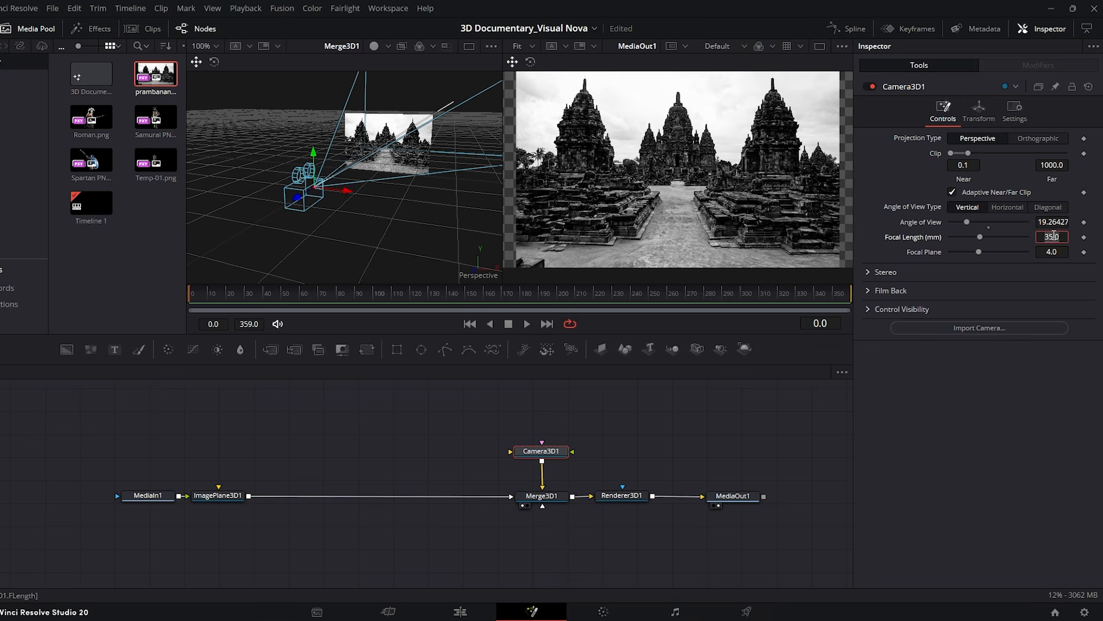
key("Return")
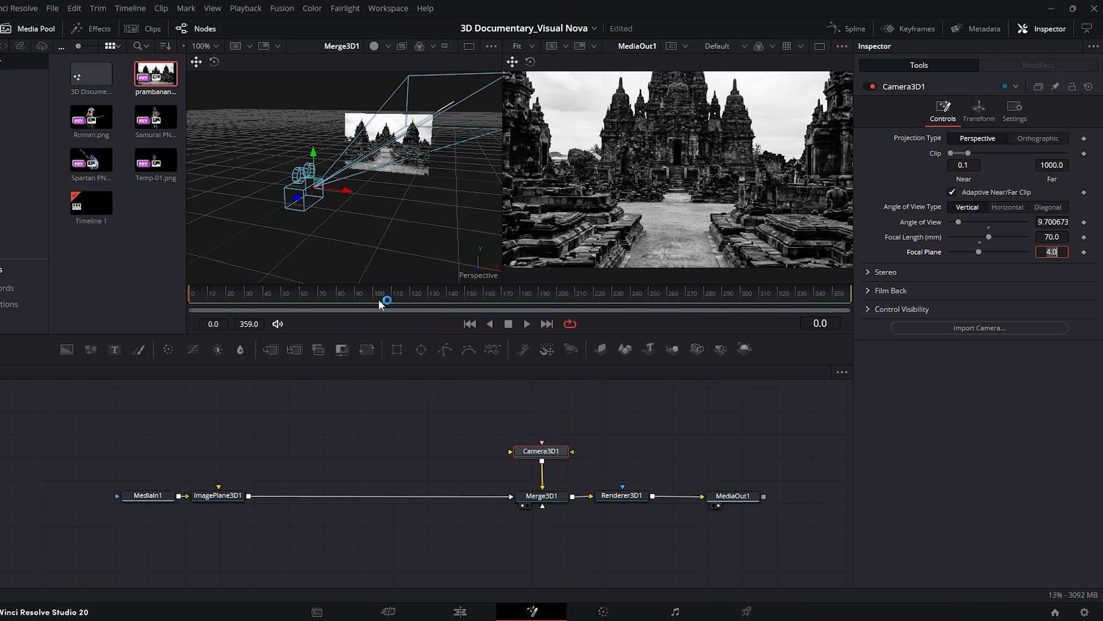
Push the temple image plane back to about -3.14 on Z and set its scale to 1.26.
left_click(218, 496)
left_click_drag(376, 156, 411, 143)
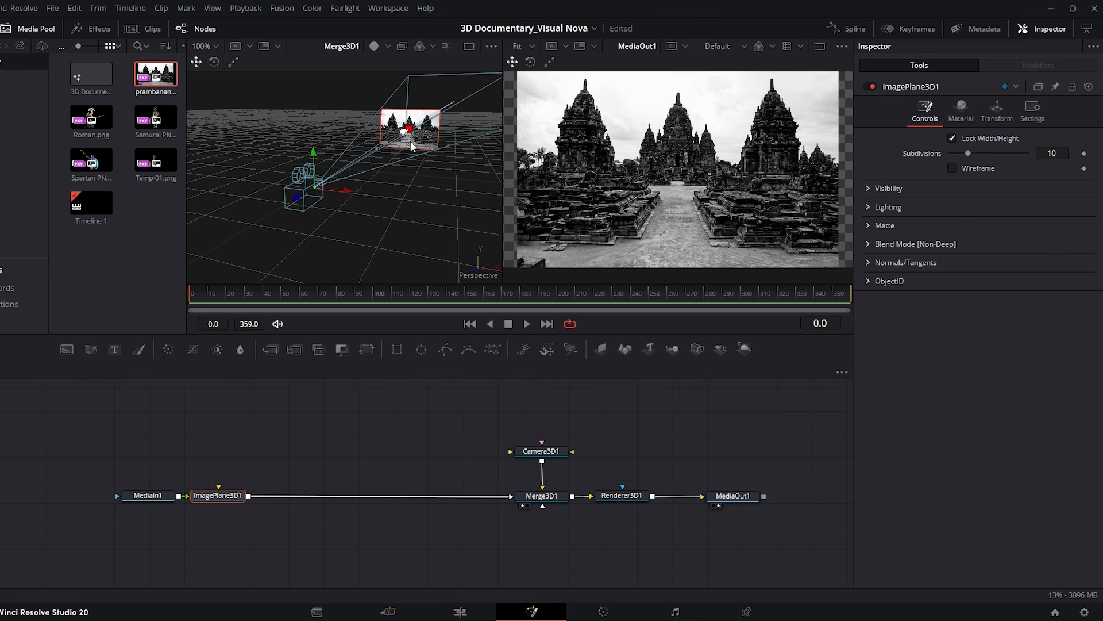
left_click(999, 110)
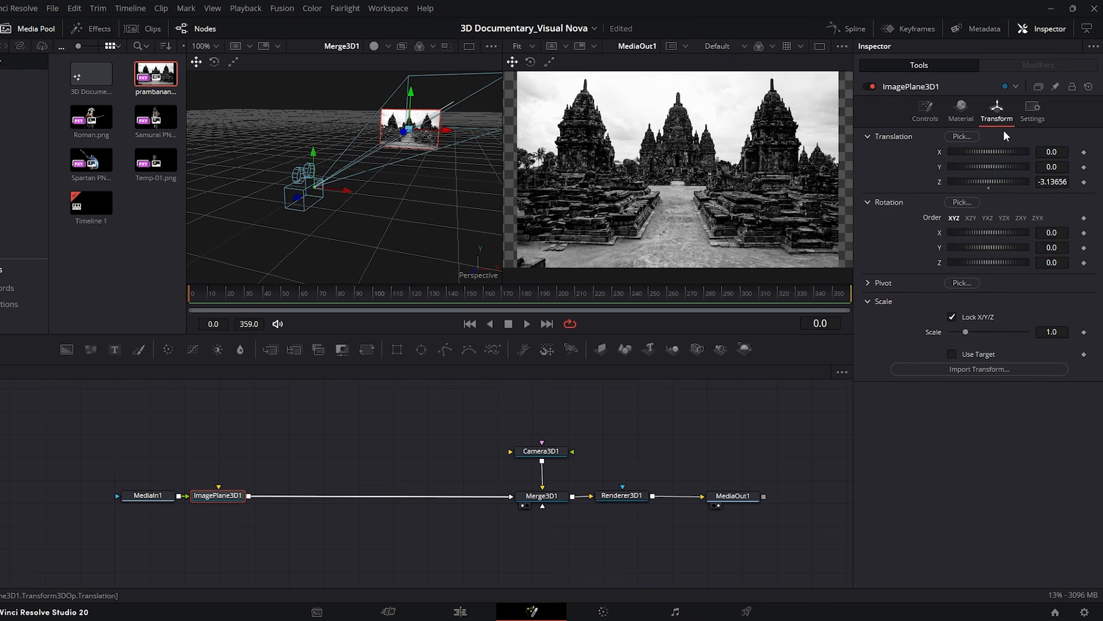
type("6")
key("Tab")
Enlarge the viewers by narrowing the media pool and lowering the divider above the node graph.
left_click_drag(405, 132, 417, 140)
key("ctrl+z")
key("ctrl+1")
left_click_drag(375, 337, 374, 347)
left_click_drag(276, 137, 286, 131)
key("ctrl+z")
mouse_move(177, 202)
left_mouse_down()
mouse_move(109, 246)
mouse_move(187, 209)
left_mouse_up()
scroll(288, 222, "down", 2)
Insert a Blur node between MediaIn1 and ImagePlane3D1 and set its blur size to 3.
left_click_drag(223, 509, 314, 509)
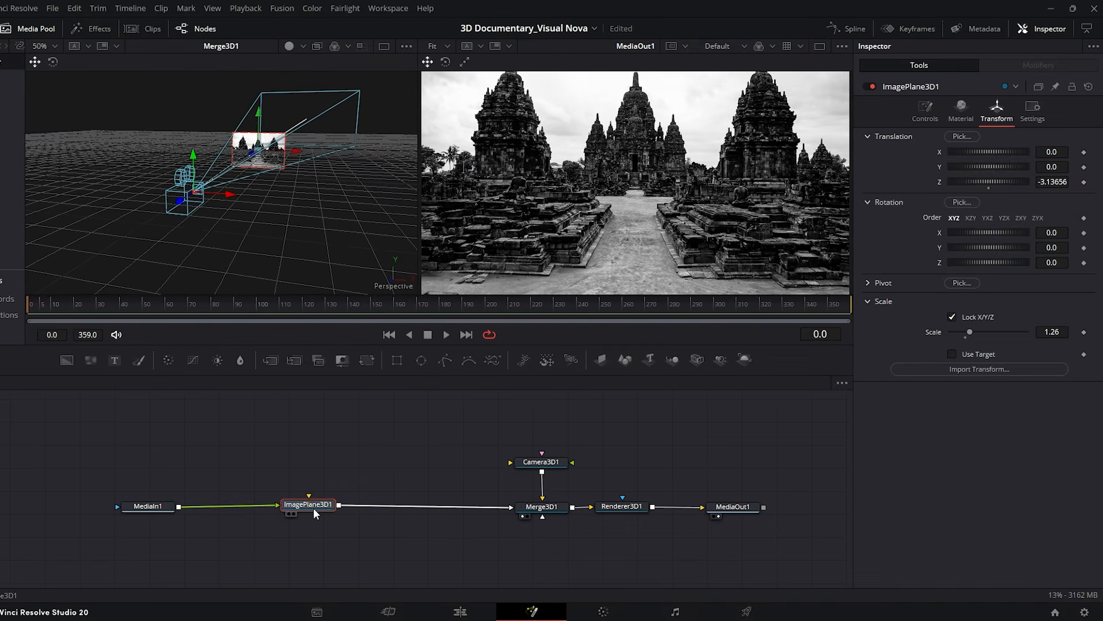
left_click_drag(151, 506, 127, 505)
key("shift+space")
type("blur")
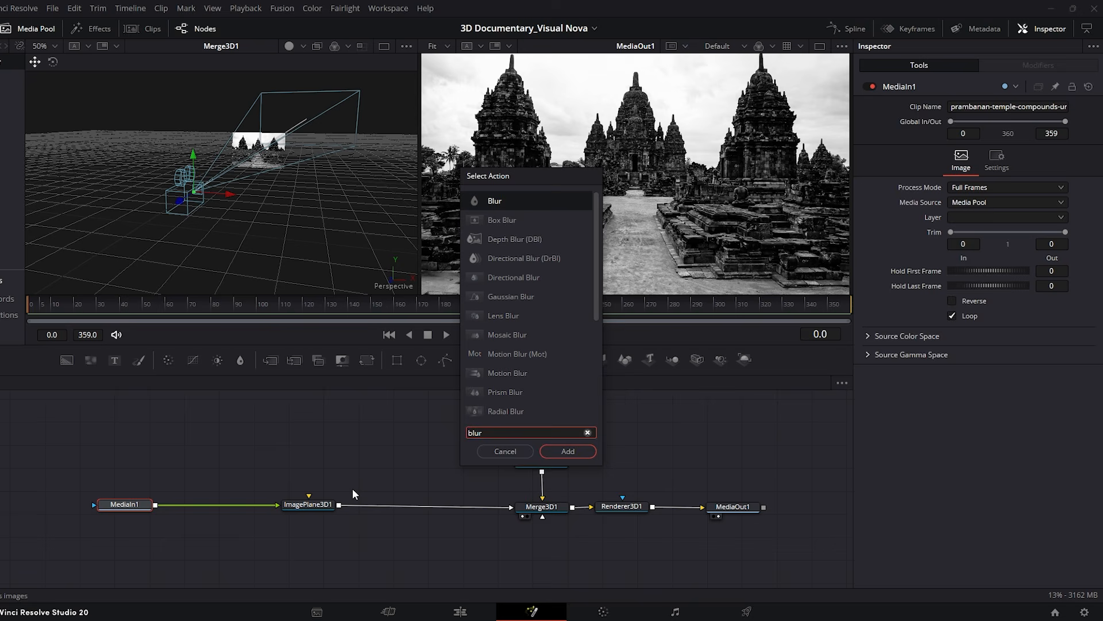
left_click(569, 452)
left_click(1059, 184)
type("3")
key("Return")
left_click_drag(297, 504, 266, 507)
Duplicate the temple's media, blur and image plane chain and connect the copy to Merge3D.
left_click_drag(304, 471, 98, 528)
key("ctrl+c")
left_click(133, 449)
key("ctrl+v")
left_click_drag(142, 459, 529, 498)
Slide the copied temple plane along X until it meets the original's edge, shifting the camera sideways to view the seam.
left_click_drag(295, 151, 345, 153)
left_click_drag(230, 195, 266, 196)
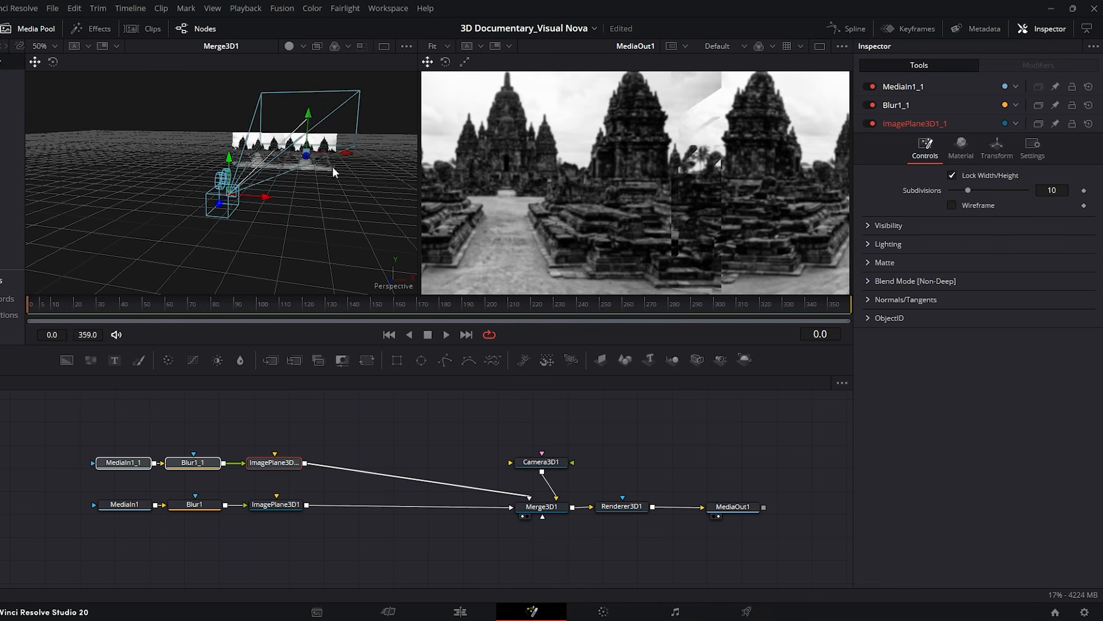
left_click_drag(345, 153, 353, 153)
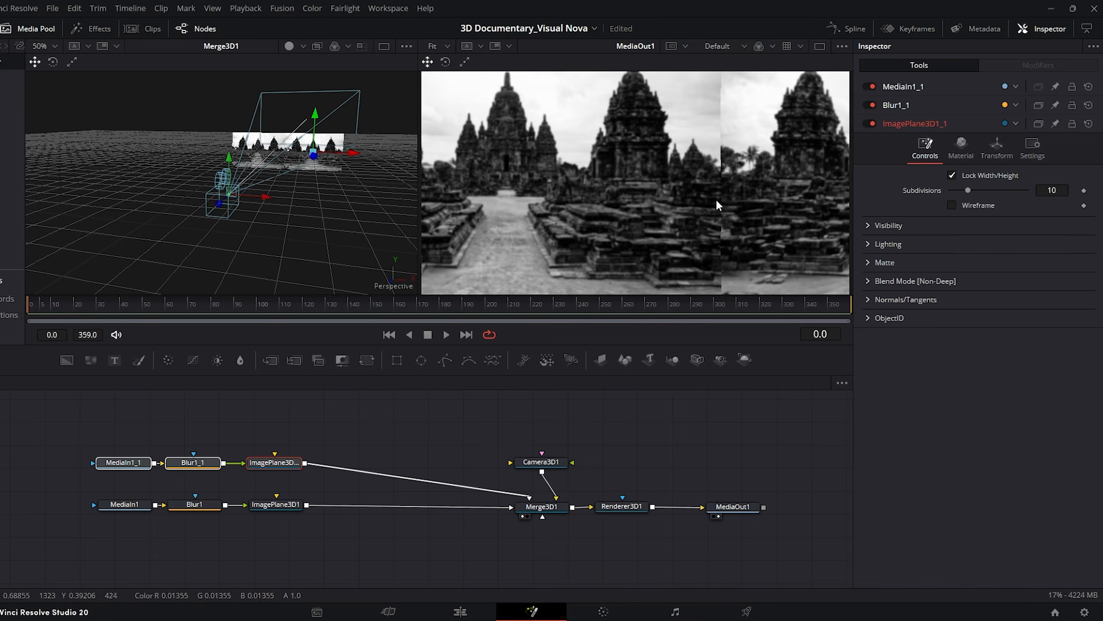
Insert a Transform node after the copied temple image, flip it horizontally and move the camera along X to the mirrored seam.
left_click_drag(278, 436, 191, 466)
left_click_drag(191, 466, 257, 466)
left_click(131, 467)
left_click(367, 359)
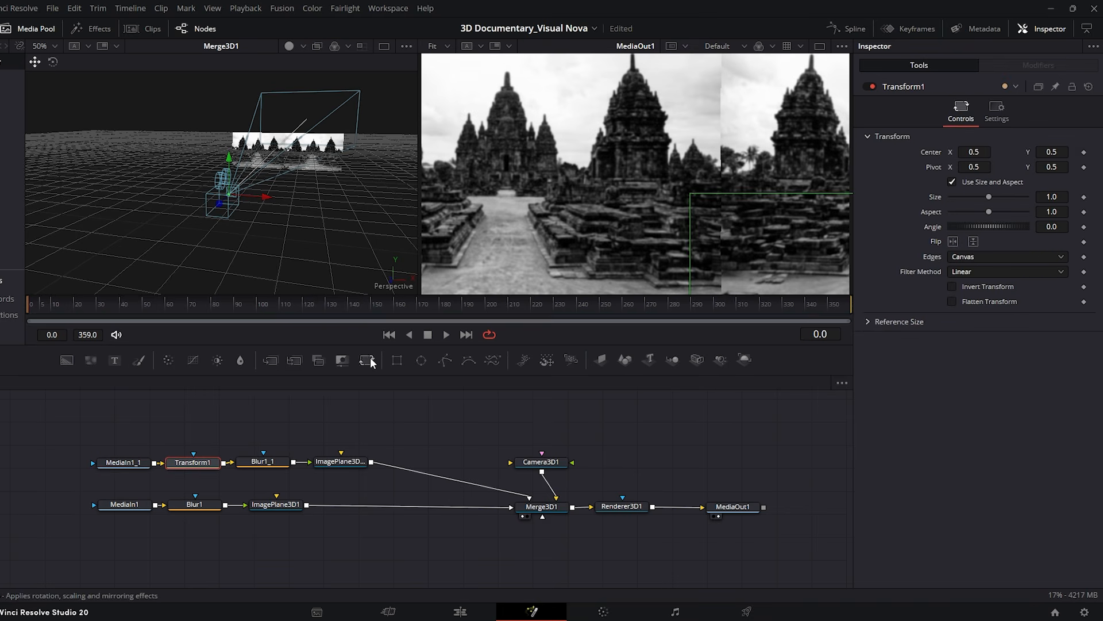
left_click(953, 241)
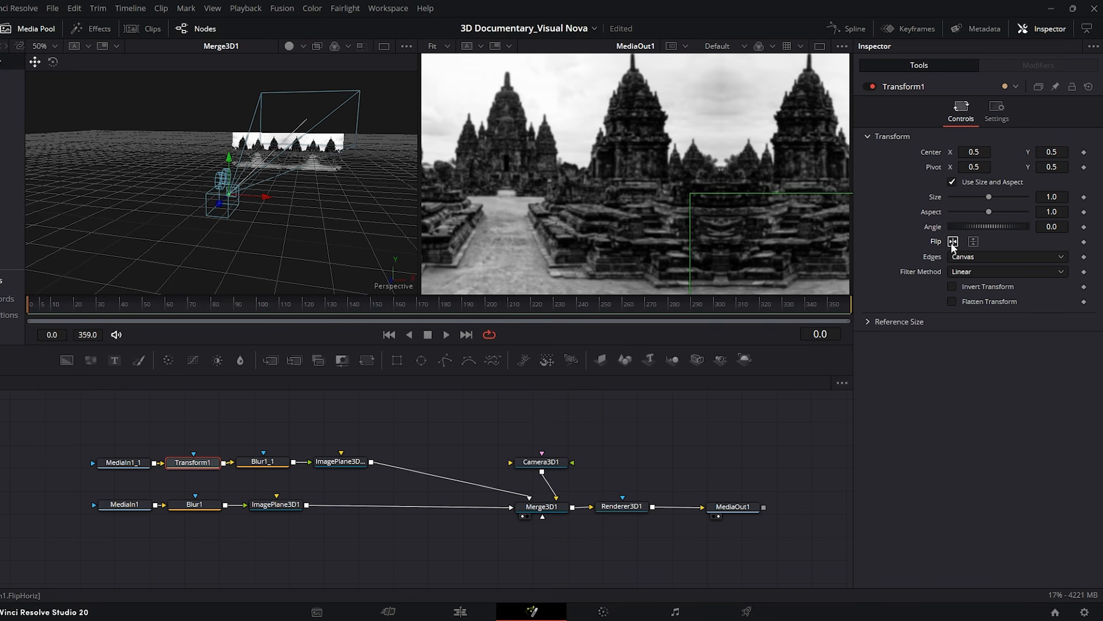
left_click_drag(264, 198, 315, 202)
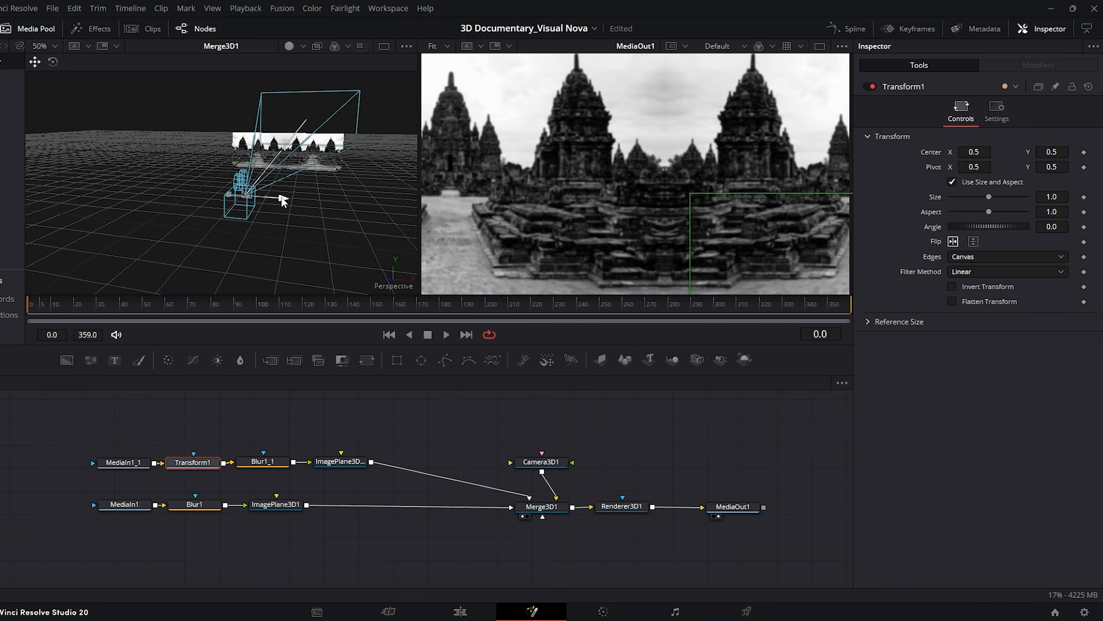
Duplicate the flipped temple chain, connect it to Merge3D and place its plane against the original's other edge.
left_click_drag(314, 472, 122, 481)
key("ctrl+c")
key("ctrl+v")
left_click_drag(205, 425, 525, 500)
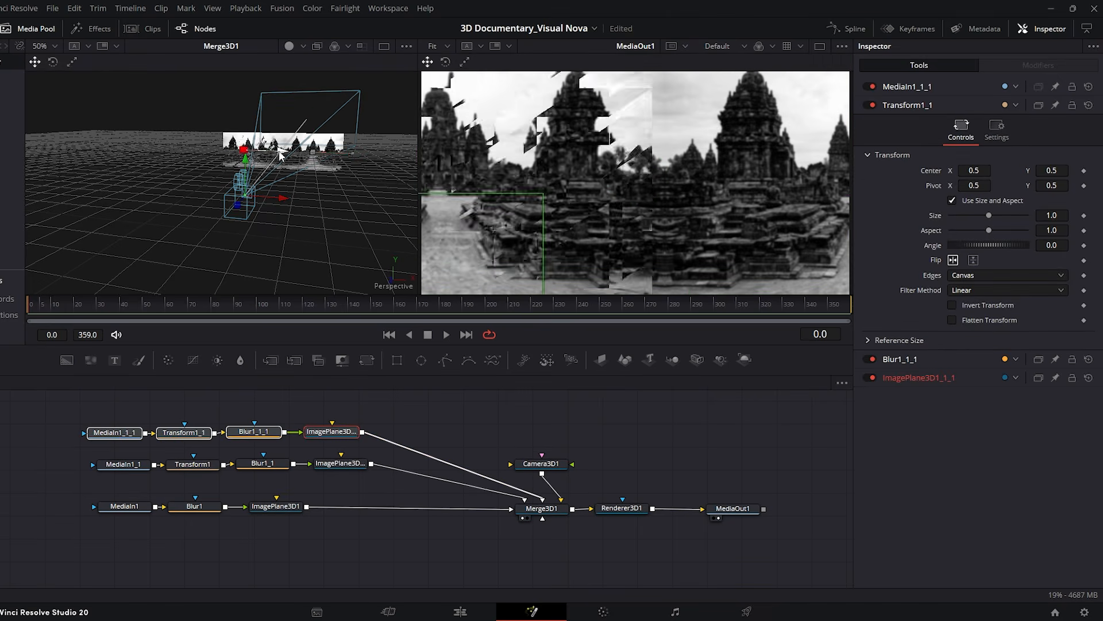
left_click_drag(280, 197, 211, 201)
scroll(283, 188, "up", 5)
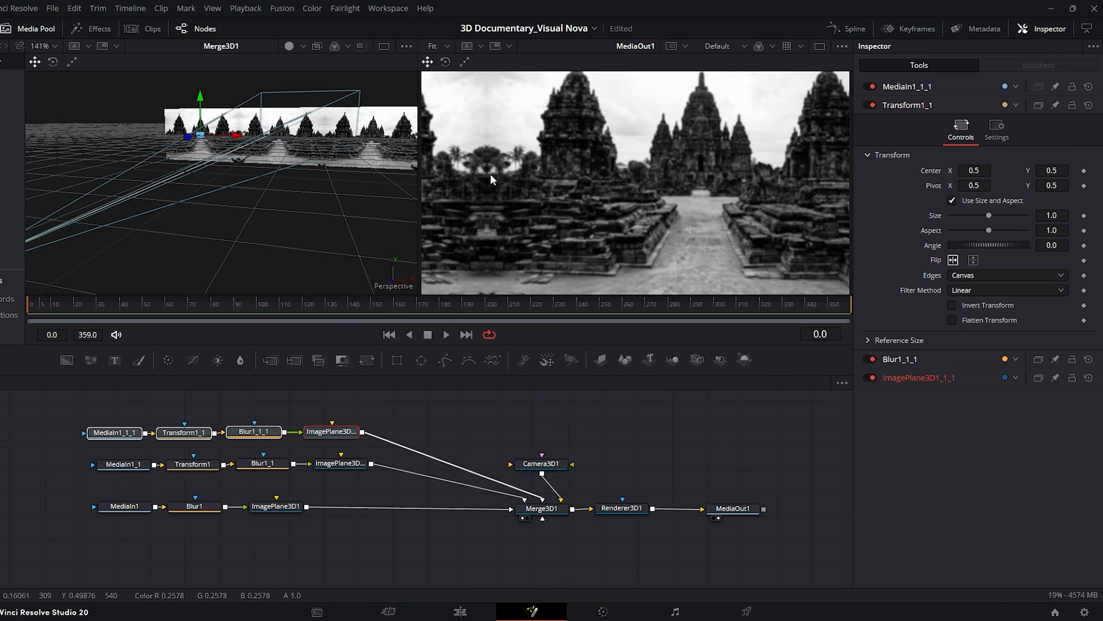
Add Temp-01.png from the media pool, attach an ImagePlane3D node to it and connect the plane to Merge3D1.
left_click_drag(24, 154, 253, 159)
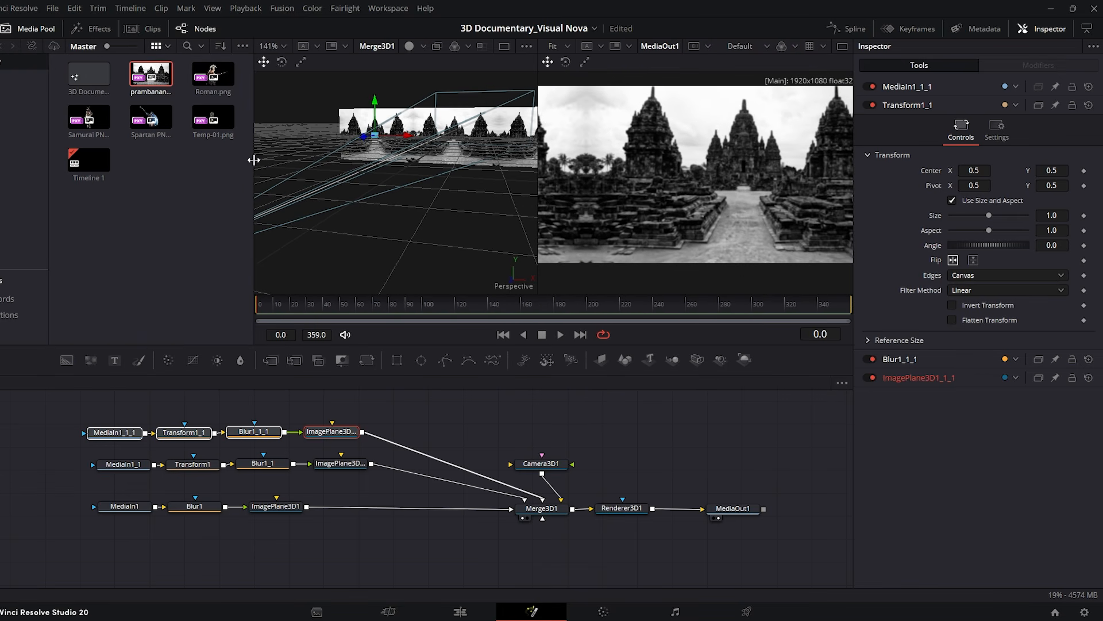
left_click_drag(213, 117, 123, 541)
left_click(600, 360)
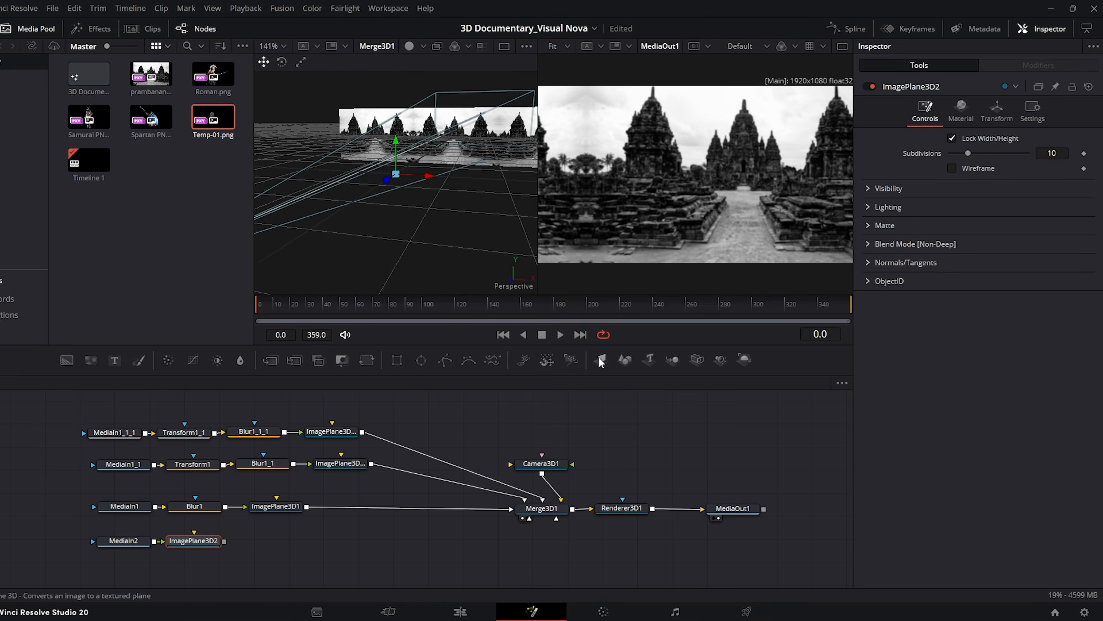
left_click_drag(224, 541, 535, 510)
Slide the camera and the stone pillar plane along X to the first temple section of the backdrop.
left_click_drag(427, 175, 309, 206)
scroll(395, 184, "down", 3)
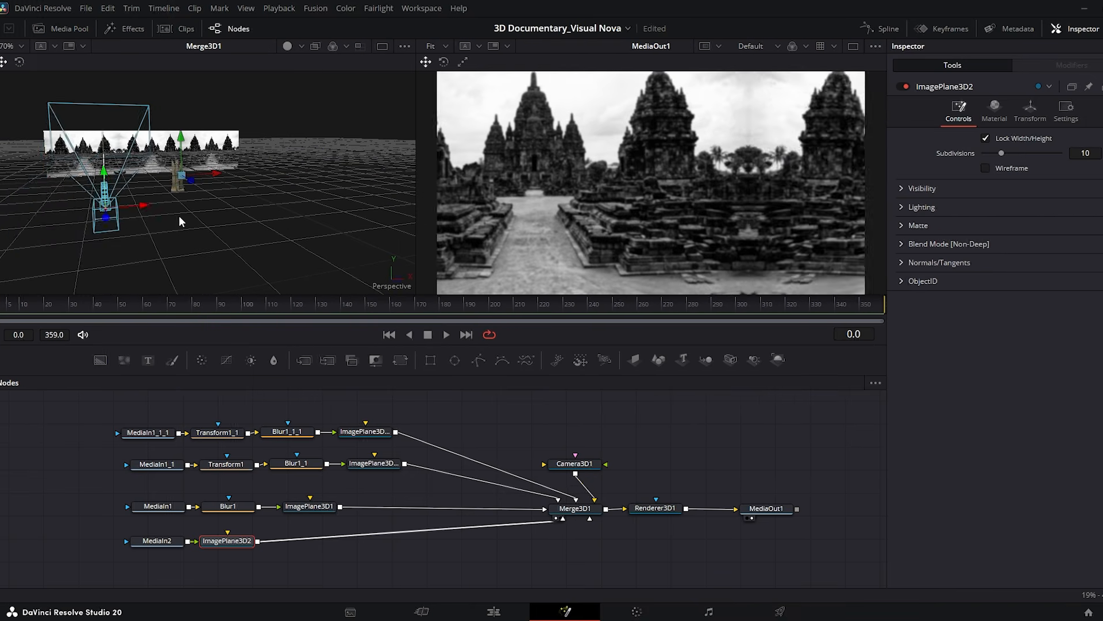
left_click_drag(144, 209, 79, 212)
left_click_drag(224, 173, 101, 180)
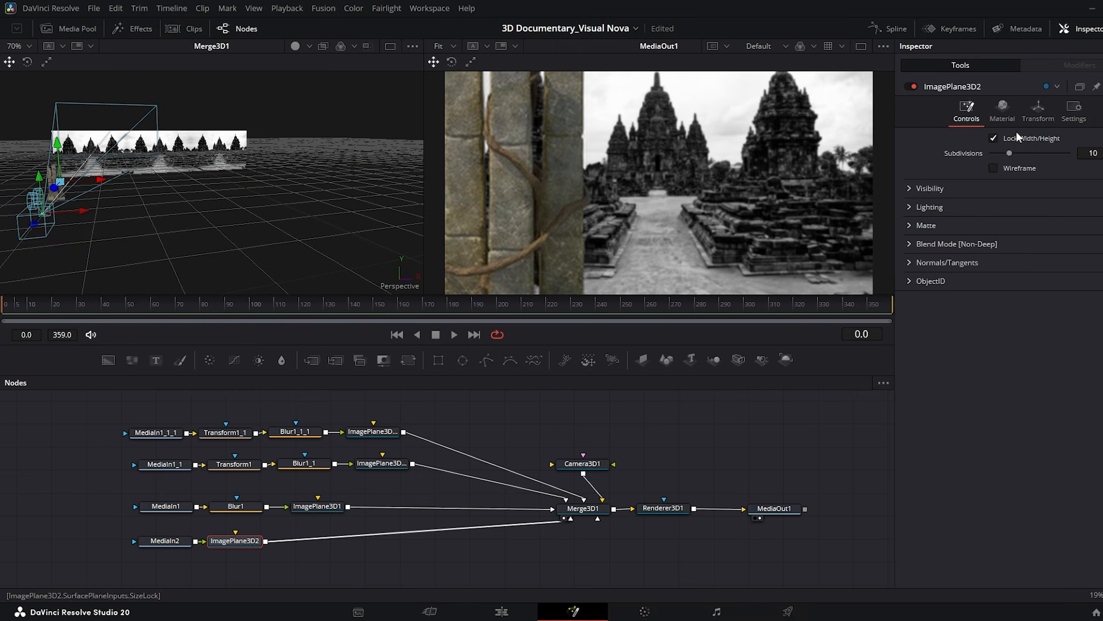
Scale the pillar plane down slightly and nudge it along X and Y to frame the left edge of the shot.
left_click(1038, 111)
left_click_drag(1007, 332, 1005, 332)
left_click_drag(101, 180, 96, 181)
left_click_drag(54, 144, 54, 147)
left_click_drag(1005, 332, 1004, 332)
left_click_drag(95, 183, 98, 184)
Make room between MediaIn2 and ImagePlane3D2 and insert a Color Corrector node after MediaIn2.
left_click_drag(230, 541, 320, 546)
left_click_drag(168, 545, 162, 546)
key("shift+space")
type("colo")
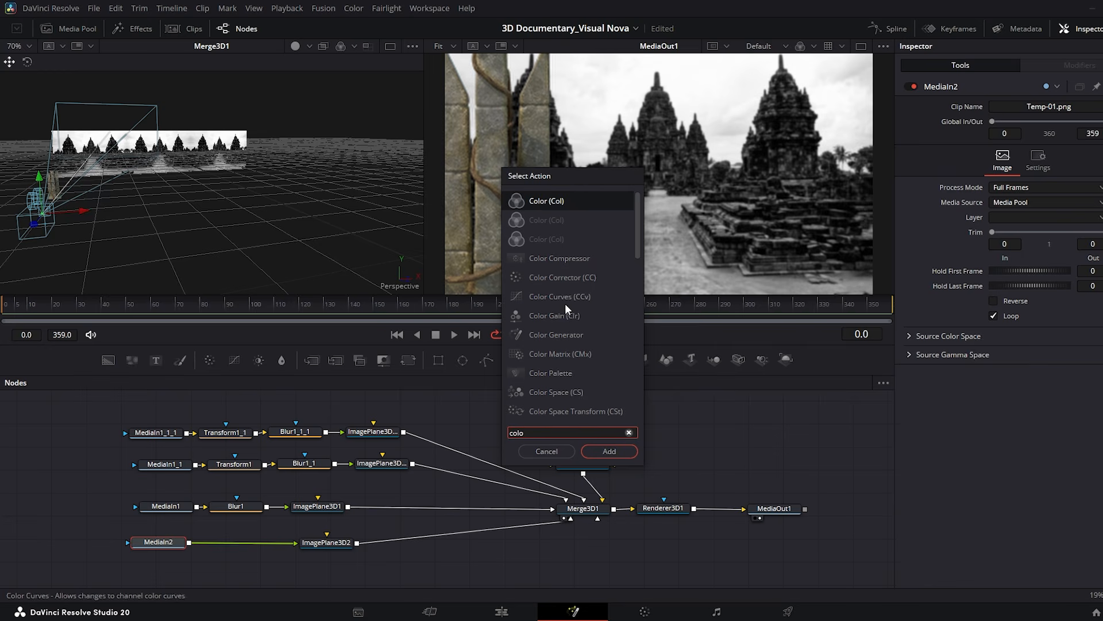
type("rcorrector")
left_click(610, 451)
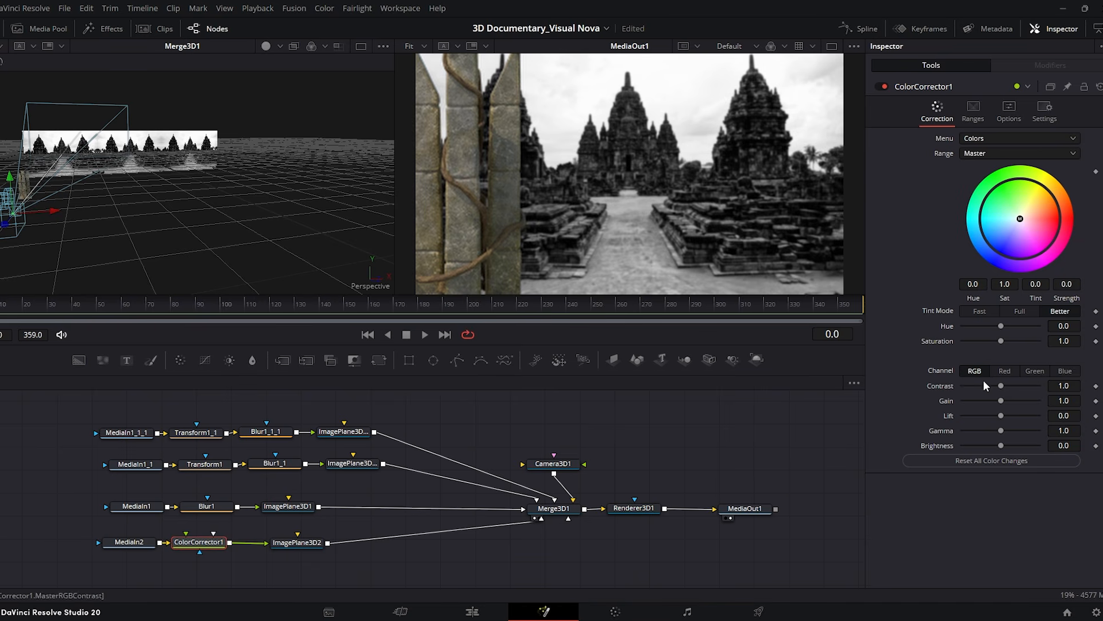
Try saturation 0.0 and brightness -0.25 on ColorCorrector1, and reset both values to their defaults.
left_click_drag(1031, 341, 987, 336)
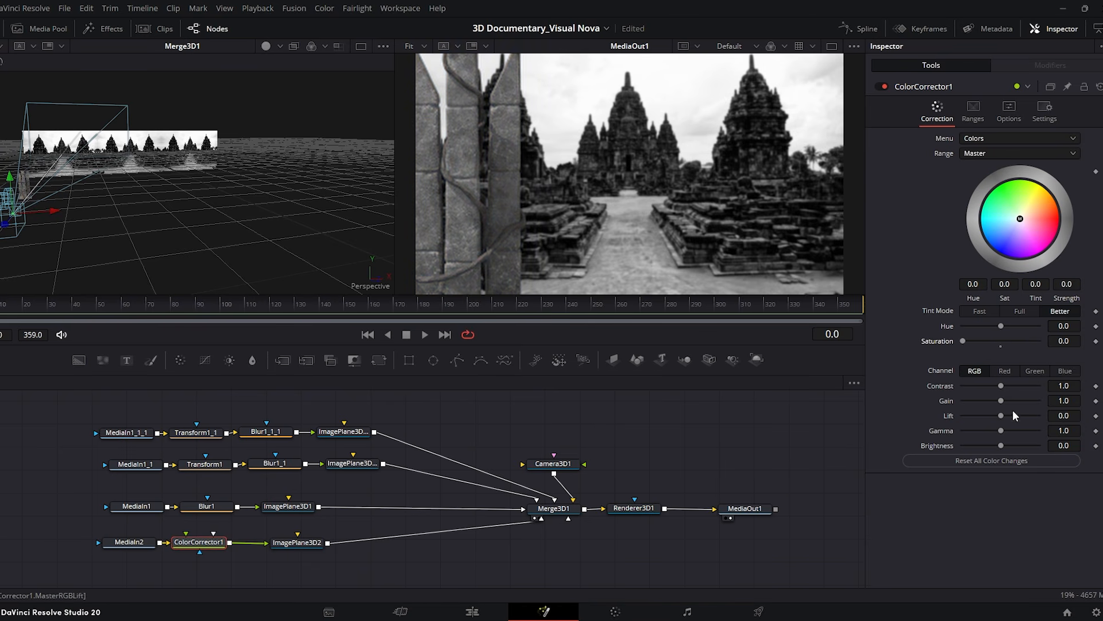
left_click_drag(997, 445, 987, 444)
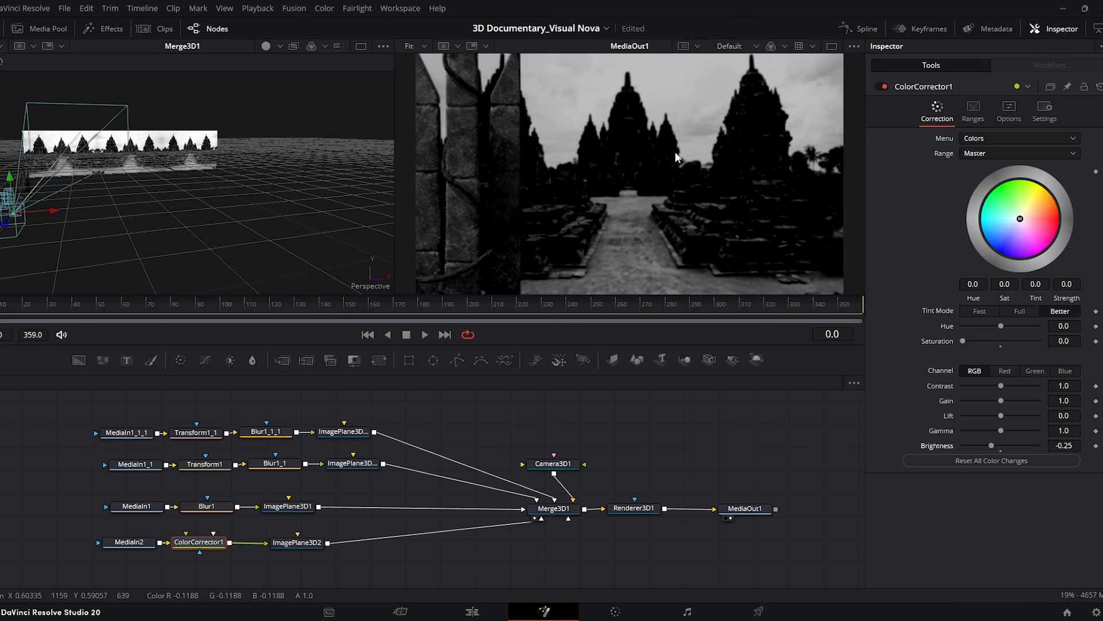
double_click(999, 450)
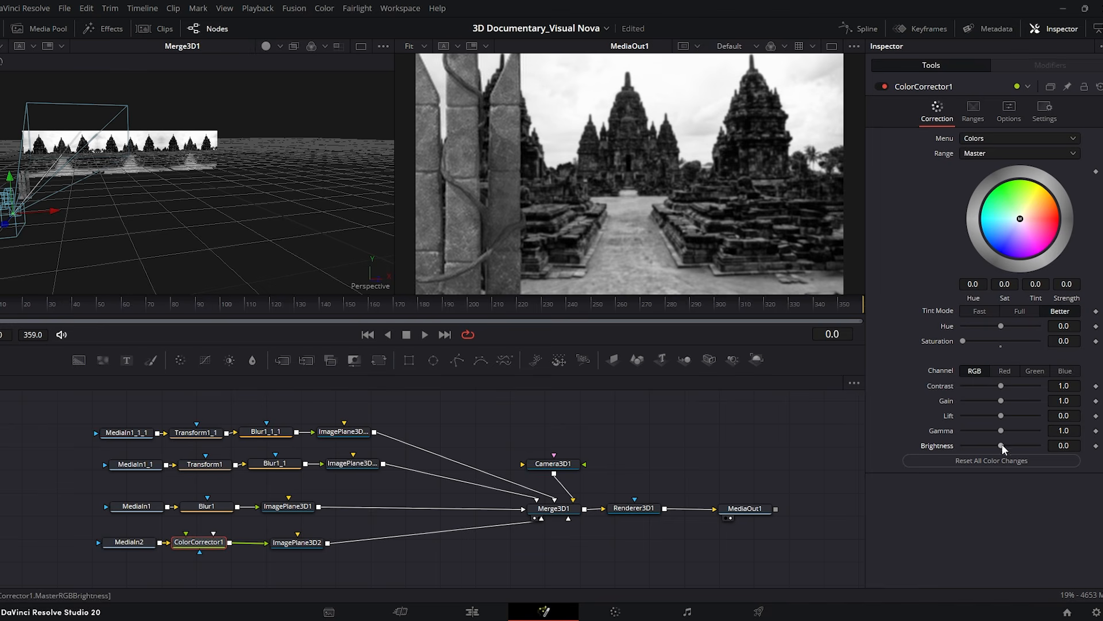
double_click(1001, 344)
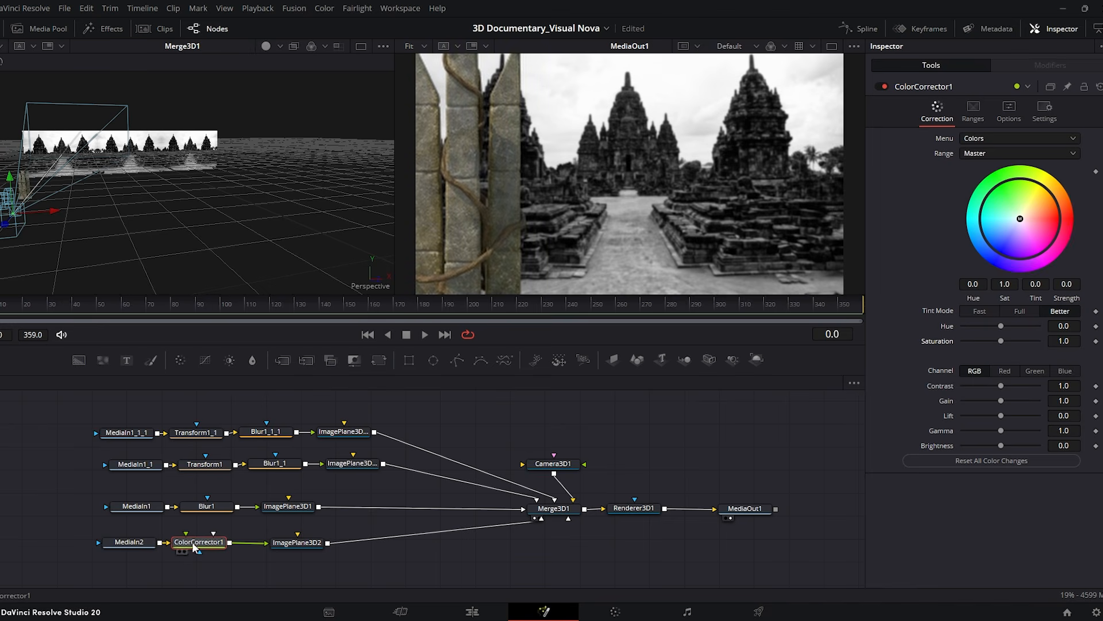
Insert a Matte Control node after ColorCorrector1 and enable its Post Multiply Image option.
left_click(147, 544, "ctrl")
left_click_drag(189, 546, 124, 546)
left_click(146, 550)
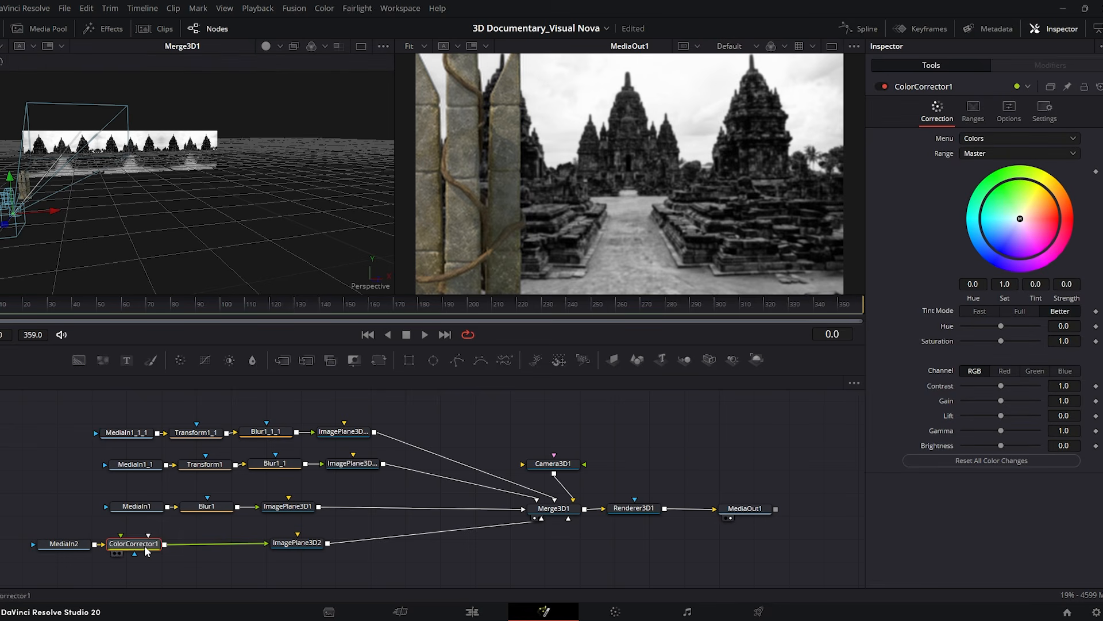
key("shift+space")
type("matt")
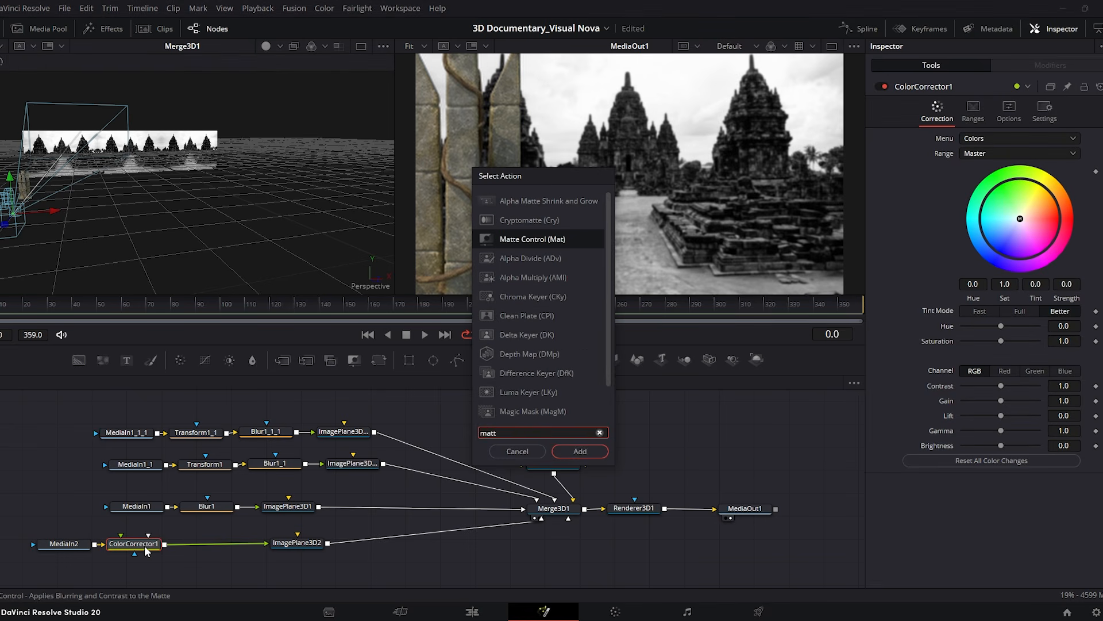
left_click(590, 451)
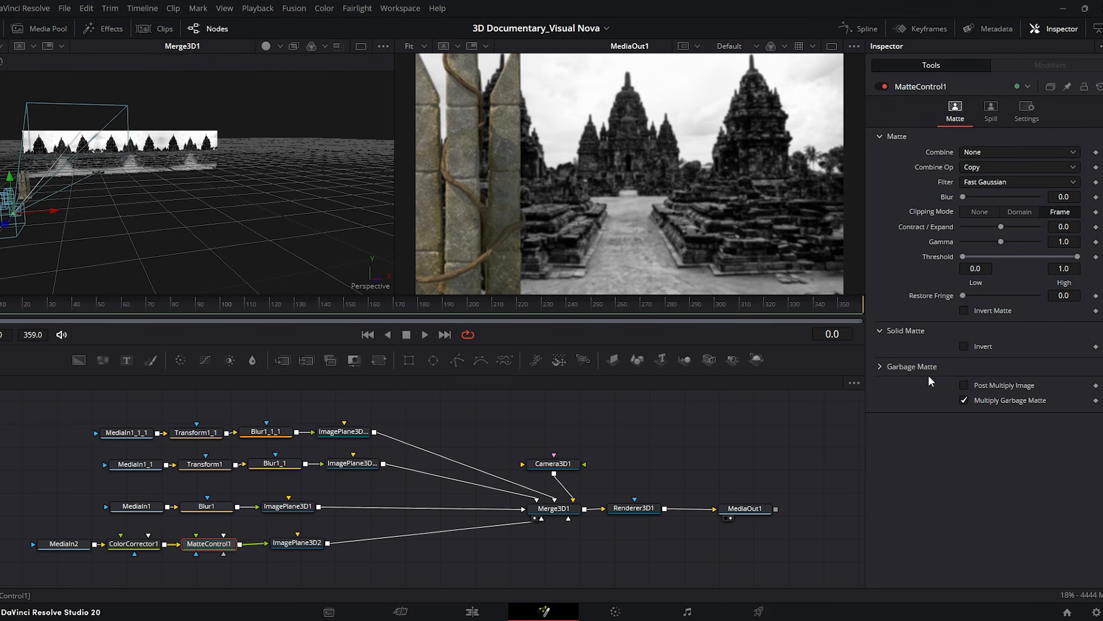
left_click(965, 386)
Set the pillar's ColorCorrector1 saturation to 0.0 and brightness to -0.194.
left_click(135, 545)
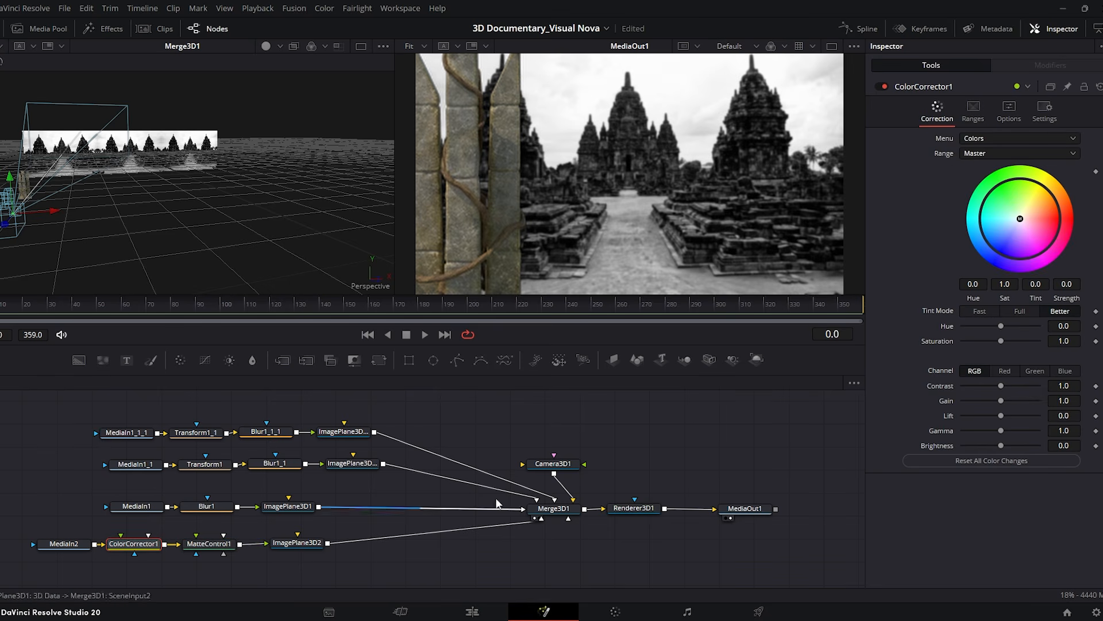
left_click_drag(1002, 341, 951, 340)
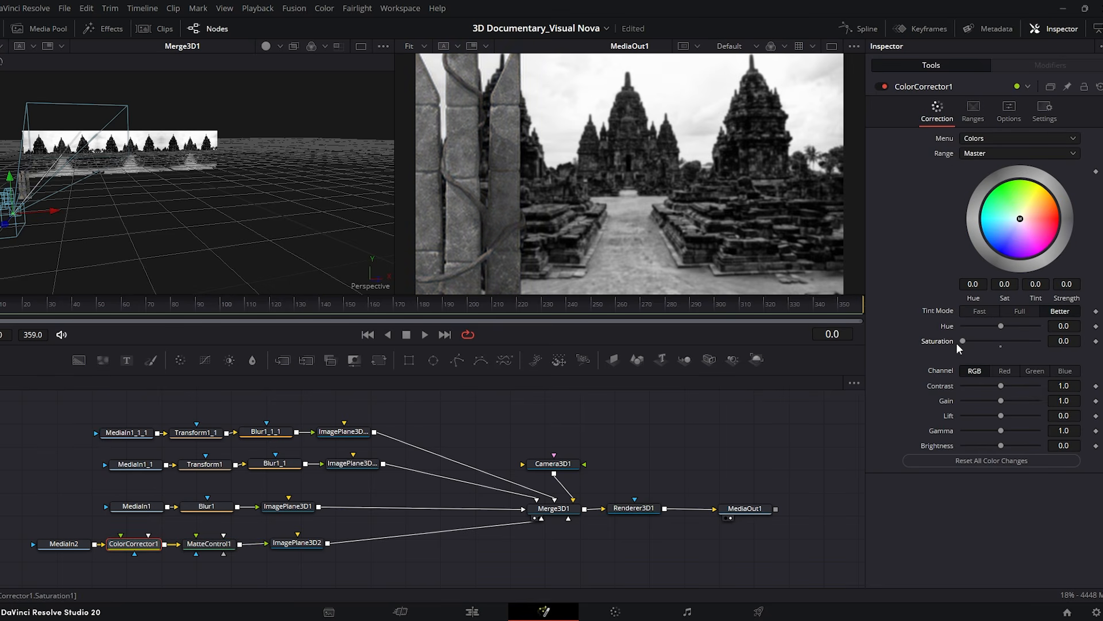
left_click(1056, 445)
type("-0.")
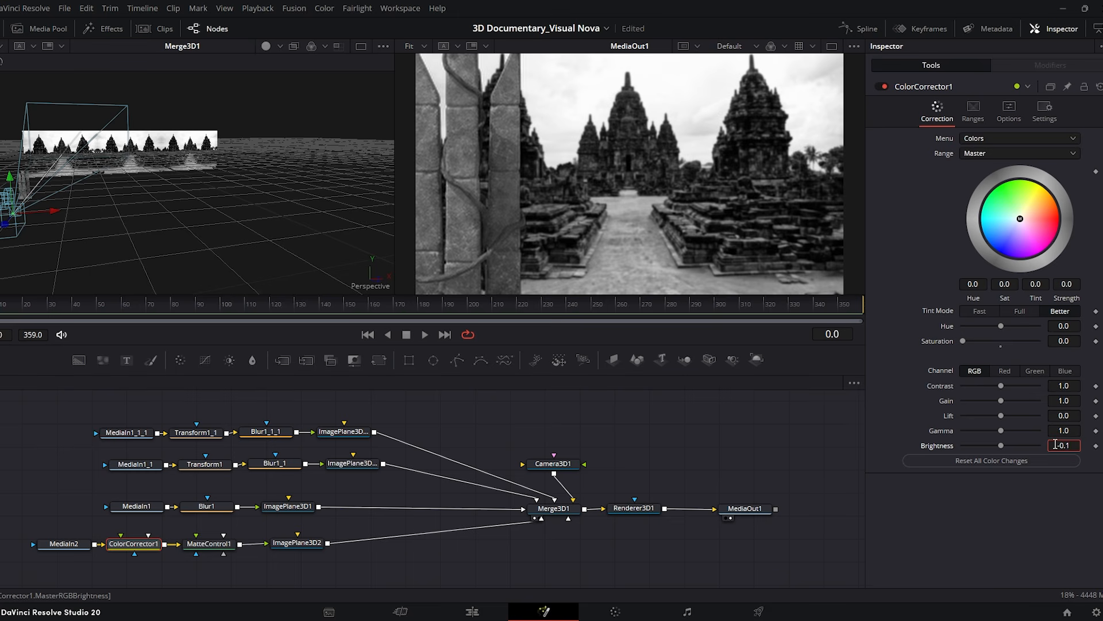
key("Tab")
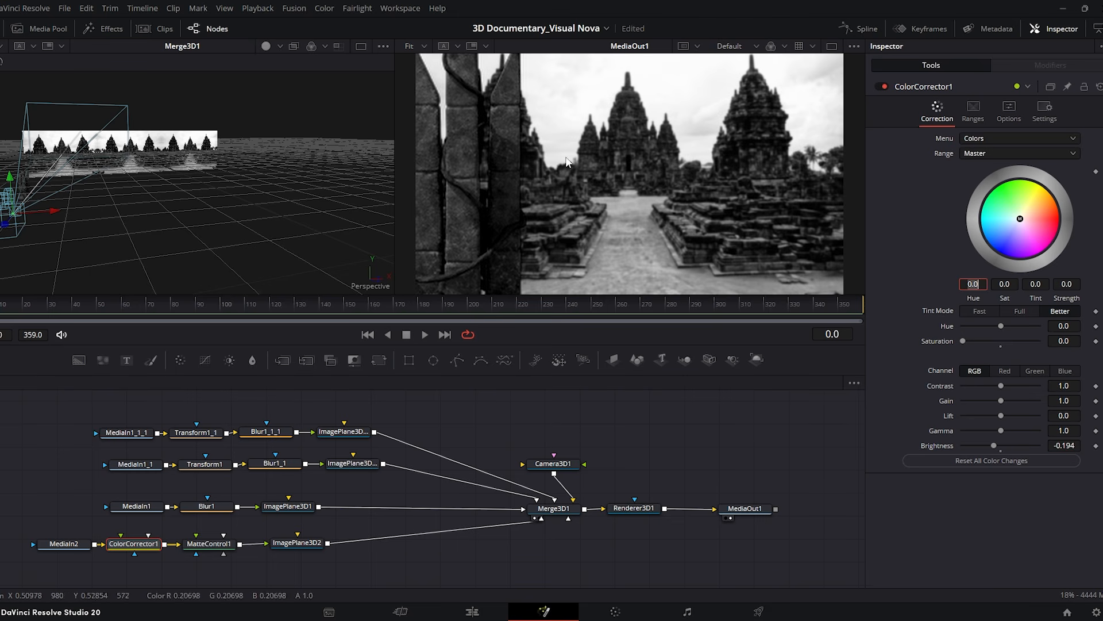
Add Roman.png with its own ImagePlane3D node, connect it to Merge3D1 and space out the two nodes.
left_click(46, 29)
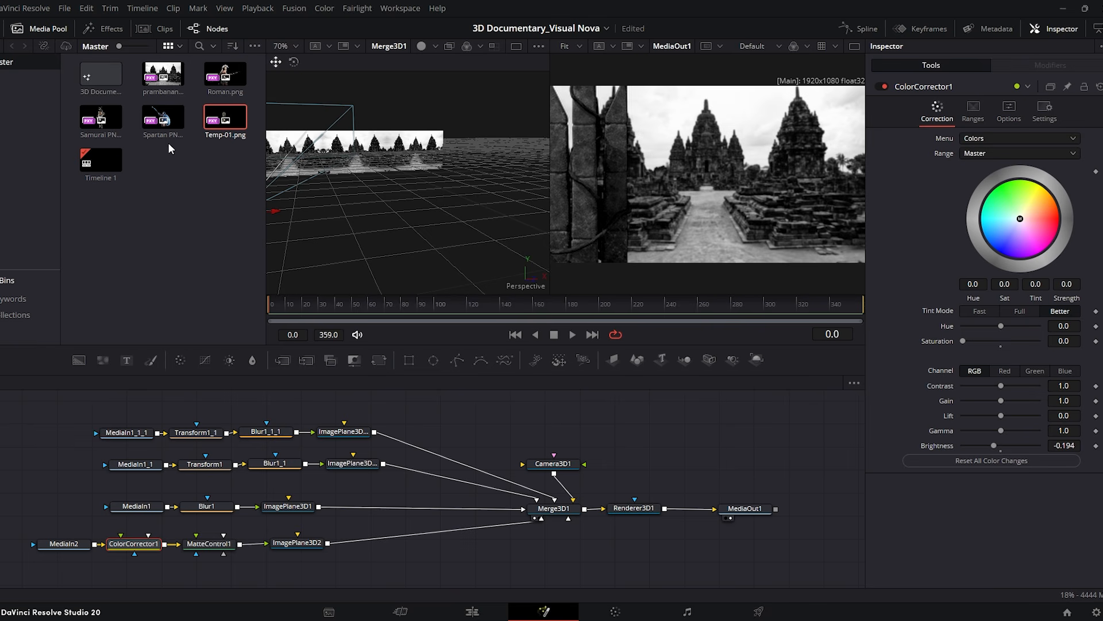
left_click_drag(229, 81, 223, 211)
left_click_drag(147, 567, 137, 571)
left_click(225, 559)
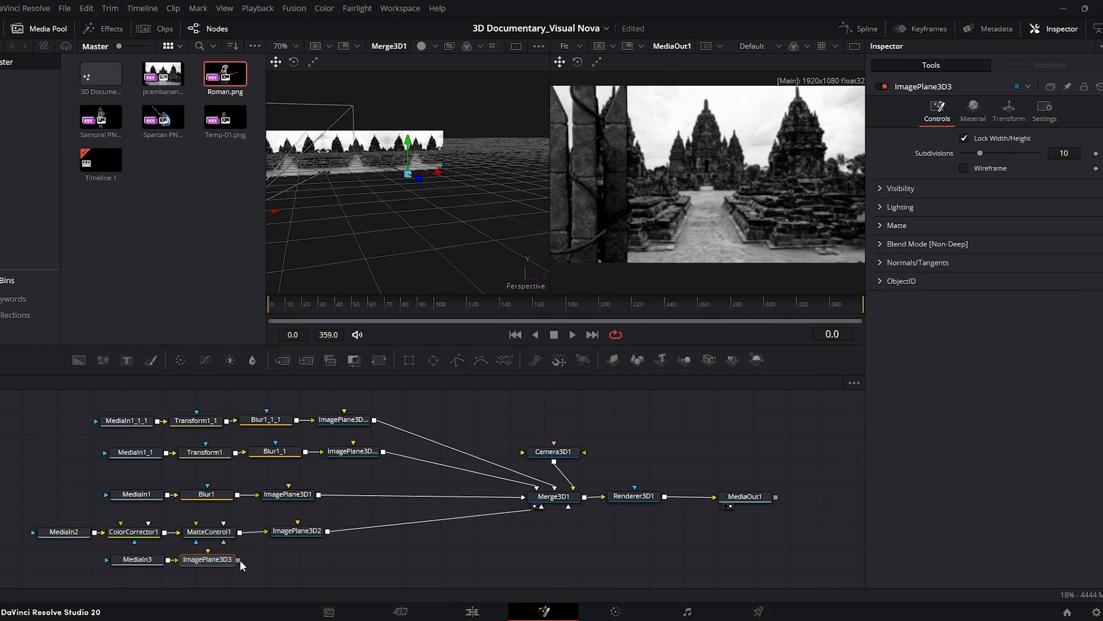
left_click_drag(240, 560, 557, 505)
left_click_drag(210, 560, 306, 567)
left_click_drag(150, 568, 146, 568)
key("space")
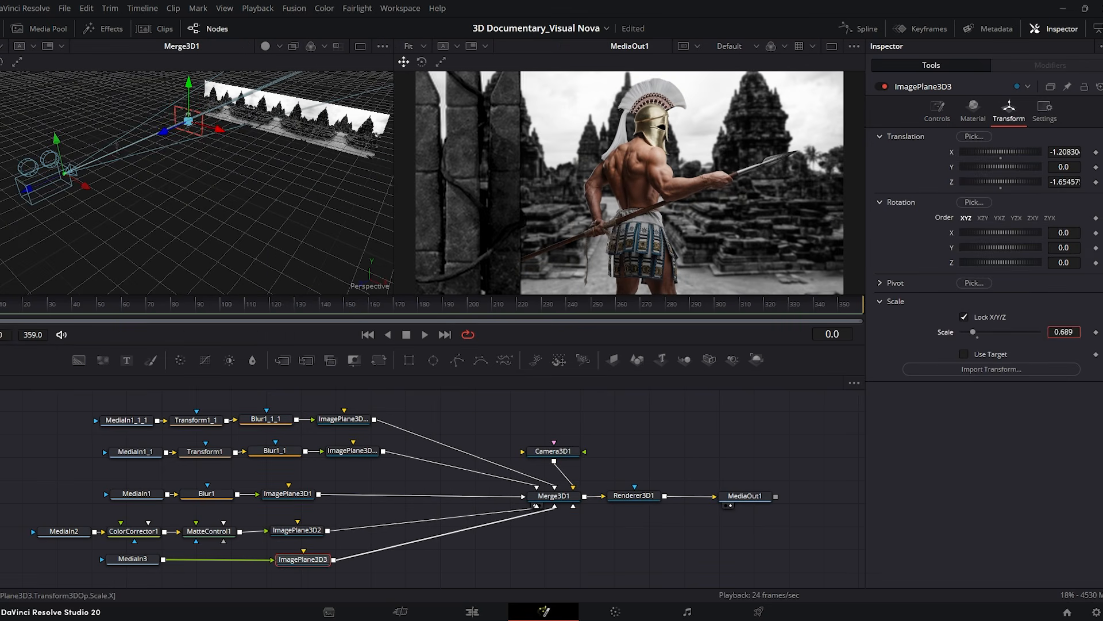
Scale the Roman soldier's plane to 0.702 and shift it along X to stand beside the pillars.
left_click_drag(219, 130, 171, 145)
left_click_drag(975, 332, 980, 331)
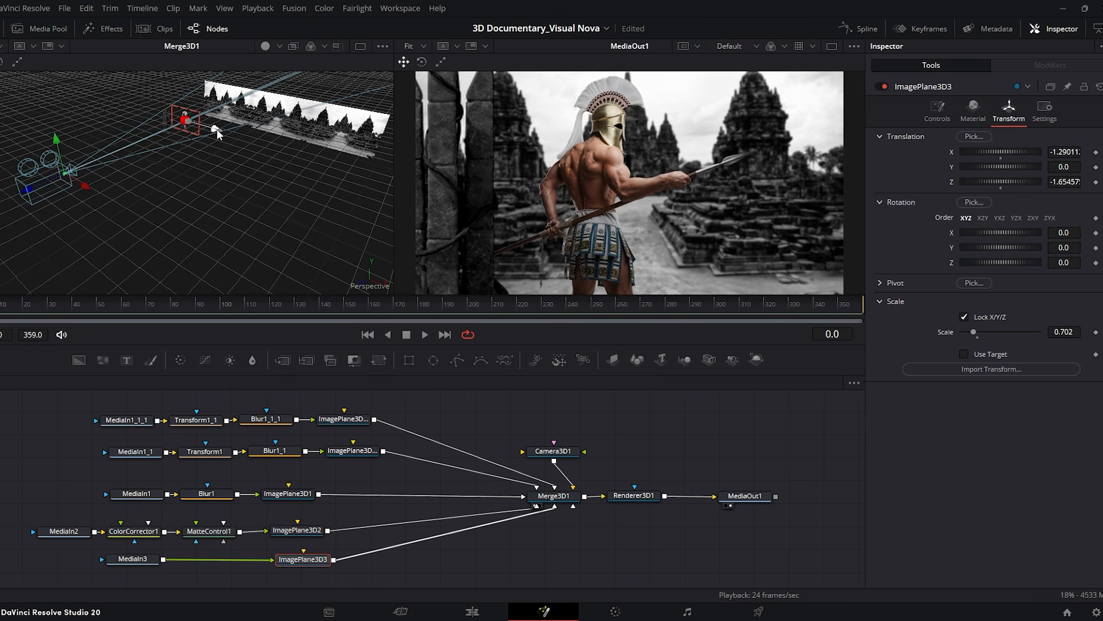
left_click_drag(213, 128, 216, 129)
scroll(629, 174, "down", 1)
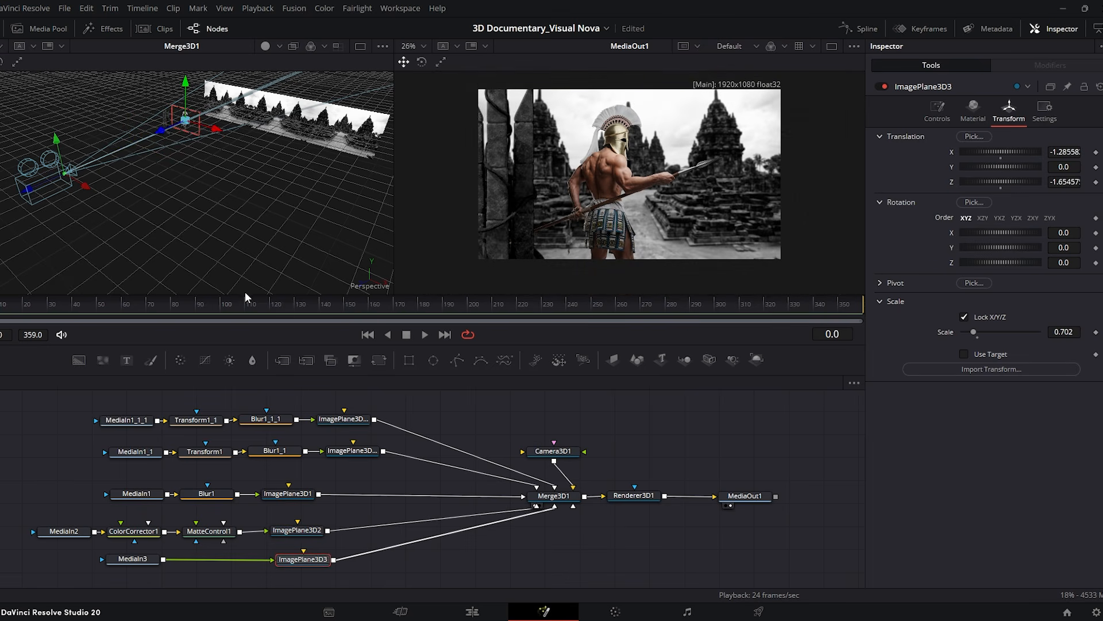
Copy the pillar's Color Corrector and Matte Control nodes into the Roman's chain and adjust the copied corrector's brightness.
left_click_drag(132, 560, 107, 563)
left_click_drag(206, 518, 136, 539)
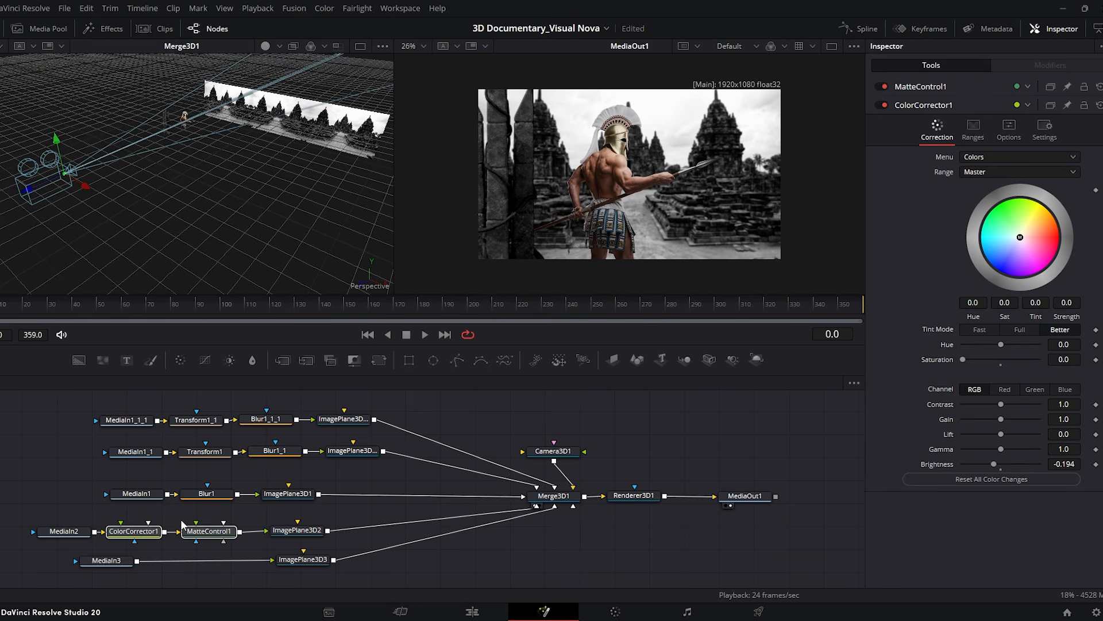
key("ctrl+c")
key("ctrl+v")
left_click_drag(158, 589, 154, 564)
left_click_drag(1002, 449, 997, 444)
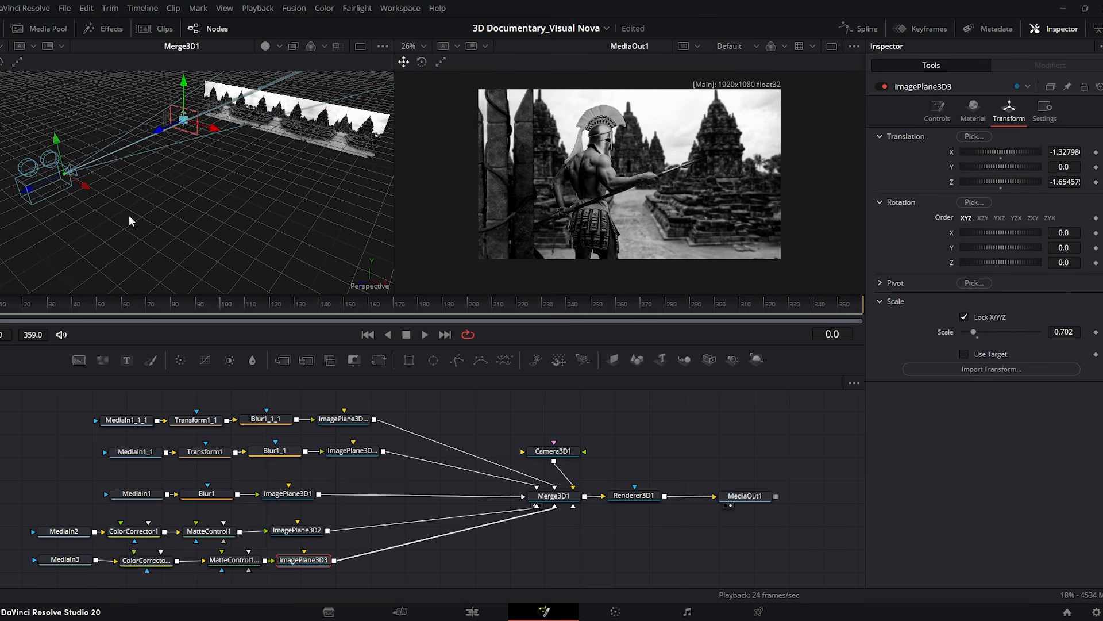
Move the camera along X to the next mirrored seam and add the Samurai PNG with an ImagePlane3D node.
left_click_drag(88, 184, 127, 186)
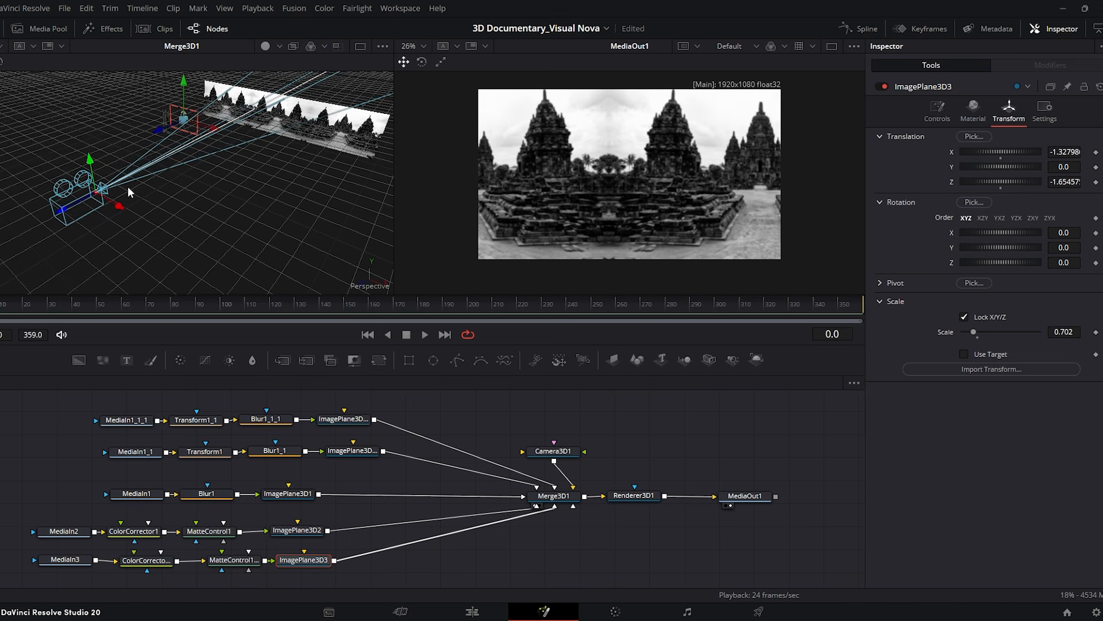
left_click(45, 26)
left_click_drag(102, 118, 151, 579)
scroll(212, 531, "down", 2)
left_click_drag(146, 525, 69, 550)
left_click(611, 361)
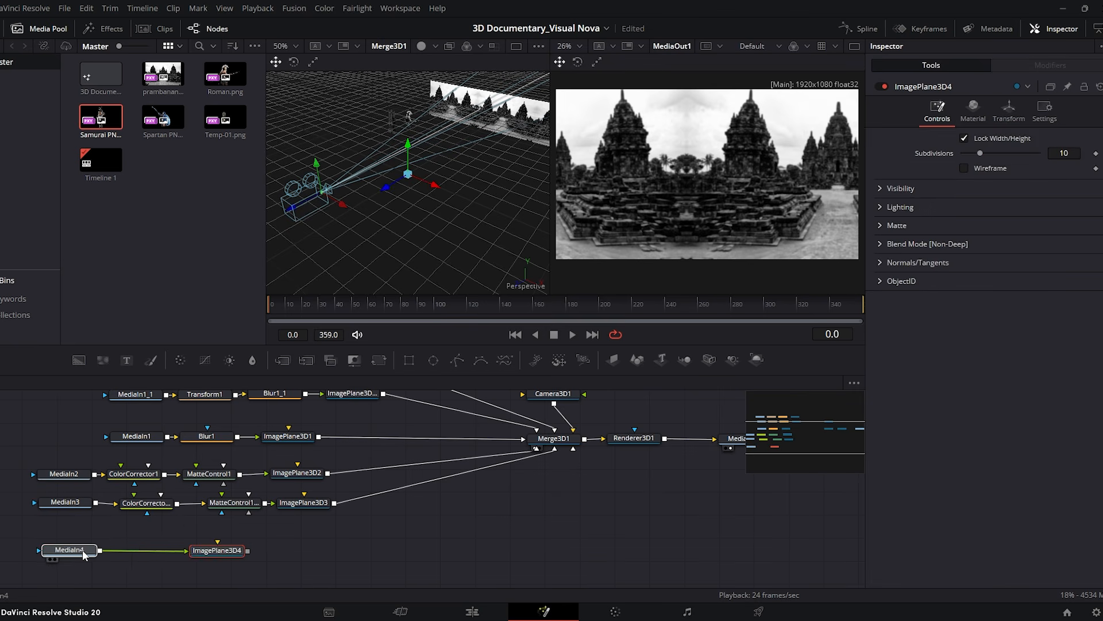
Paste the Roman's Color Corrector and Matte Control nodes into the samurai chain and connect ImagePlane3D4 to Merge3D1.
left_click_drag(222, 551, 313, 550)
left_click_drag(239, 489, 229, 550)
key("ctrl+c")
left_click(165, 539)
key("ctrl+v")
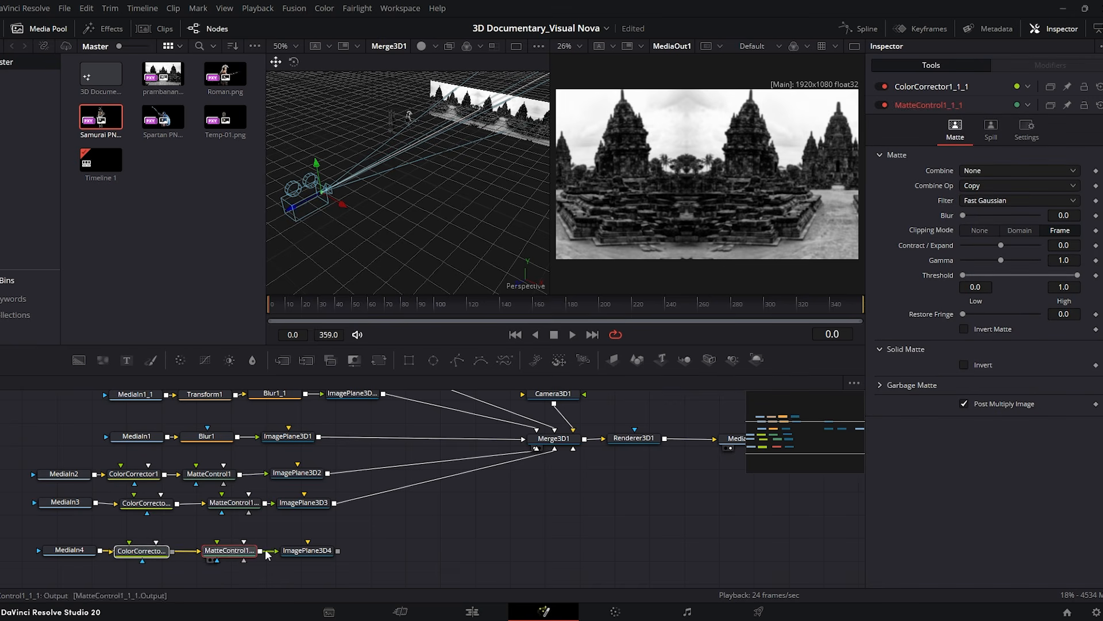
left_click_drag(338, 550, 573, 449)
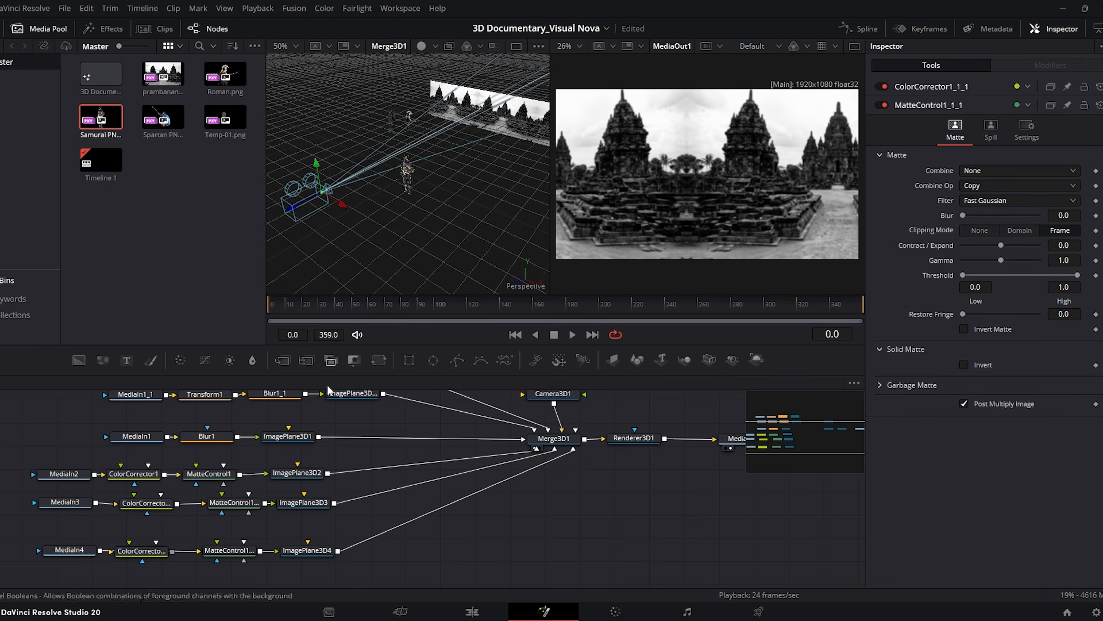
Place the samurai plane in front of the camera at scale 0.875 and reconnect its Color Corrector into the chain.
left_click(370, 192)
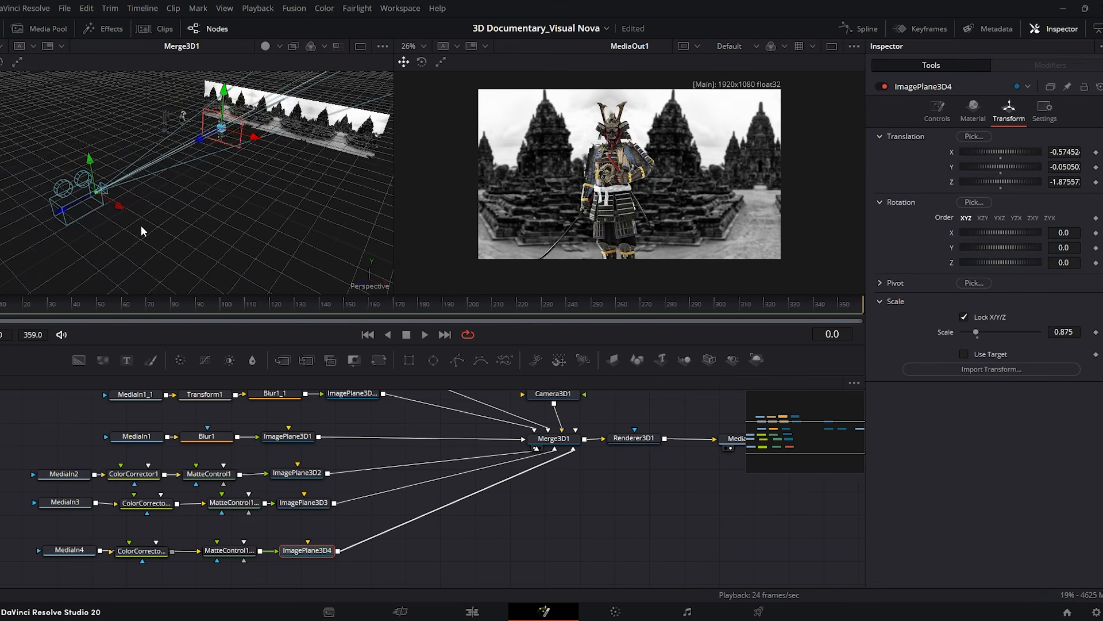
left_click(138, 555)
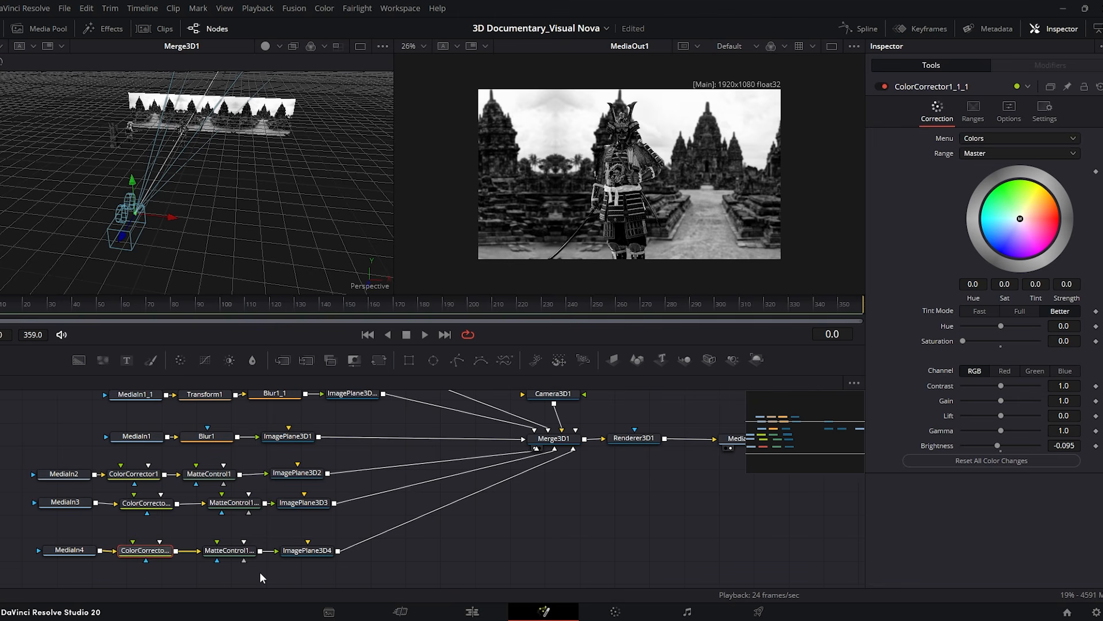
Duplicate the samurai's node chain below the original and delete the duplicate's media input.
left_click_drag(301, 575, 73, 556)
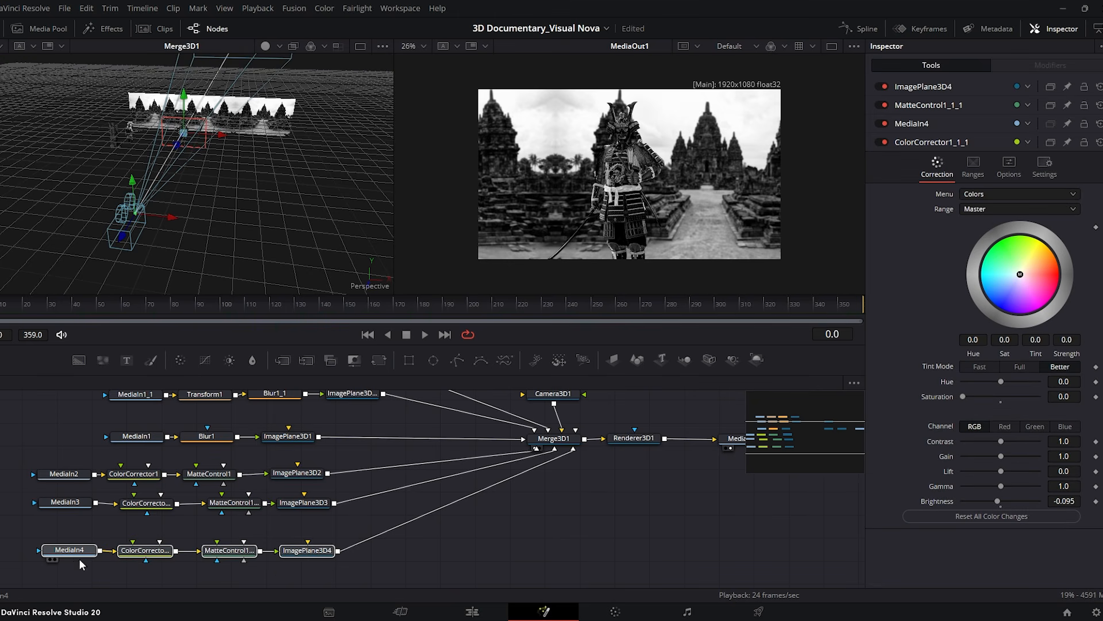
scroll(131, 558, "down", 2)
key("ctrl+c")
key("ctrl+v")
left_click_drag(108, 550, 225, 559)
left_click(57, 560)
key("Delete")
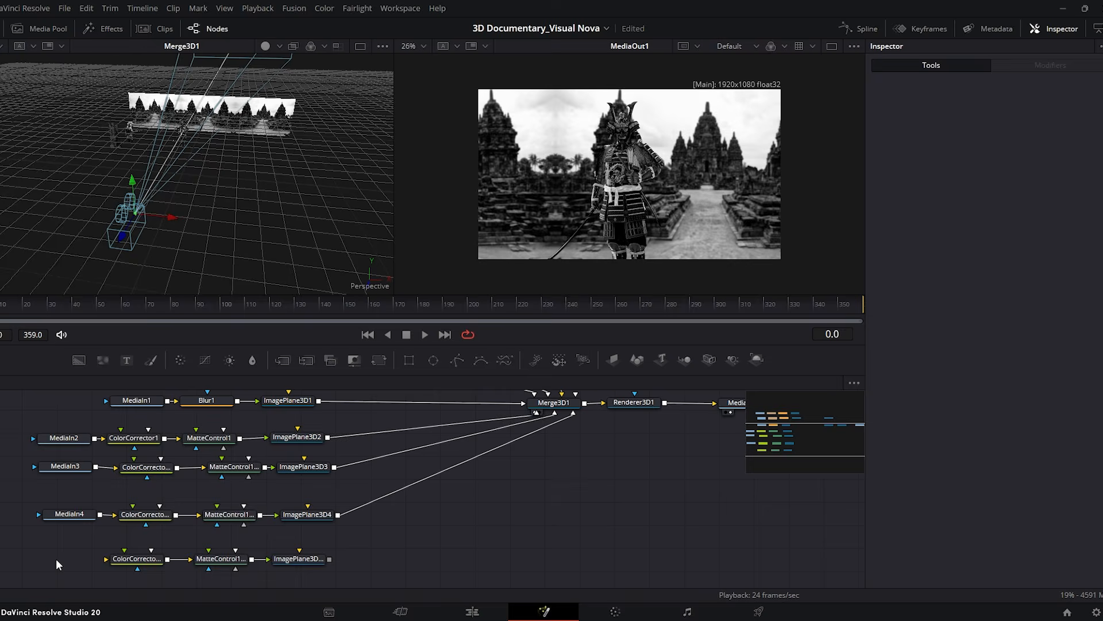
Feed the Spartan PNG into the duplicated chain and connect its image plane to Merge3D1.
left_click(51, 26)
left_click_drag(115, 162, 114, 560)
left_click_drag(330, 558, 573, 411)
Slide the Spartan plane and the camera along X to the next seam and raise the plane slightly to frame the warrior.
left_click_drag(387, 135, 462, 136)
left_click_drag(318, 240, 404, 232)
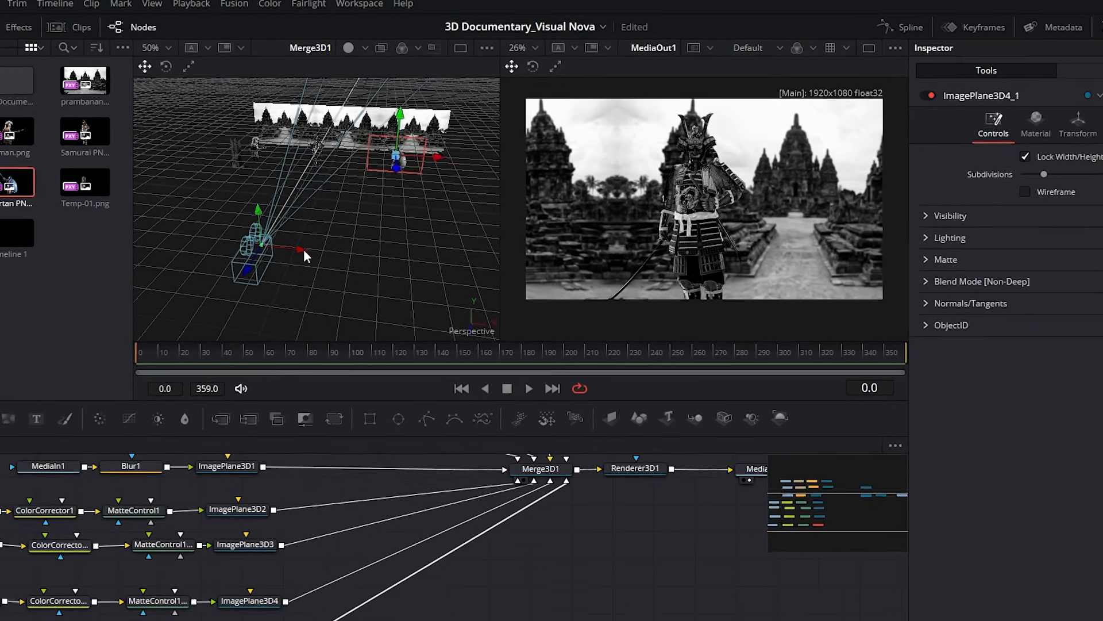
left_click_drag(359, 270, 377, 267)
left_click_drag(409, 175, 388, 177)
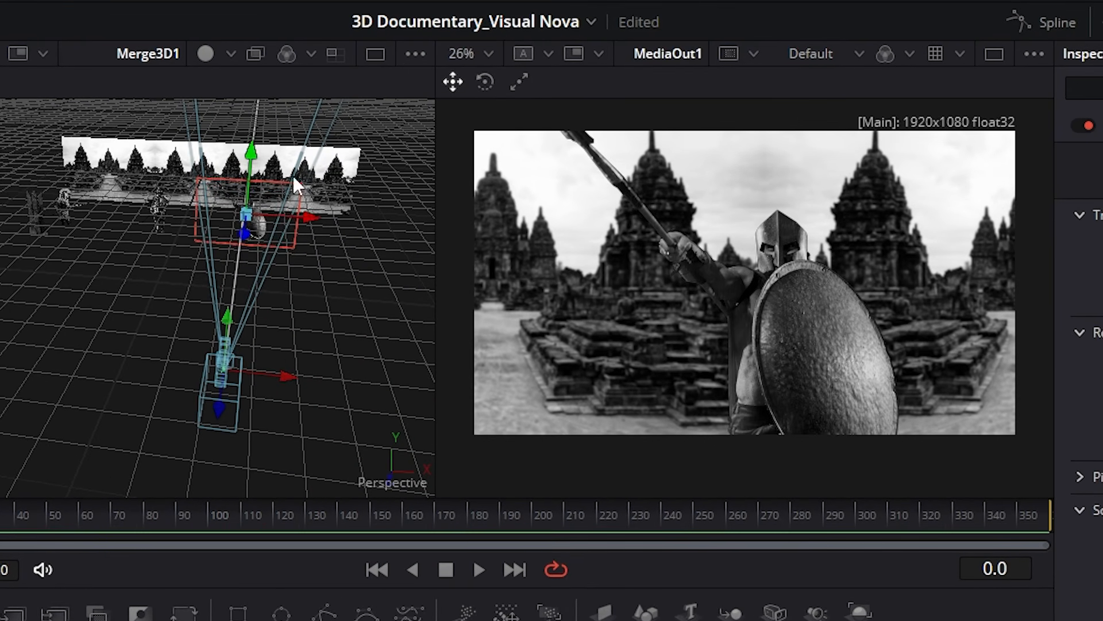
left_click_drag(254, 158, 255, 153)
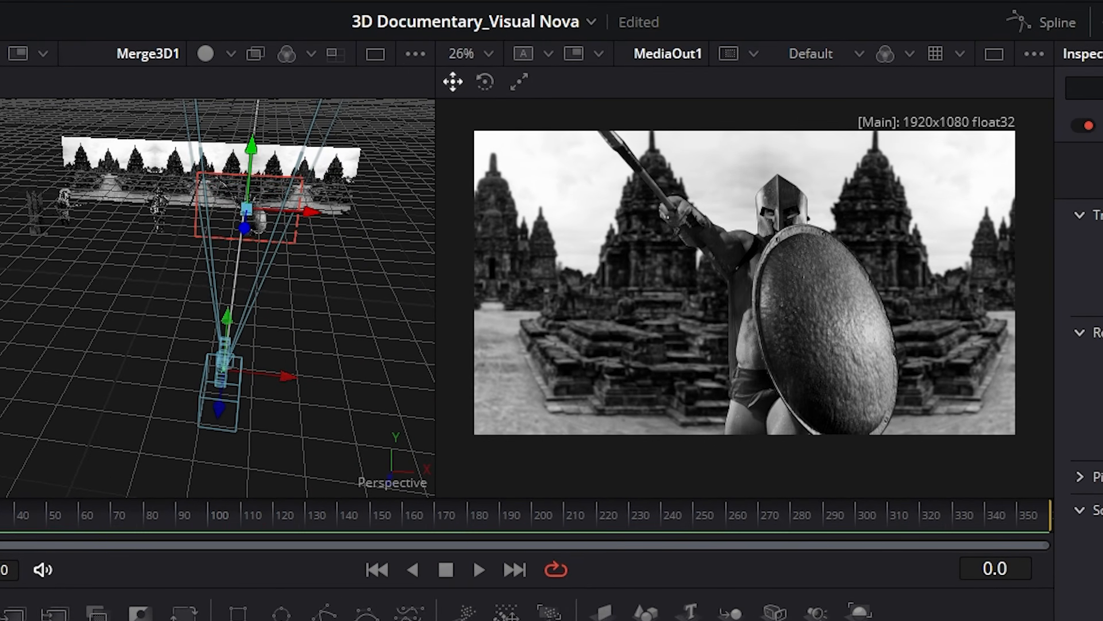
Slide the camera along X back to the Roman warrior and run a short playback preview.
left_click_drag(288, 377, 247, 399)
key("space")
key("space")
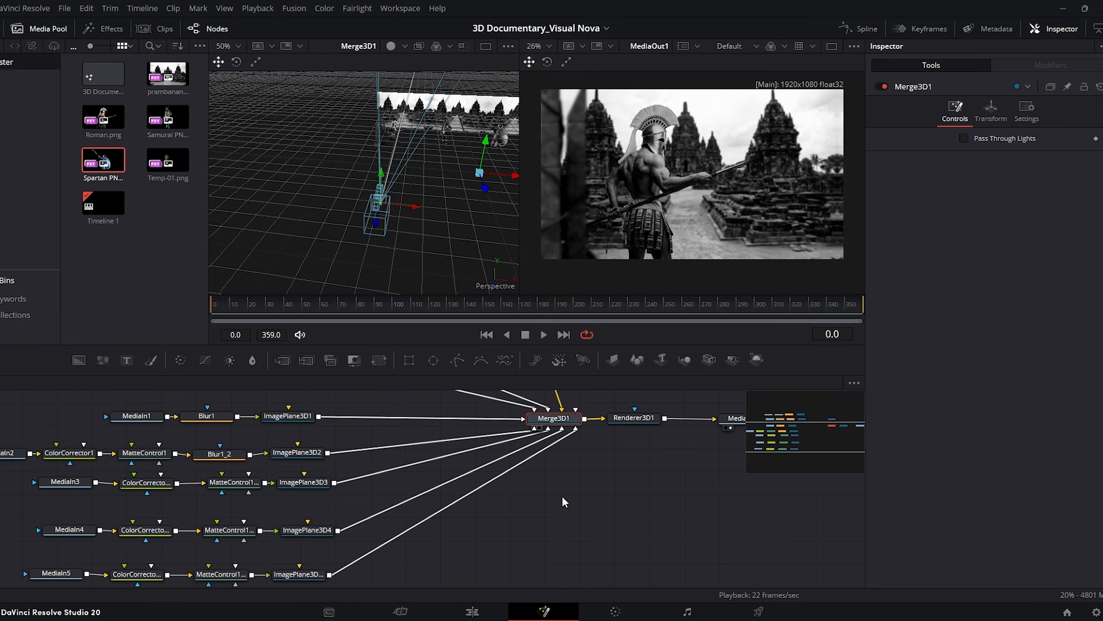
Paste a second Merge3D node, connect it to Merge3D1 and place it below the warrior chains.
key("ctrl+v")
left_click_drag(565, 495, 576, 429)
scroll(622, 511, "down", 2)
left_click_drag(578, 473, 590, 523)
Add a Background feeding a new image plane into Merge3D1_1 and attach a Polygon mask to the Background.
left_click_drag(82, 368, 410, 530)
left_click(612, 366)
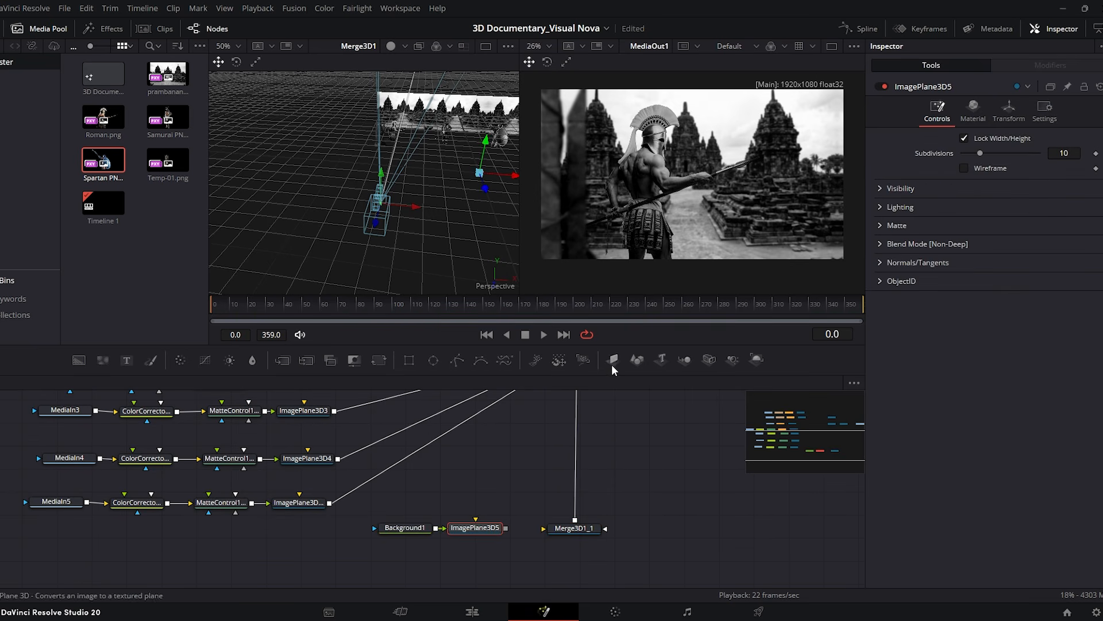
left_click_drag(507, 528, 555, 534)
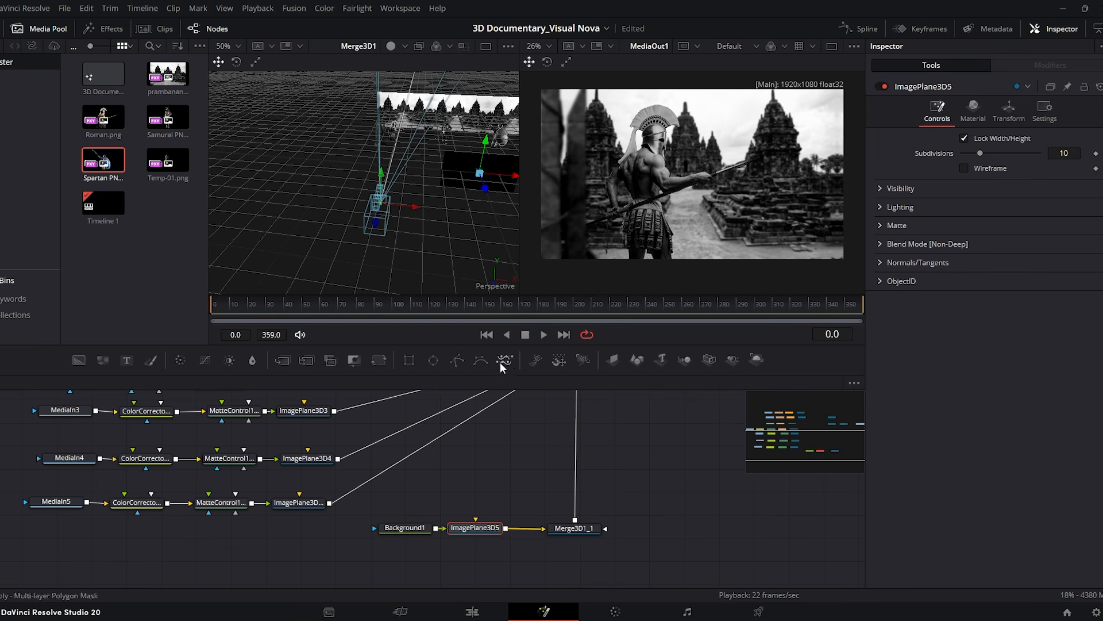
left_click_drag(460, 372, 420, 522)
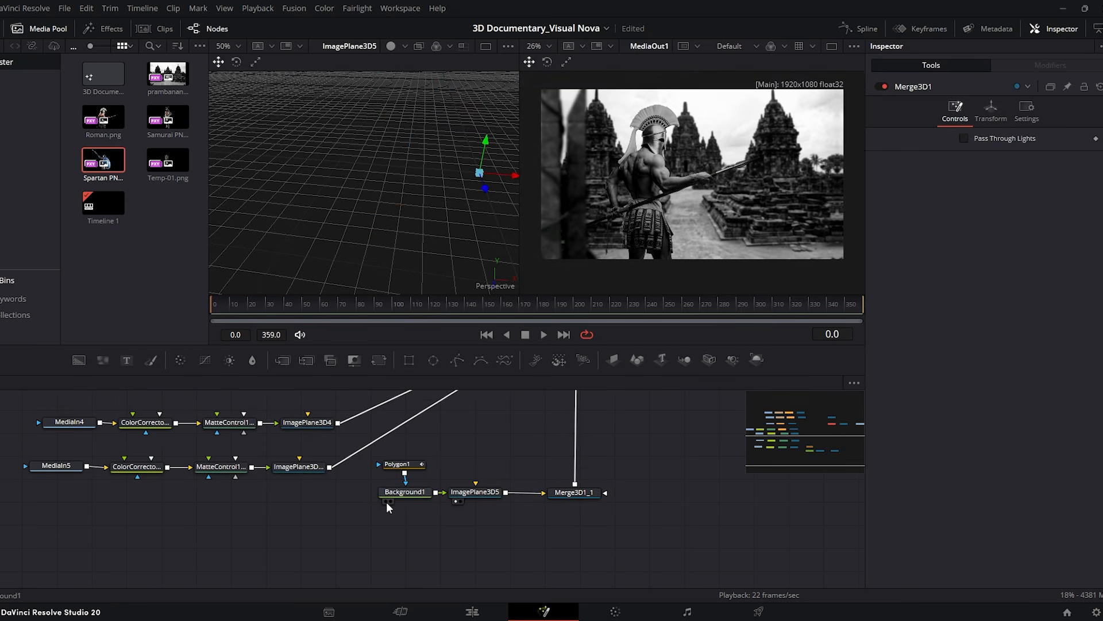
View Background1 and draw an open zigzag polyline across the frame with two peaks and one valley.
left_click(386, 501)
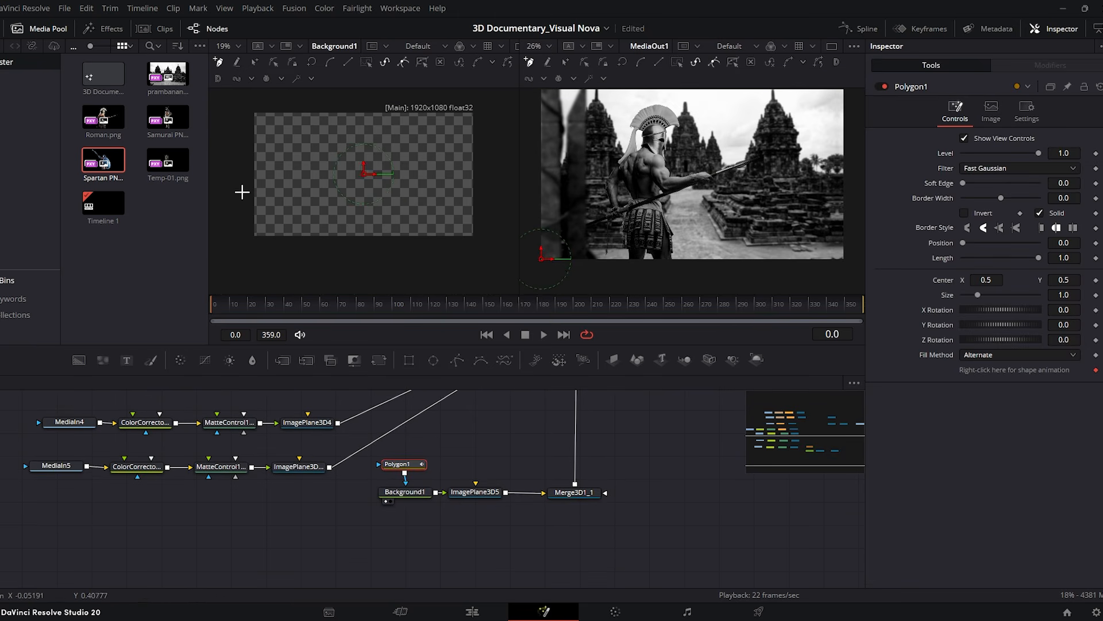
left_click(248, 204)
left_click(330, 154)
left_click(376, 187)
left_click(492, 202)
left_click_drag(329, 154, 311, 154)
left_click_drag(400, 203, 376, 203)
left_click_drag(457, 157, 427, 157)
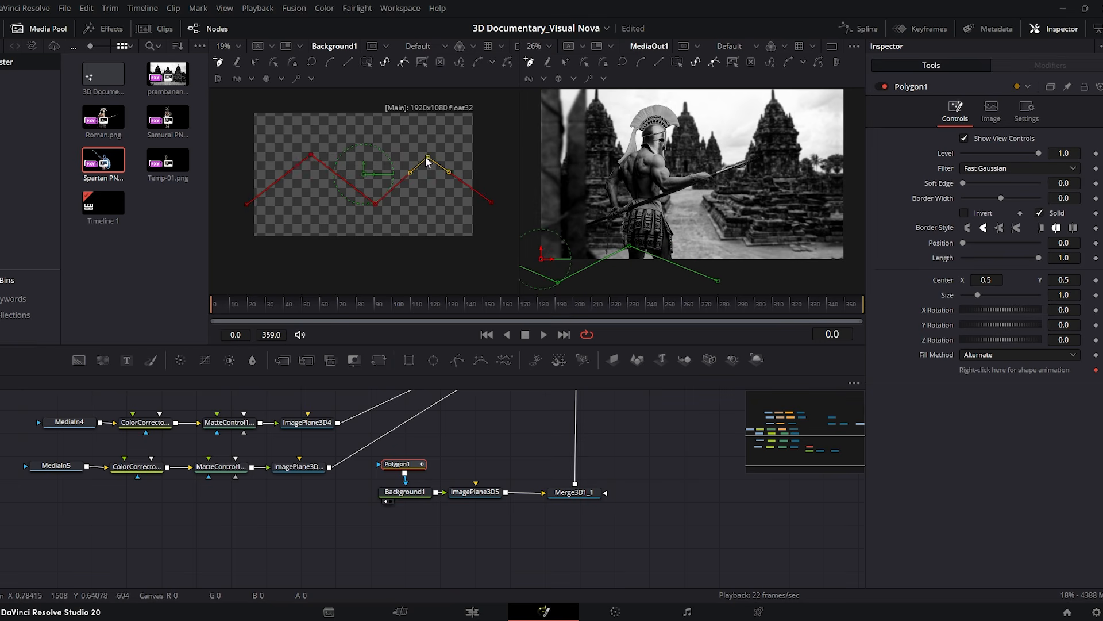
Smooth the polyline into a wave, lower both peaks and give it a border width of 0.0108.
left_click(331, 64)
left_click(376, 204)
left_click(331, 65)
left_click(331, 64)
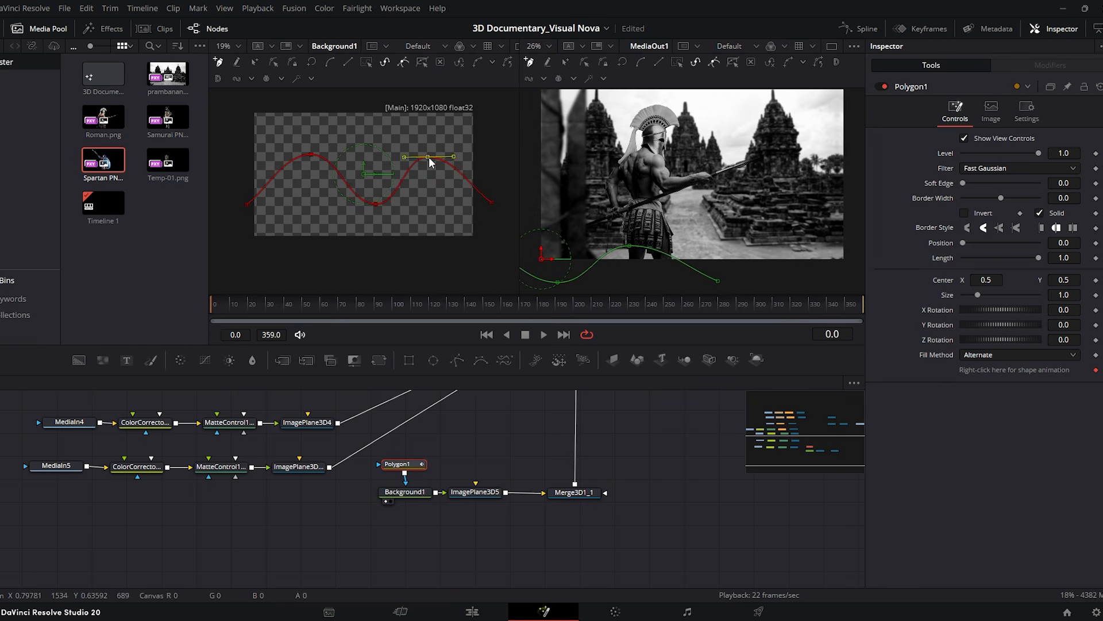
left_click_drag(435, 165, 437, 179)
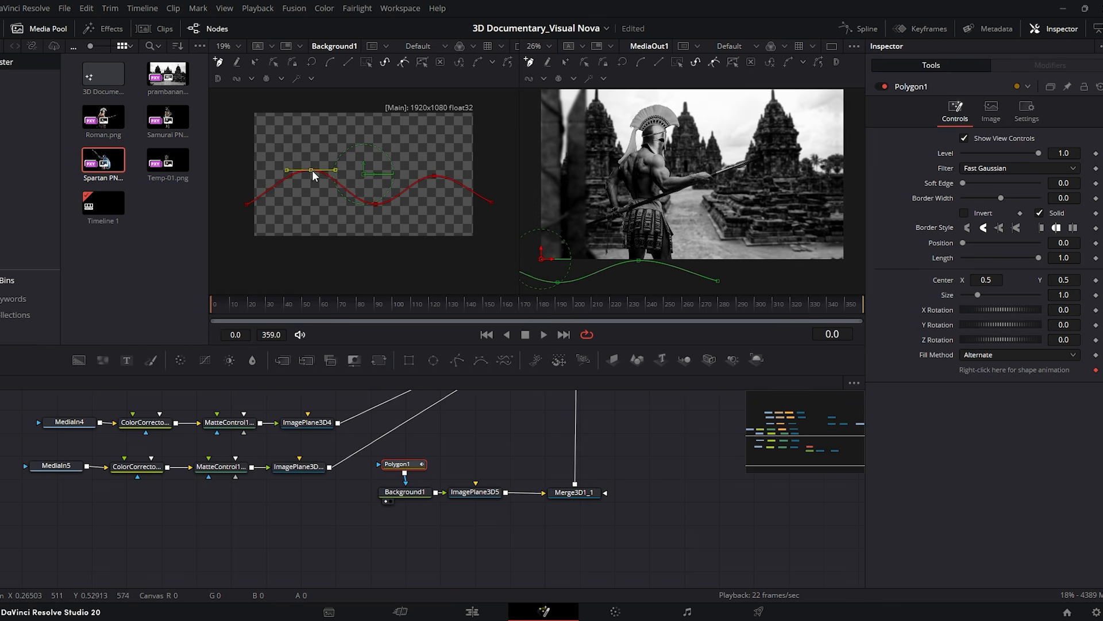
left_click_drag(1059, 197, 1074, 198)
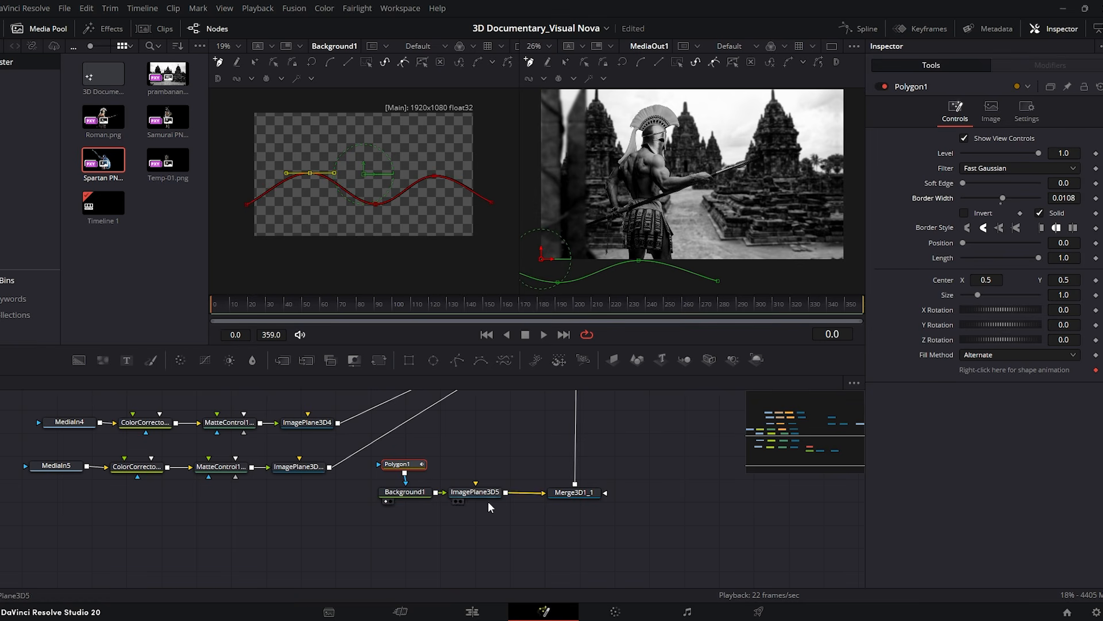
Fill Background1 with a linear gradient running from orange #aa5500 to dark red.
left_click(416, 495)
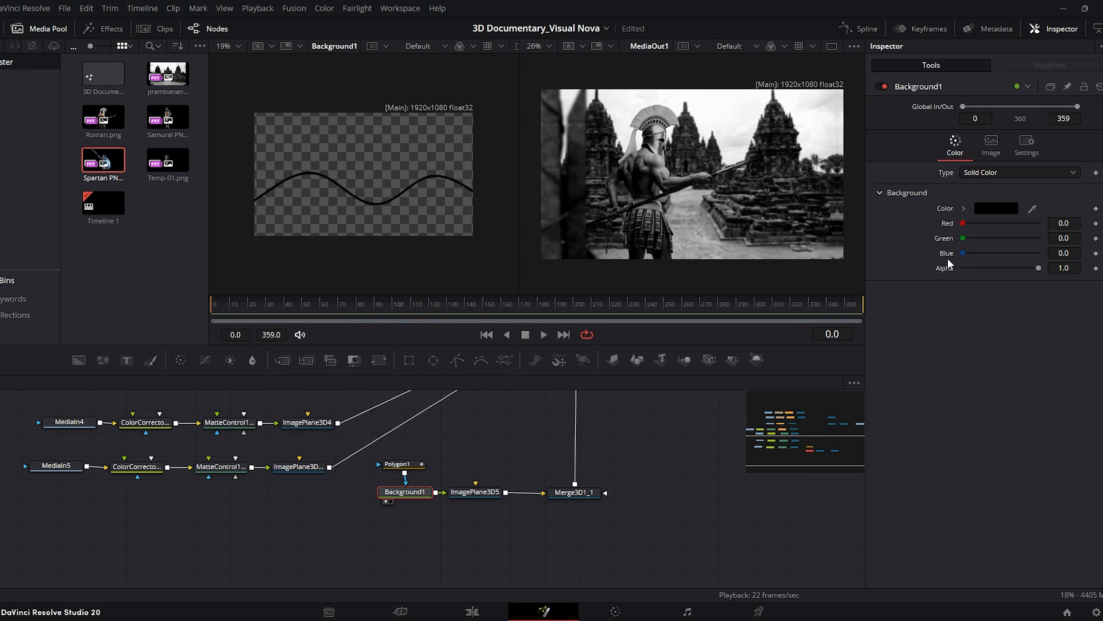
left_click(1010, 175)
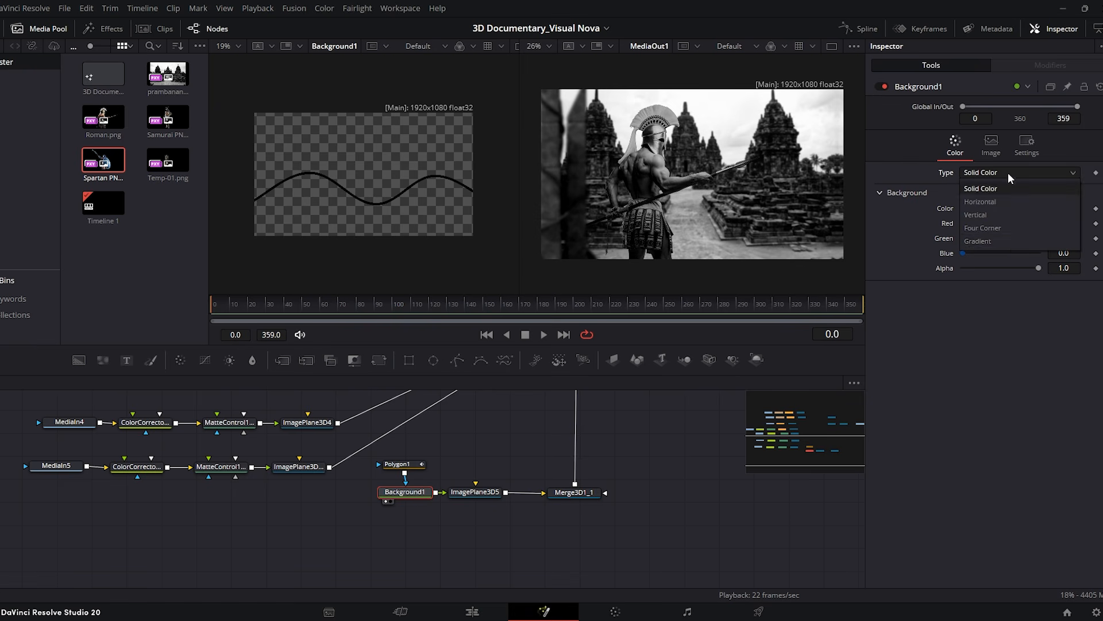
left_click(1000, 242)
left_click(997, 289)
left_click(452, 219)
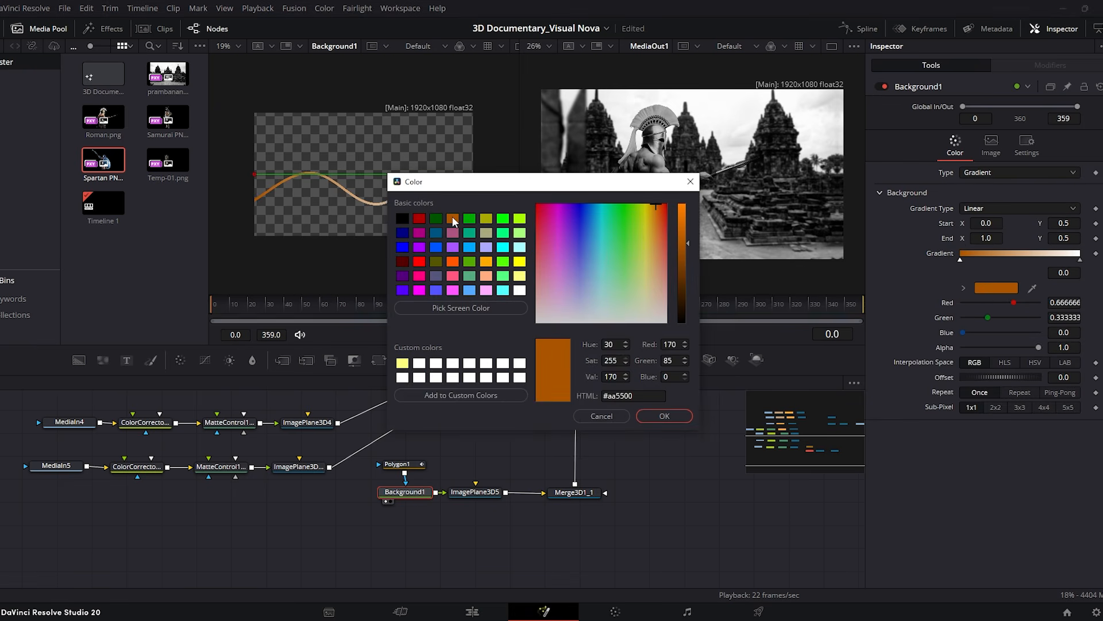
left_click(661, 416)
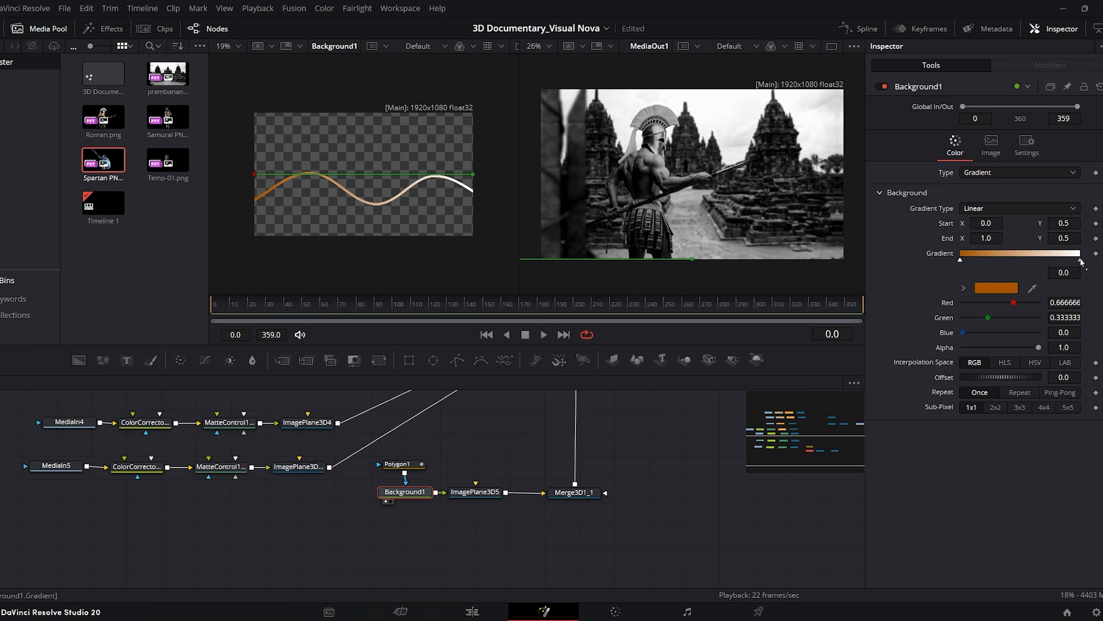
left_click(1081, 259)
left_click(996, 287)
left_click(423, 223)
left_click(659, 415)
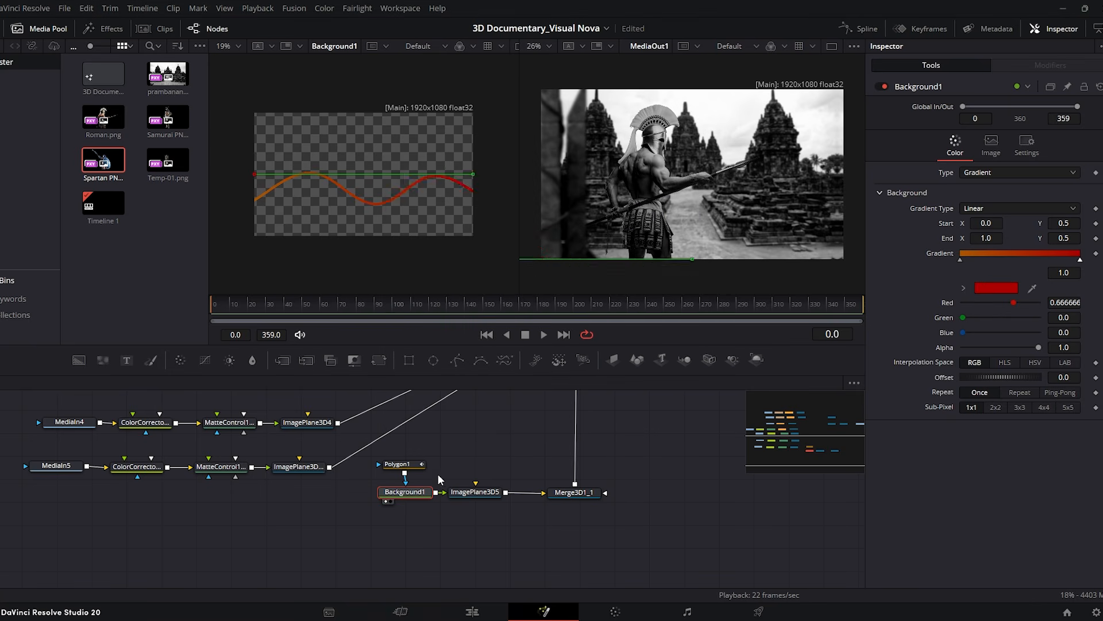
Set the polygon line's border width to 0.0272 and show Merge3D1 in the 3D viewer.
left_click(417, 465)
left_click_drag(1004, 197, 1005, 198)
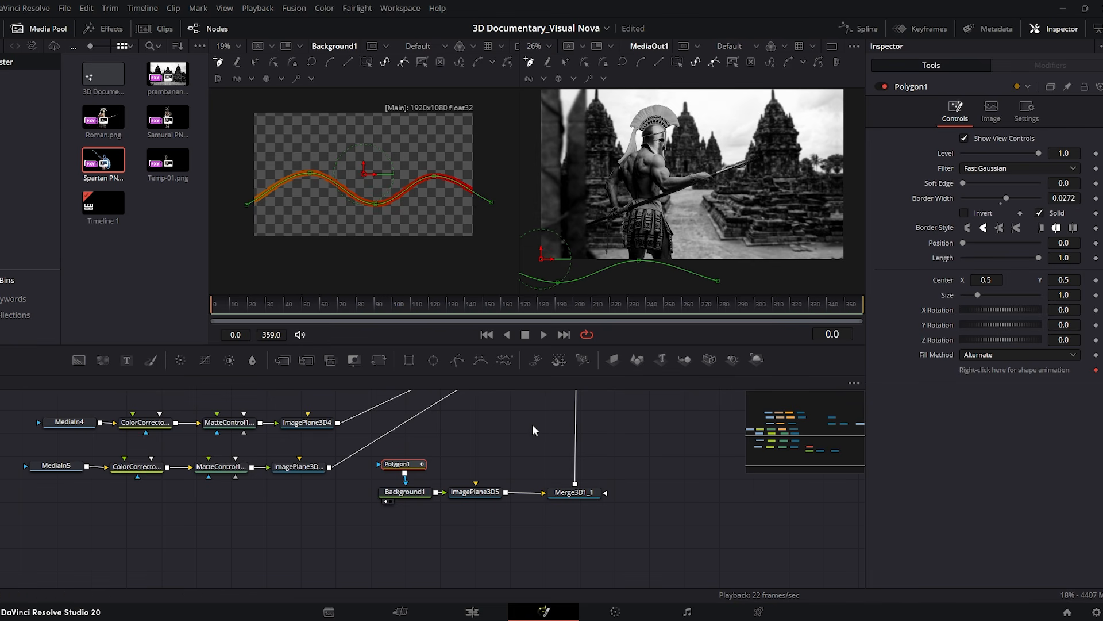
scroll(532, 425, "up", 4)
left_click(553, 420)
key("1")
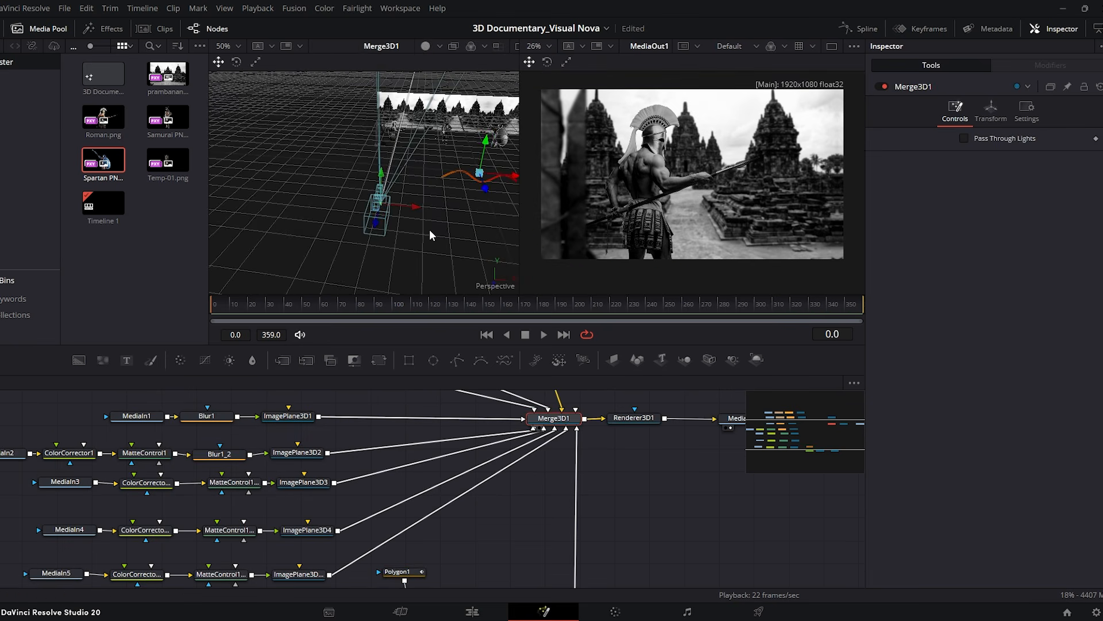
Slide the camera to the samurai and move the wave's image plane back behind him in the 3D scene.
scroll(430, 234, "down", 2)
left_click_drag(405, 201, 437, 242)
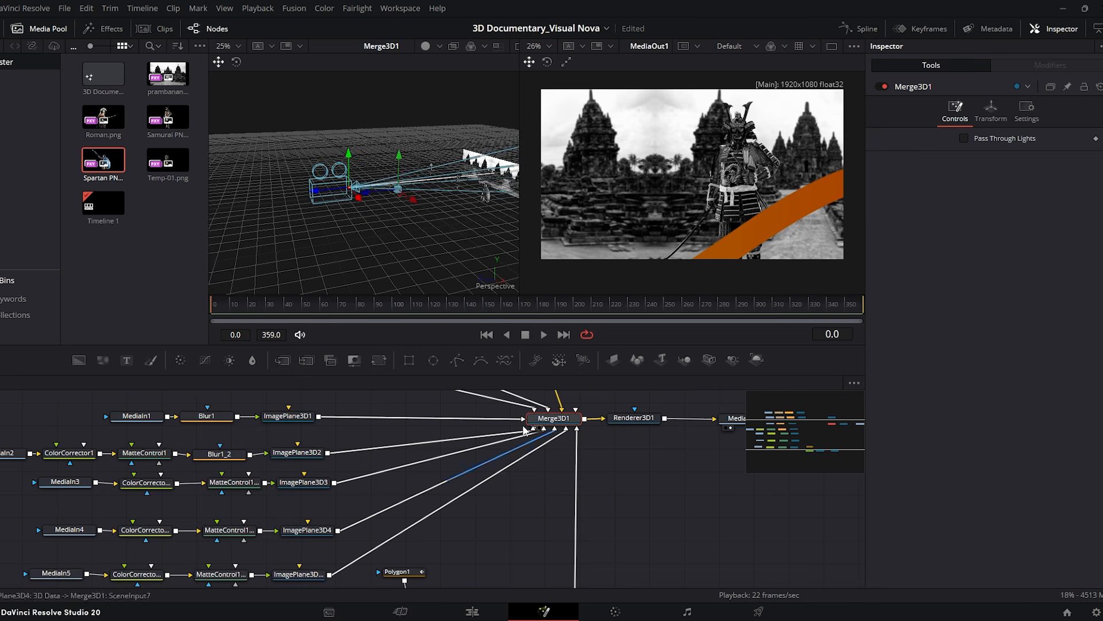
scroll(524, 426, "down", 2)
left_click(474, 527)
mouse_move(367, 192)
left_mouse_down()
mouse_move(456, 185)
mouse_move(416, 190)
mouse_move(454, 185)
mouse_move(349, 232)
left_mouse_up()
scroll(446, 206, "up", 2)
mouse_move(450, 197)
left_mouse_down()
mouse_move(455, 249)
mouse_move(460, 230)
left_mouse_up()
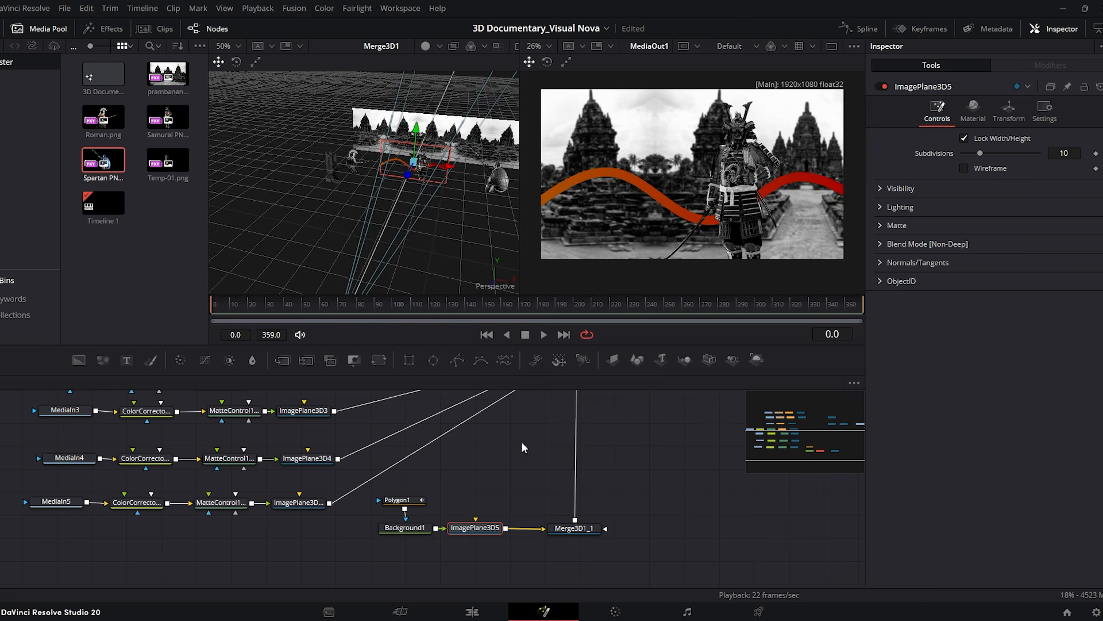
Scale the wave's image plane to 2.953 and shift it to about X -0.057 and Y 0.149 to span all warriors.
left_click(1013, 115)
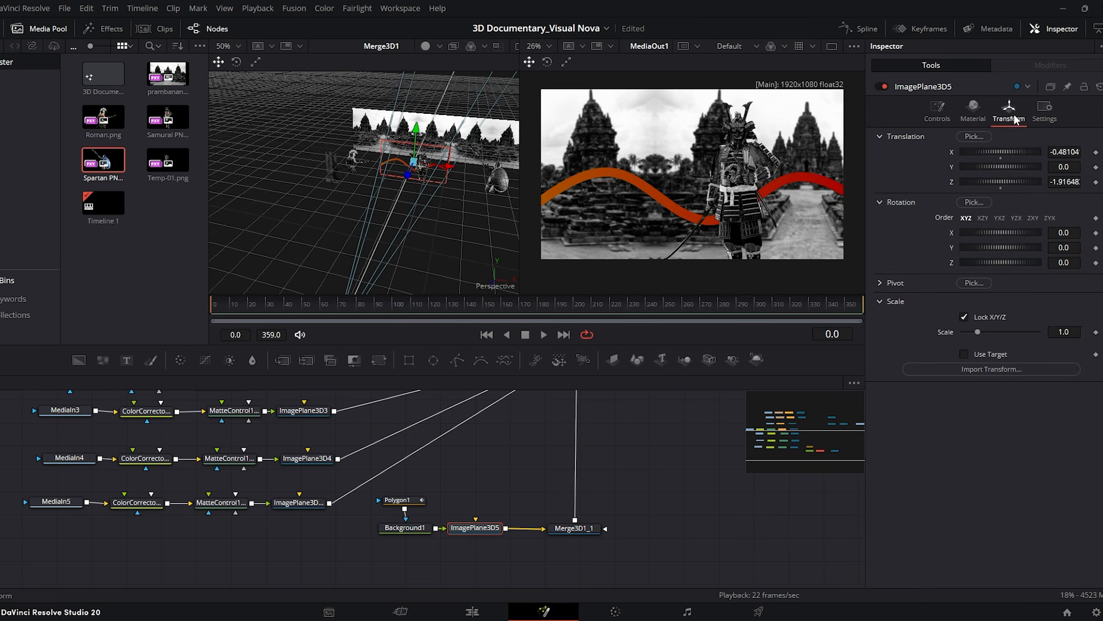
left_click_drag(1055, 332, 1097, 331)
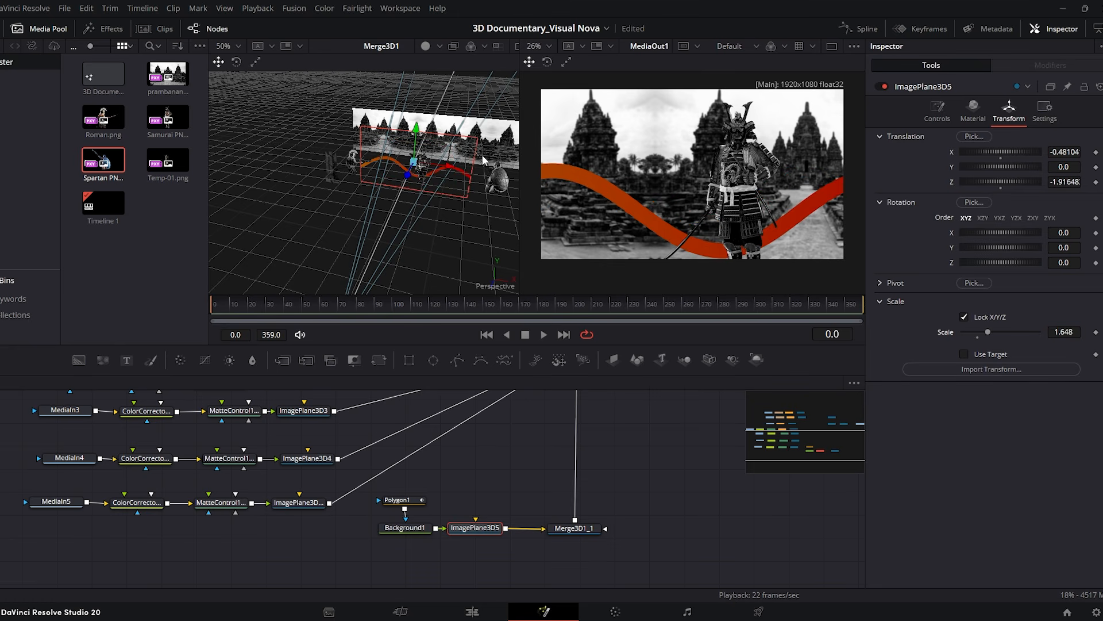
left_click_drag(419, 131, 418, 125)
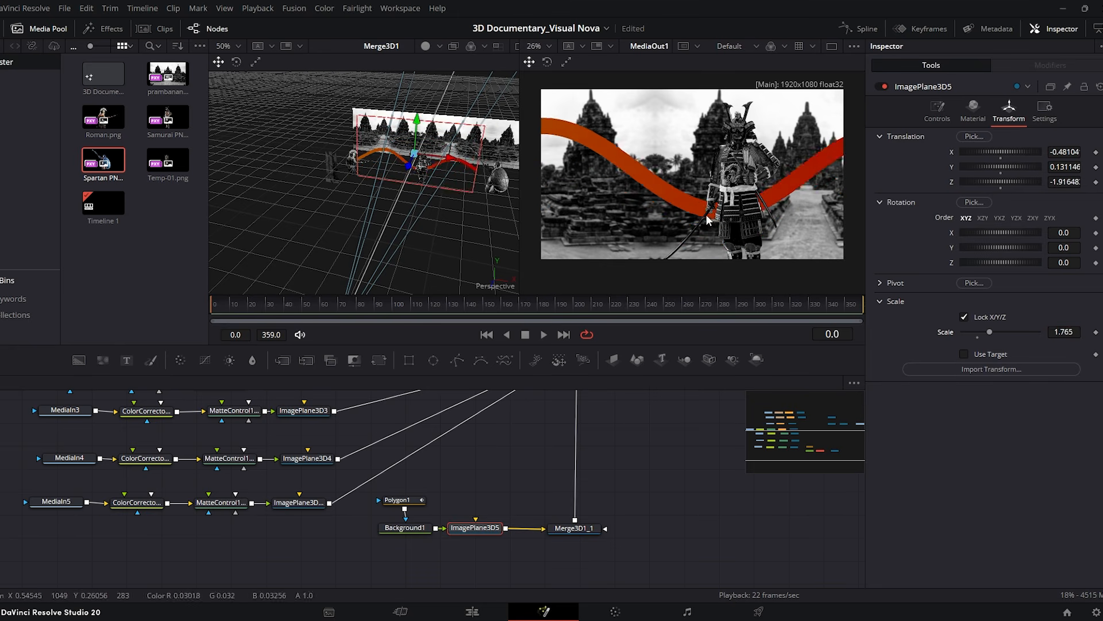
left_click_drag(1060, 331, 1089, 331)
left_click_drag(440, 243, 409, 242)
left_click_drag(416, 157, 443, 158)
left_click_drag(410, 122, 410, 119)
left_click_drag(995, 332, 1007, 332)
left_click_drag(399, 253, 428, 257)
left_click_drag(434, 154, 438, 154)
left_click_drag(407, 118, 407, 120)
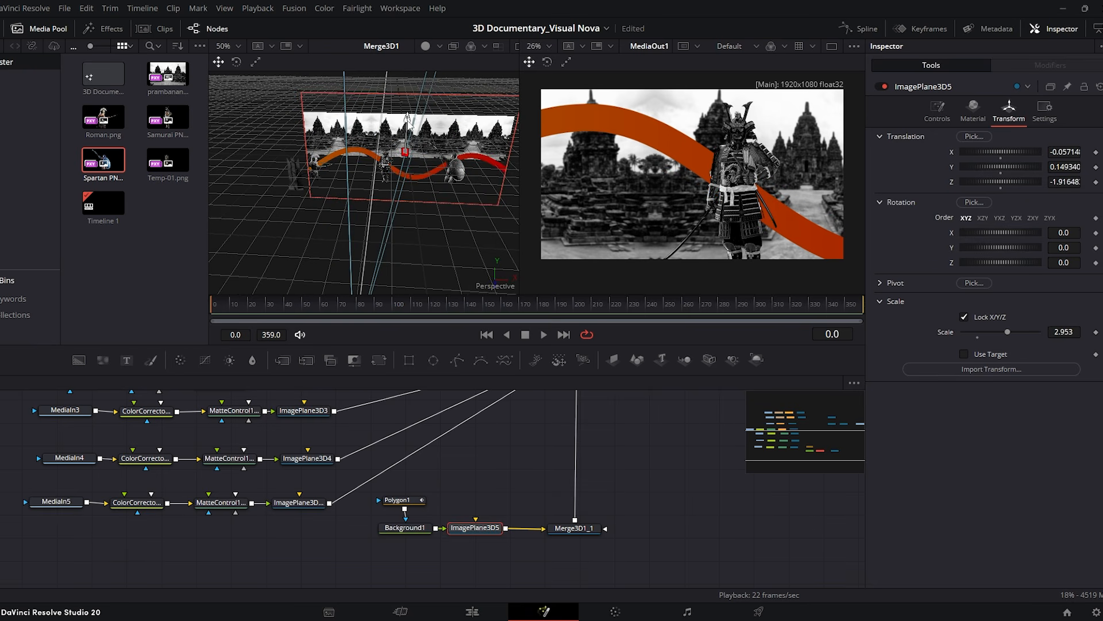
Return the camera to the Roman warrior and set the polygon line's border width to 0.015 and length to 0.024.
left_click_drag(519, 261, 491, 260)
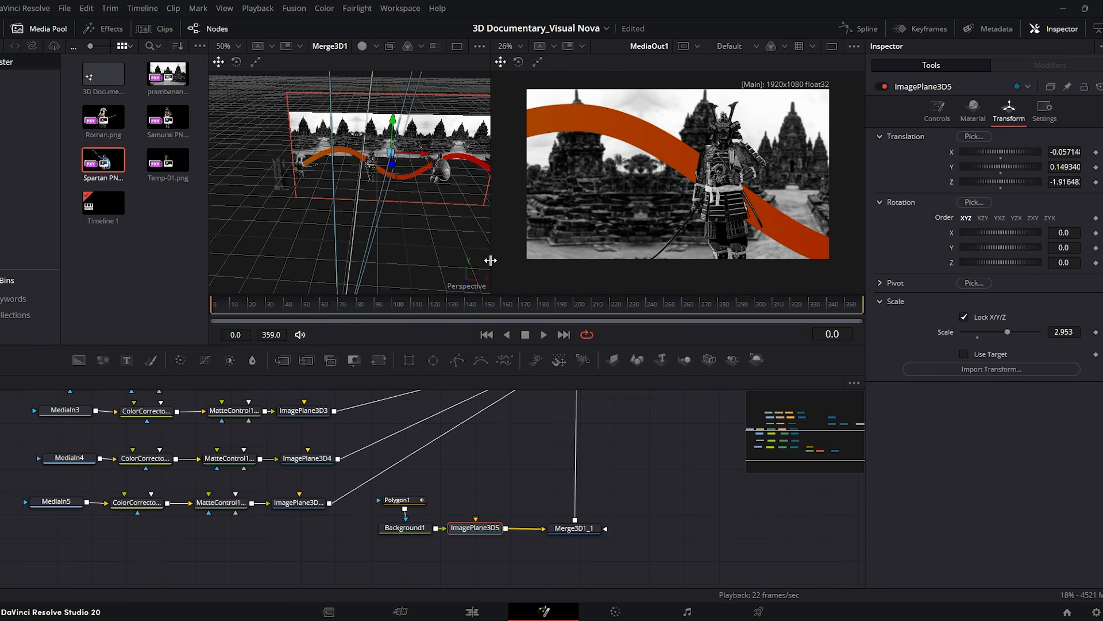
left_click(415, 500)
left_click_drag(330, 242, 357, 261)
left_click(510, 46)
left_click(521, 79)
left_click_drag(793, 235, 790, 266)
left_click_drag(1068, 197, 1058, 198)
left_click_drag(355, 262, 293, 258)
left_click(39, 28)
key("ctrl+f")
mouse_move(1064, 198)
left_mouse_down()
mouse_move(1054, 198)
mouse_move(1070, 198)
left_mouse_up()
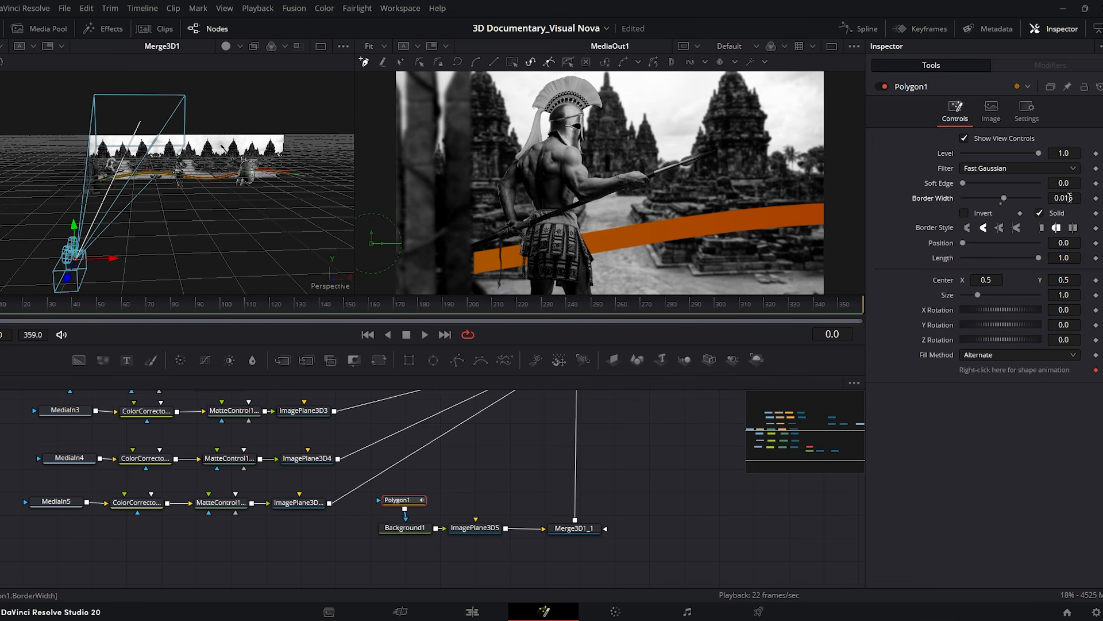
left_click_drag(975, 260, 964, 260)
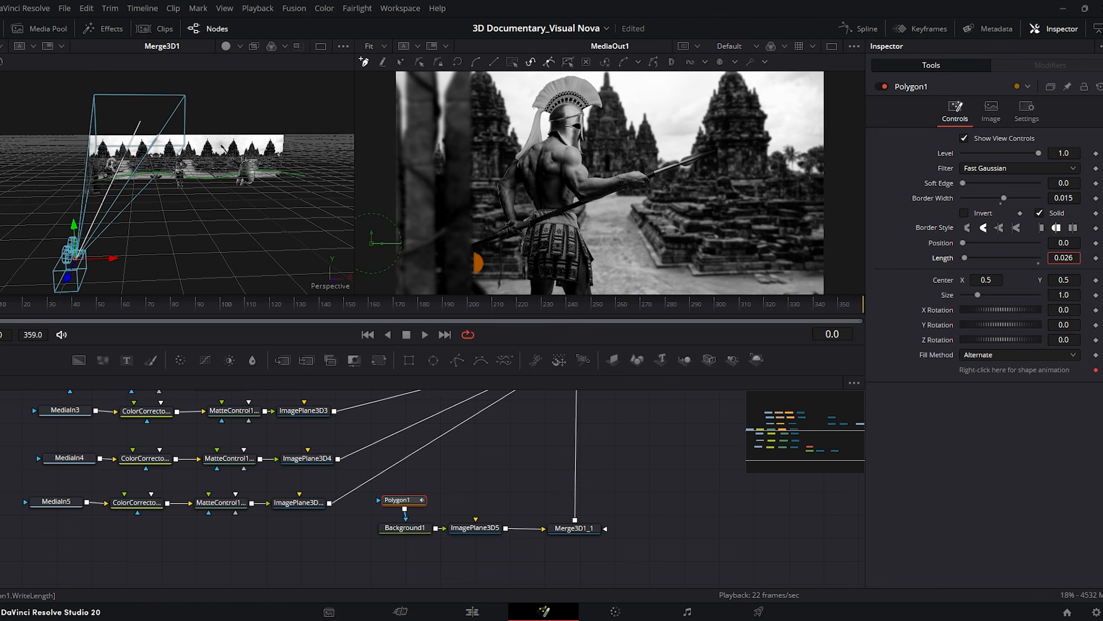
Keyframe Camera3D1's X translation at -1.251 on frame 50, about -0.271 on frames 150 and 230, and 0.734 on frame 300.
scroll(639, 456, "up", 3)
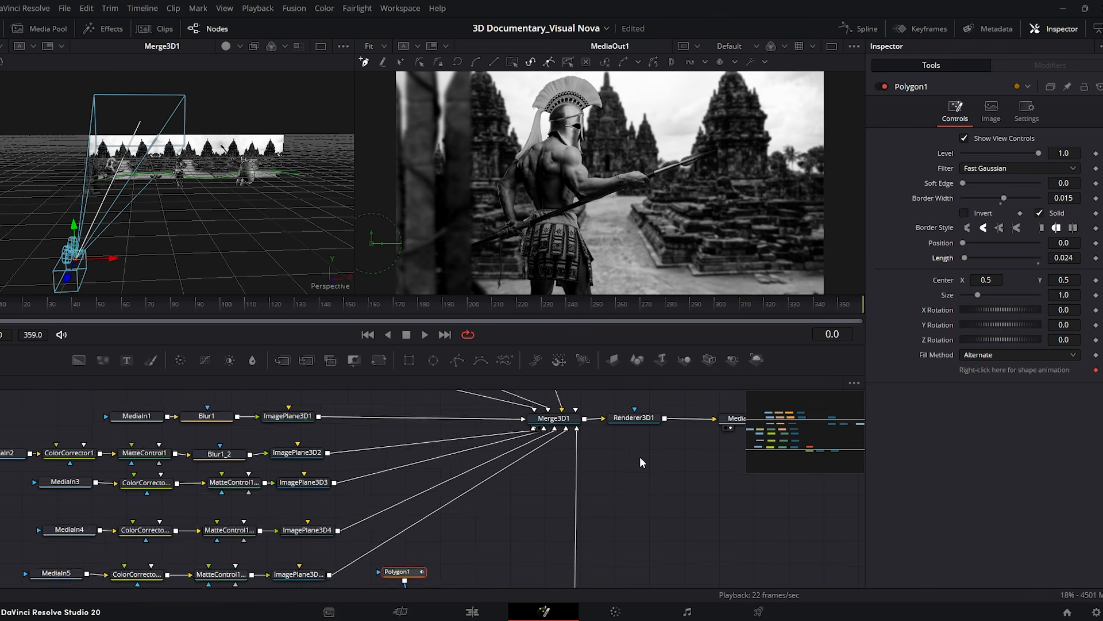
left_click(563, 429)
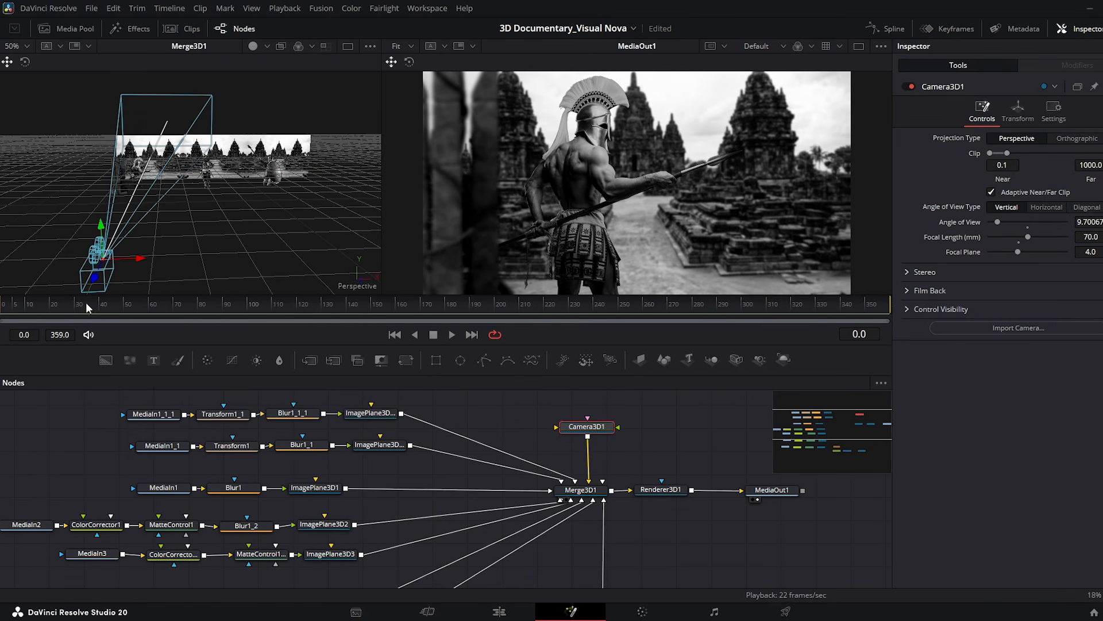
left_click(1020, 110)
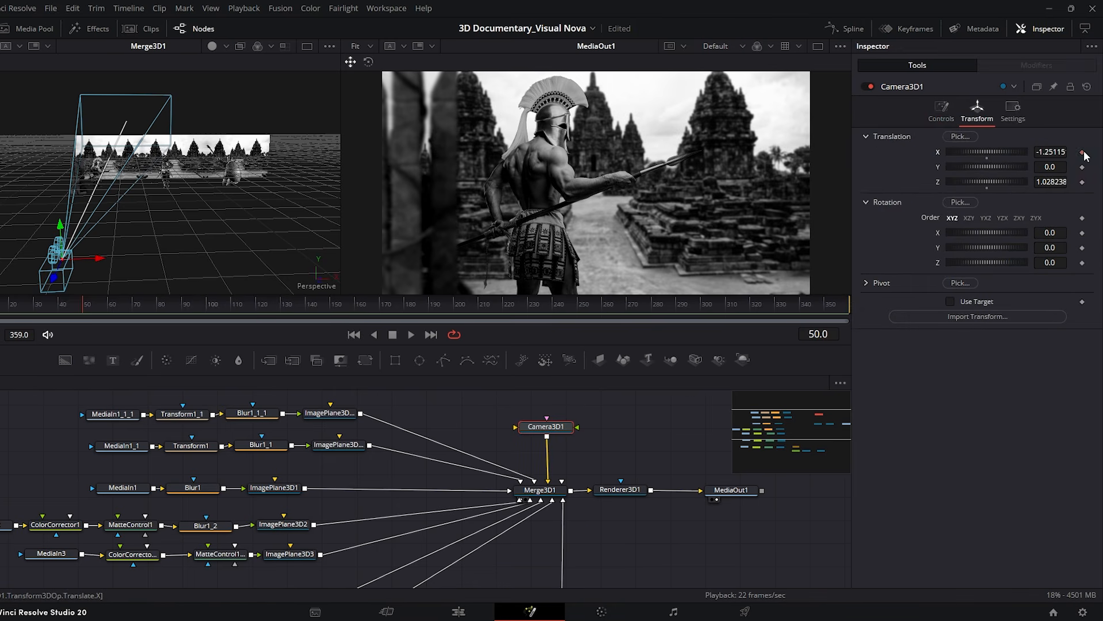
left_click(1082, 152)
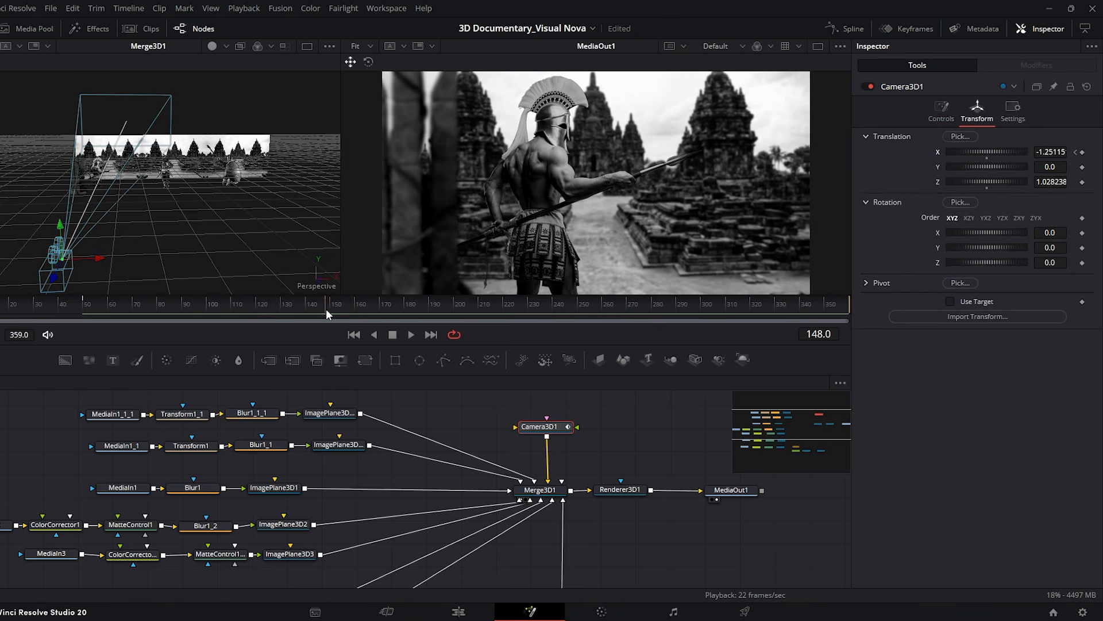
left_click_drag(95, 258, 286, 255)
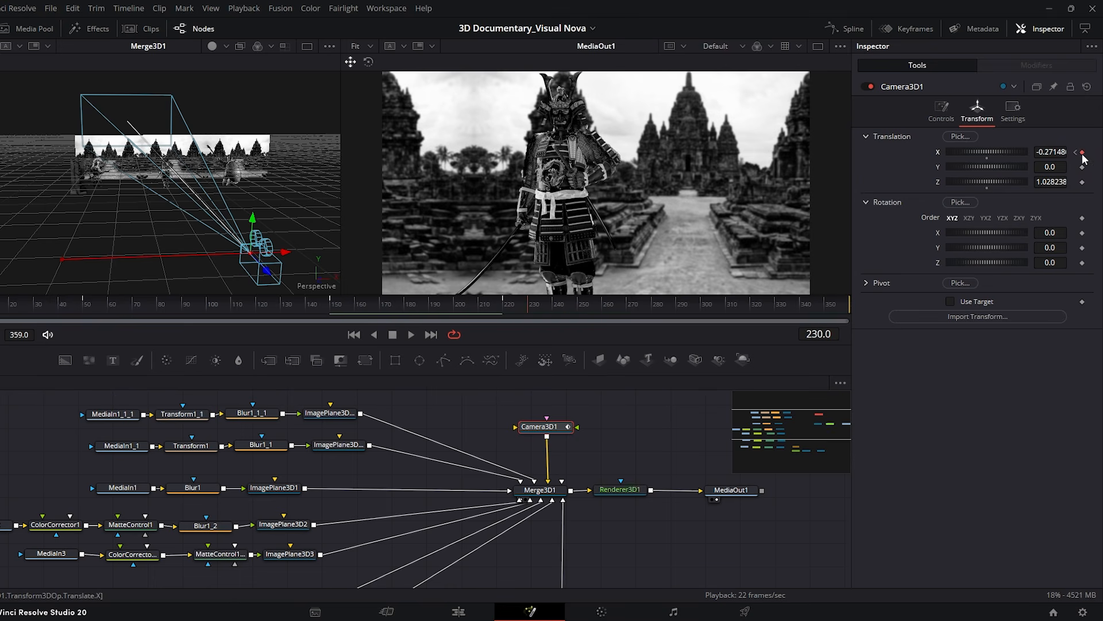
left_click_drag(530, 310, 684, 311)
left_click_drag(286, 251, 116, 214)
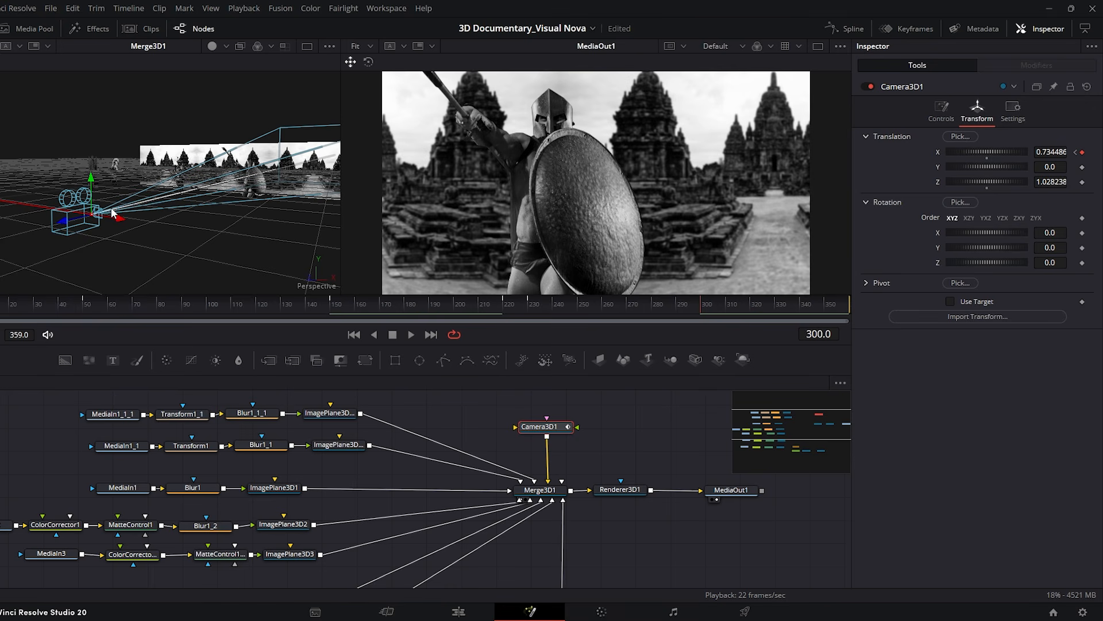
Keyframe the camera's Z translation to push in on the Spartan, reaching 0.828 at frame 359.
left_click_drag(700, 306, 728, 305)
left_click(1082, 182)
left_click_drag(1056, 182, 1049, 181)
left_click_drag(1058, 181, 1053, 182)
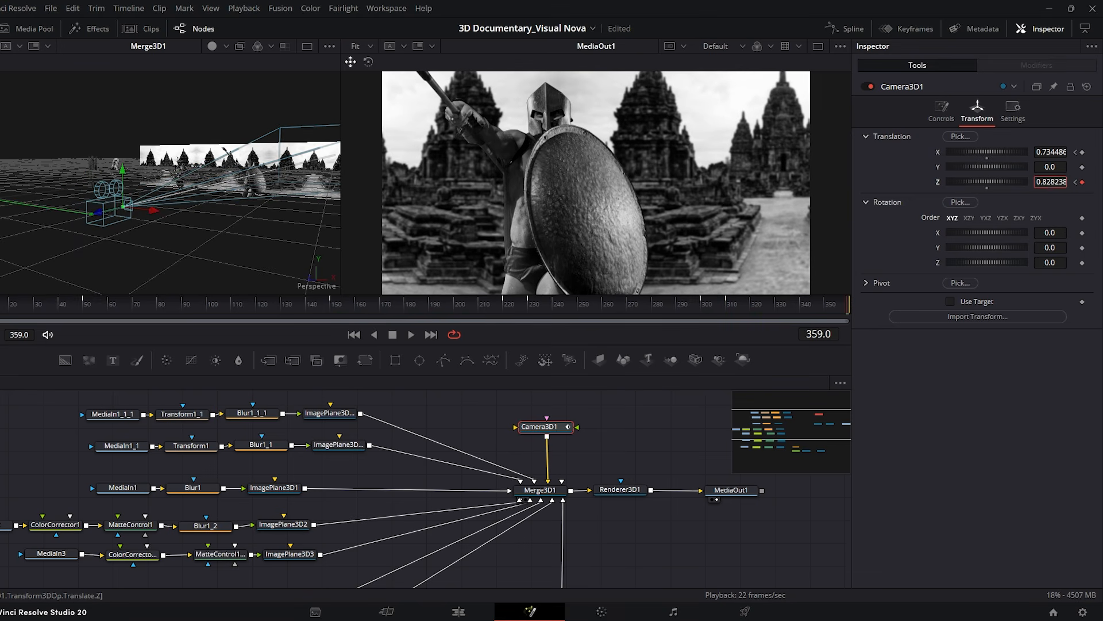
Keyframe Polygon1's length at 0.024 on frame 0 and 0.26 on frame 50.
scroll(616, 439, "down", 2)
left_click_drag(395, 504, 394, 494)
left_click_drag(68, 313, 2, 311)
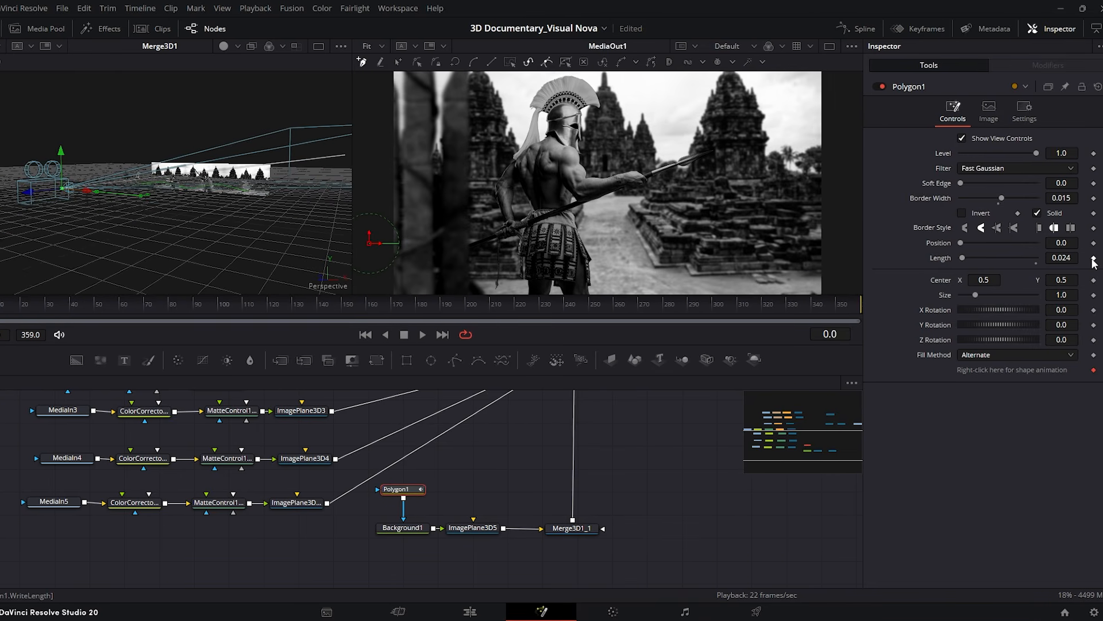
left_click(1093, 258)
left_click_drag(93, 307, 95, 306)
left_click_drag(1059, 257, 1099, 257)
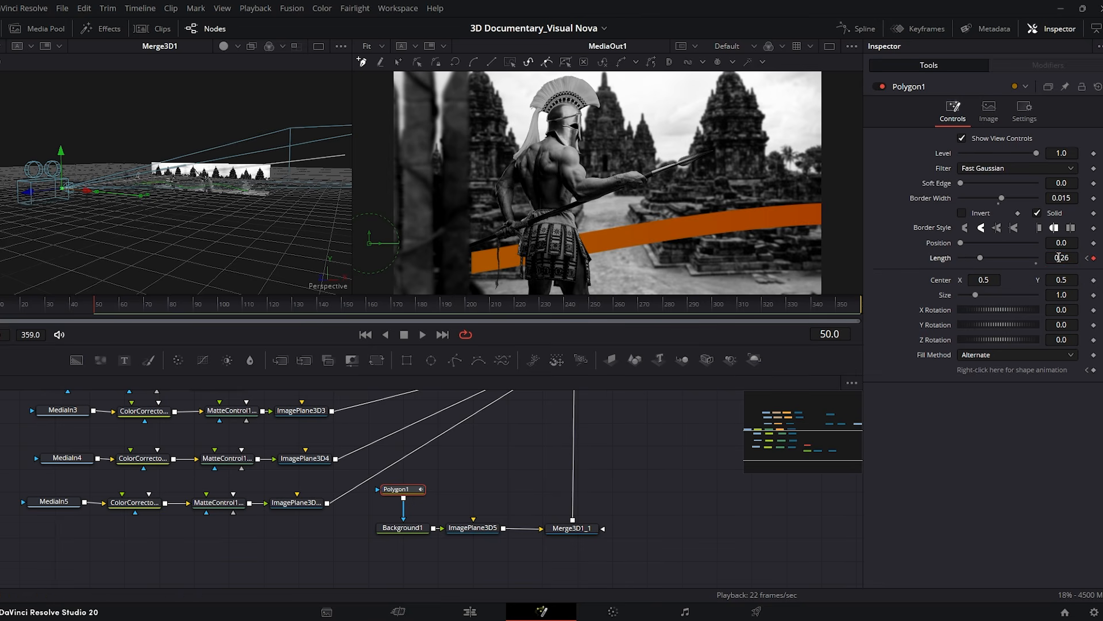
Keyframe Polygon1's length at 0.553 on frames 150 and 230, and 0.866 on frame 300.
left_click(106, 305)
left_click_drag(106, 305, 342, 305)
left_click(1093, 258)
left_click_drag(980, 257, 1003, 257)
left_click_drag(359, 309, 540, 310)
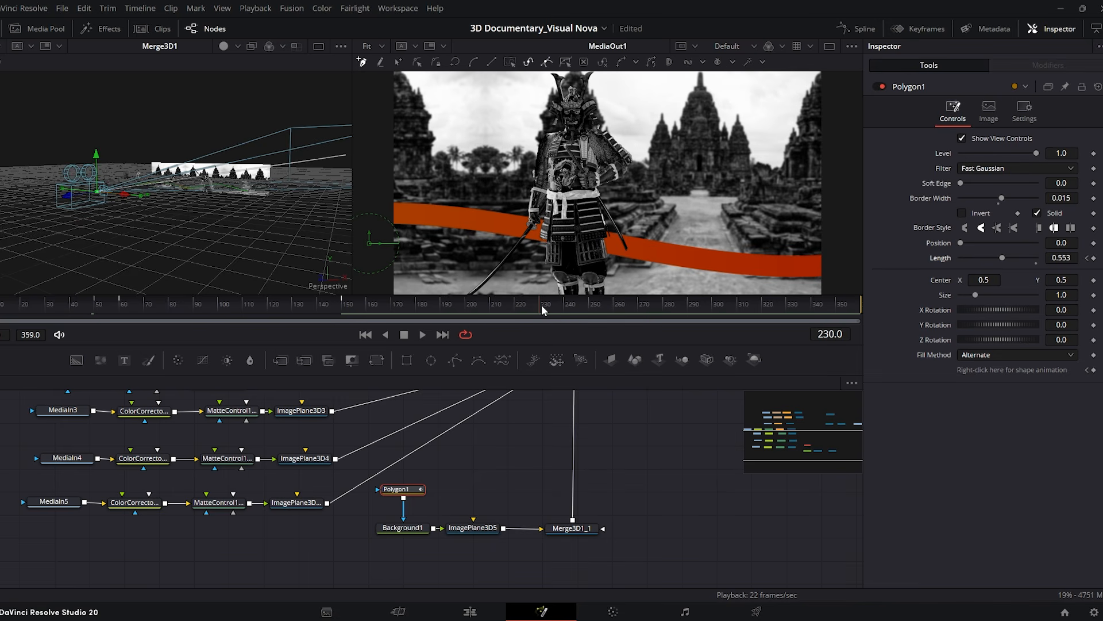
left_click(1094, 258)
left_click_drag(540, 309, 718, 309)
left_click_drag(1010, 257, 1027, 257)
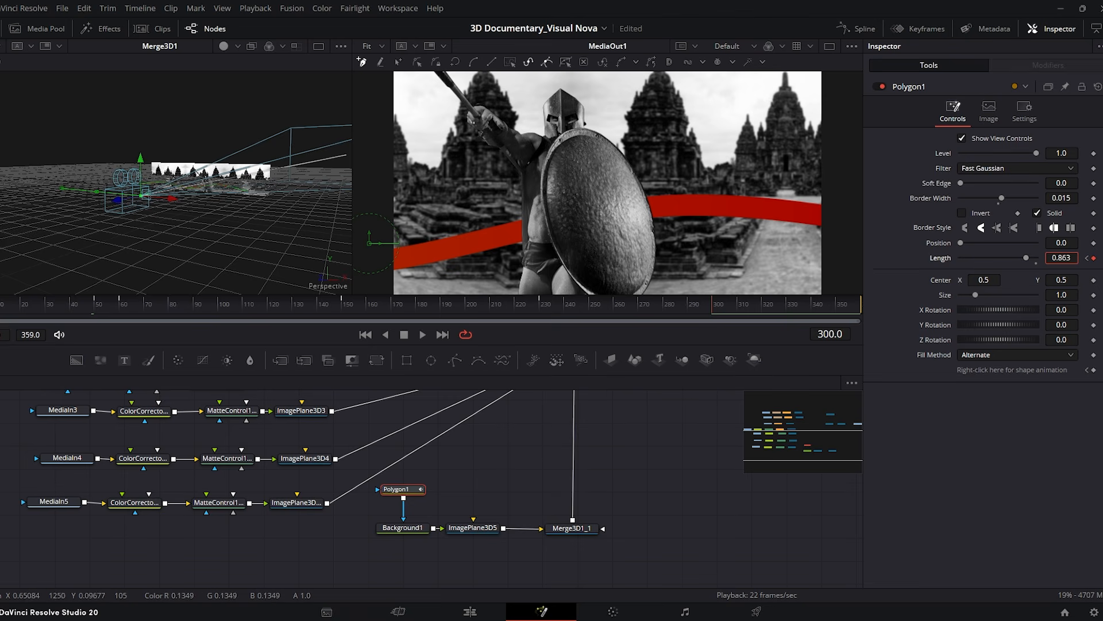
Show Camera3D1's X and Z offset curves in the spline editor and smooth the X keyframes at frames 50 and 150.
scroll(603, 430, "up", 5)
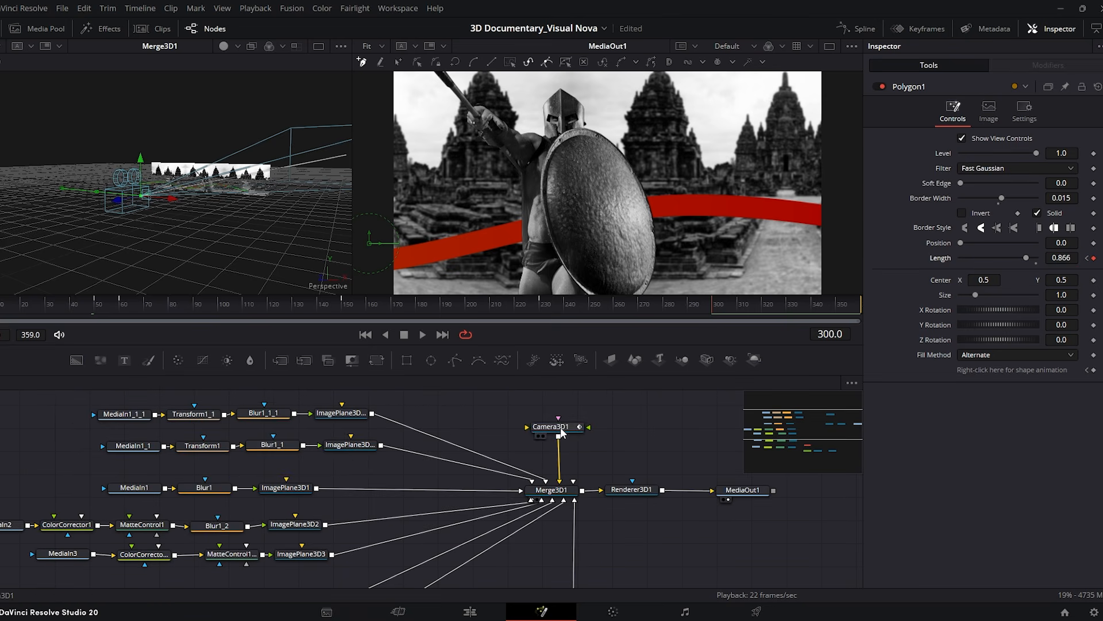
left_click(562, 431)
left_click(862, 29)
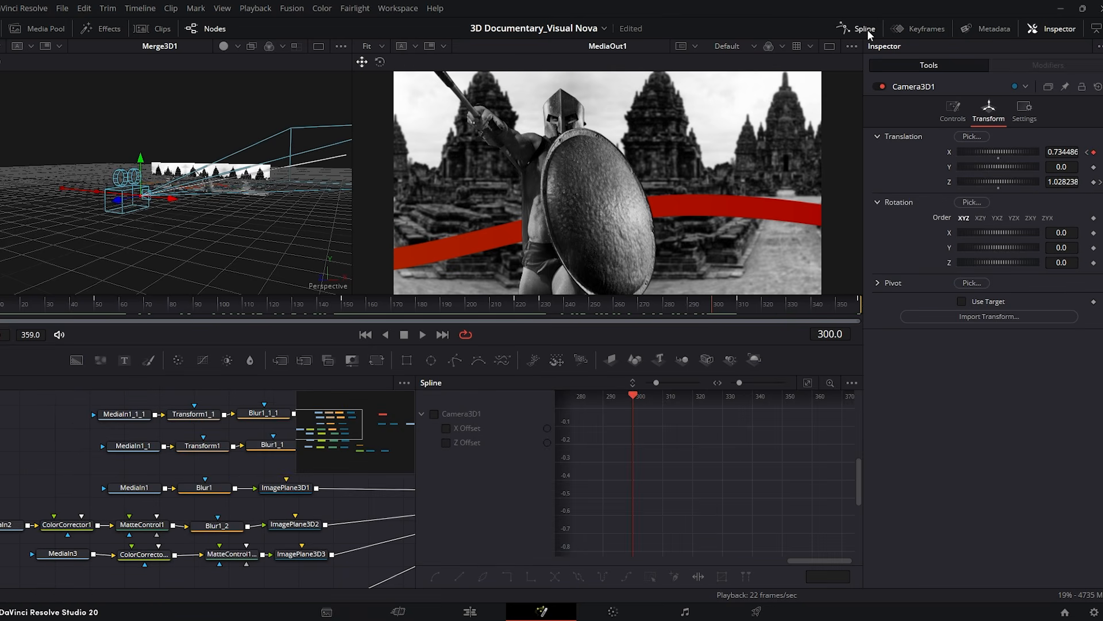
left_click(435, 413)
left_click(806, 383)
left_click_drag(693, 473, 588, 550)
key("shift+s")
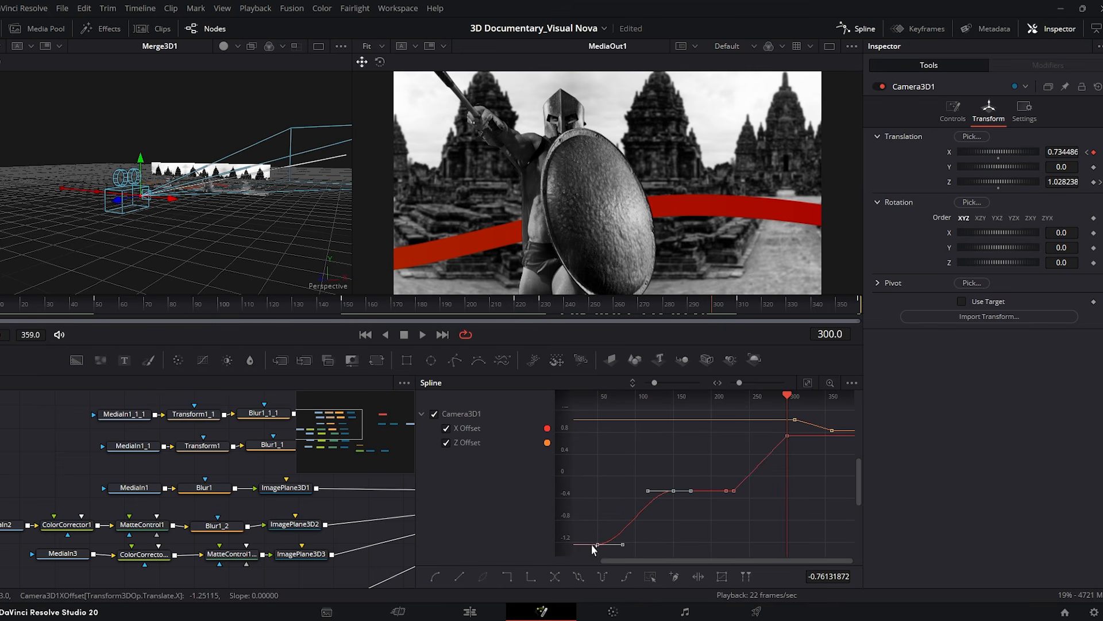
Smooth Camera3D1's X offset keyframe at frame 300 and the Z offset keyframes on the final push-in, then close the spline editor.
left_click_drag(777, 428, 807, 451)
key("shift+s")
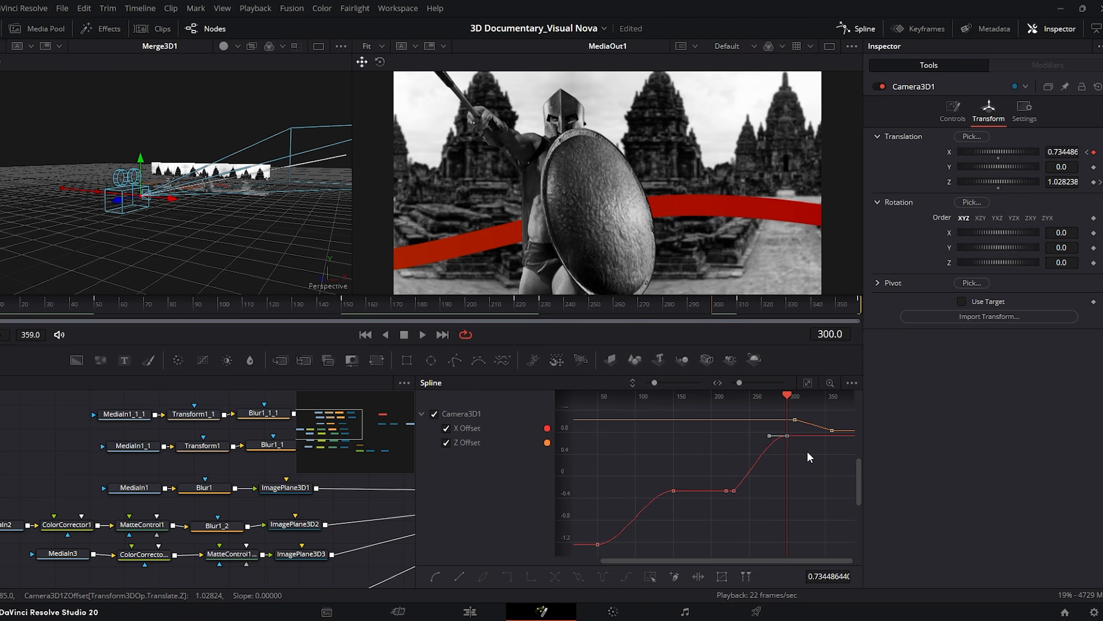
left_click_drag(793, 411, 843, 432)
key("shift+s")
left_click(863, 27)
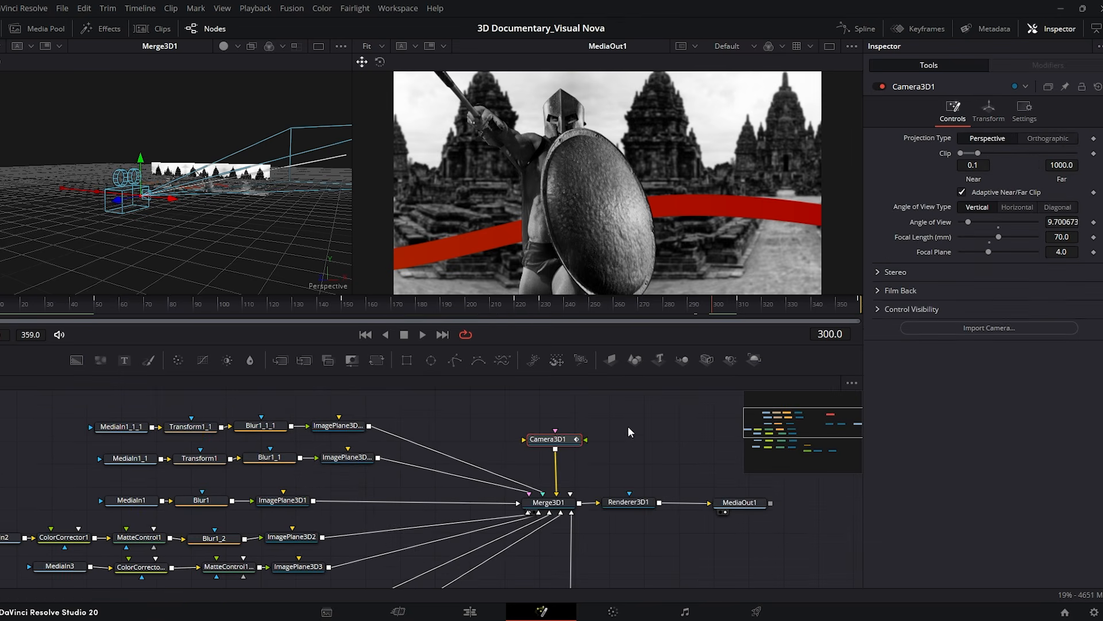
Rearrange the line's nodes, moving Polygon1 and Background1 away from ImagePlane3D5 to leave room between them.
scroll(592, 460, "down", 4)
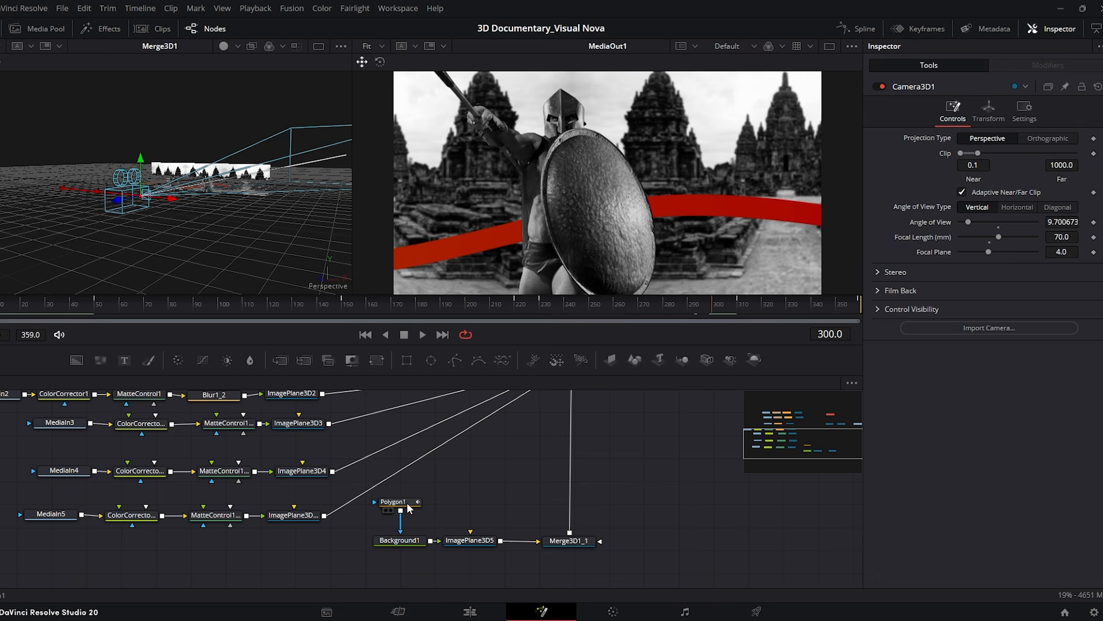
left_click(409, 506)
left_click_drag(643, 502, 379, 549)
left_click_drag(469, 541, 471, 565)
left_click_drag(434, 576, 244, 538)
scroll(401, 527, "down", 1)
left_click_drag(637, 517, 466, 546)
left_click_drag(469, 533, 472, 543)
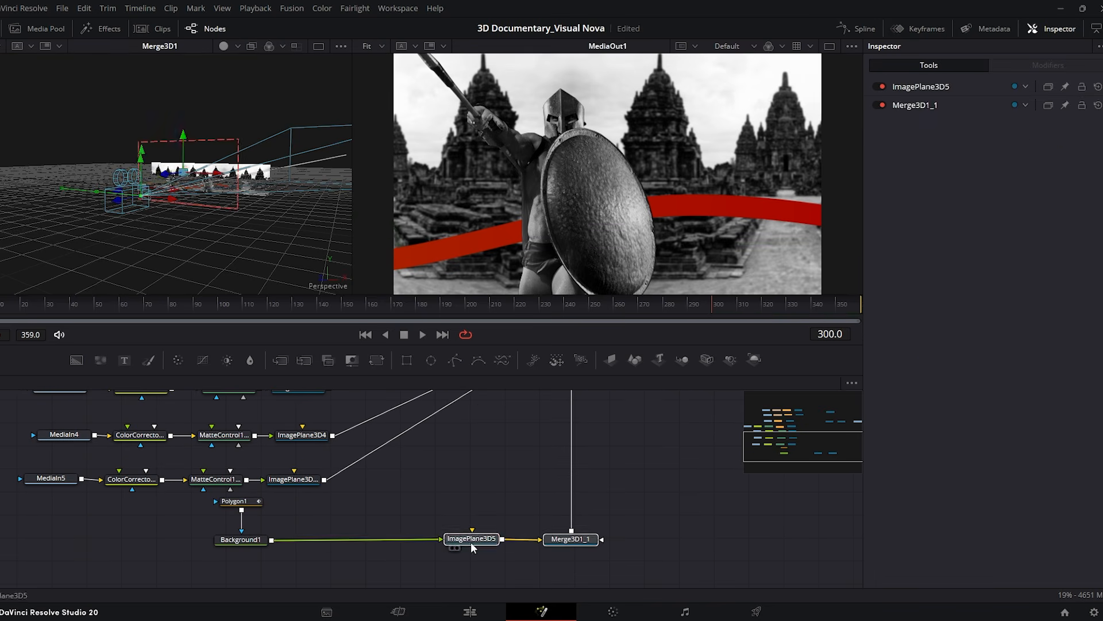
Insert the Hopes Bevel Emboss effect between Background1 and ImagePlane3D5 and set its sharpness to 1.5.
left_click(460, 504)
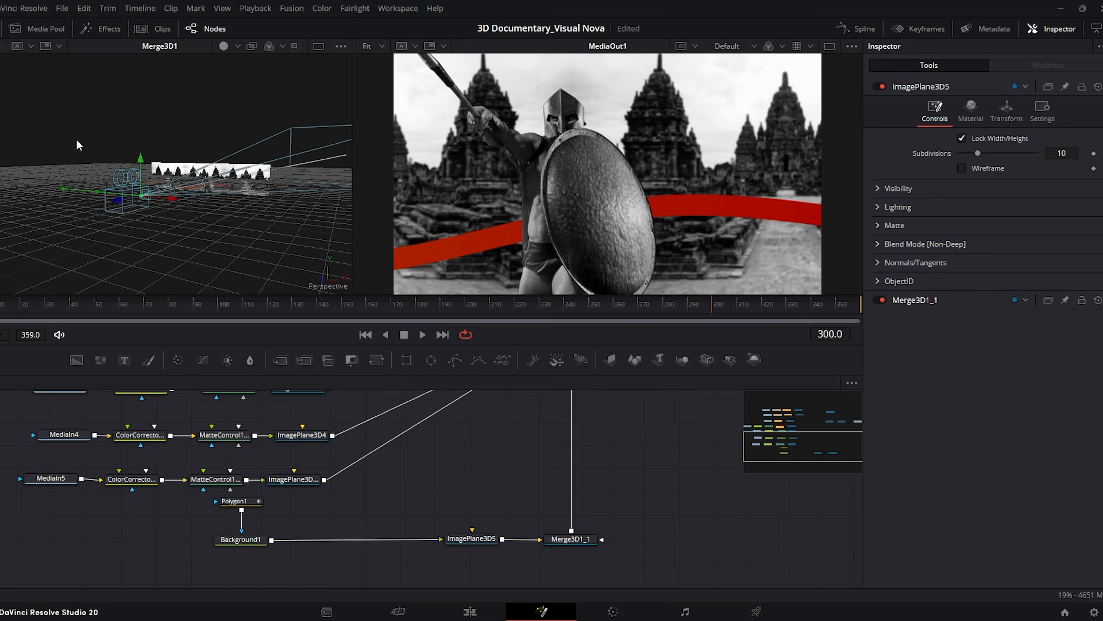
left_click(103, 30)
left_click(172, 46)
type("ho")
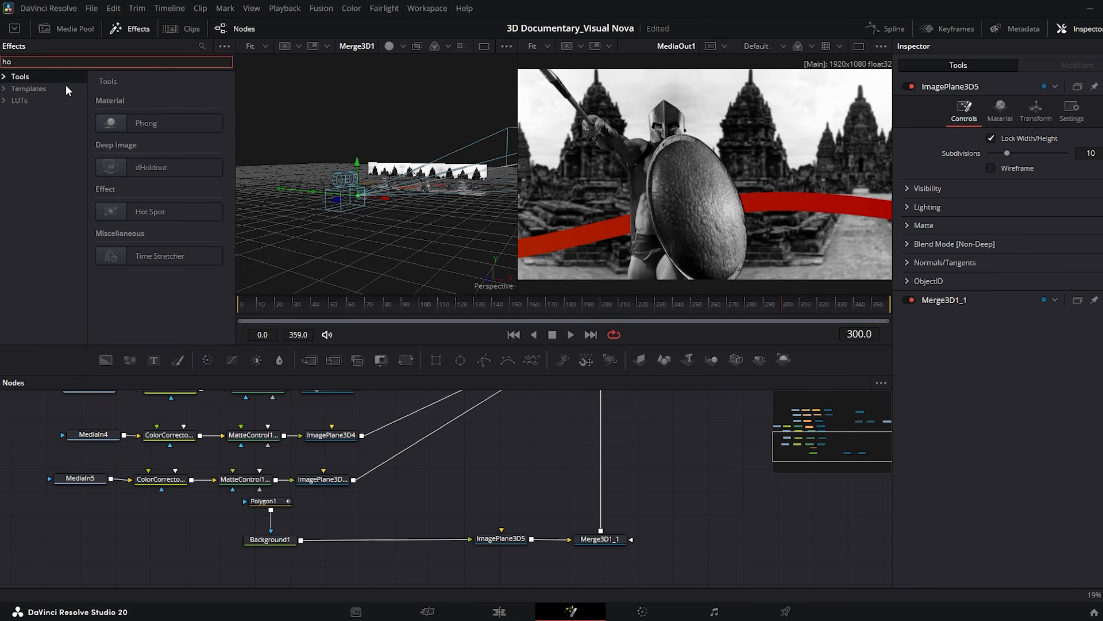
left_click_drag(152, 128, 357, 541)
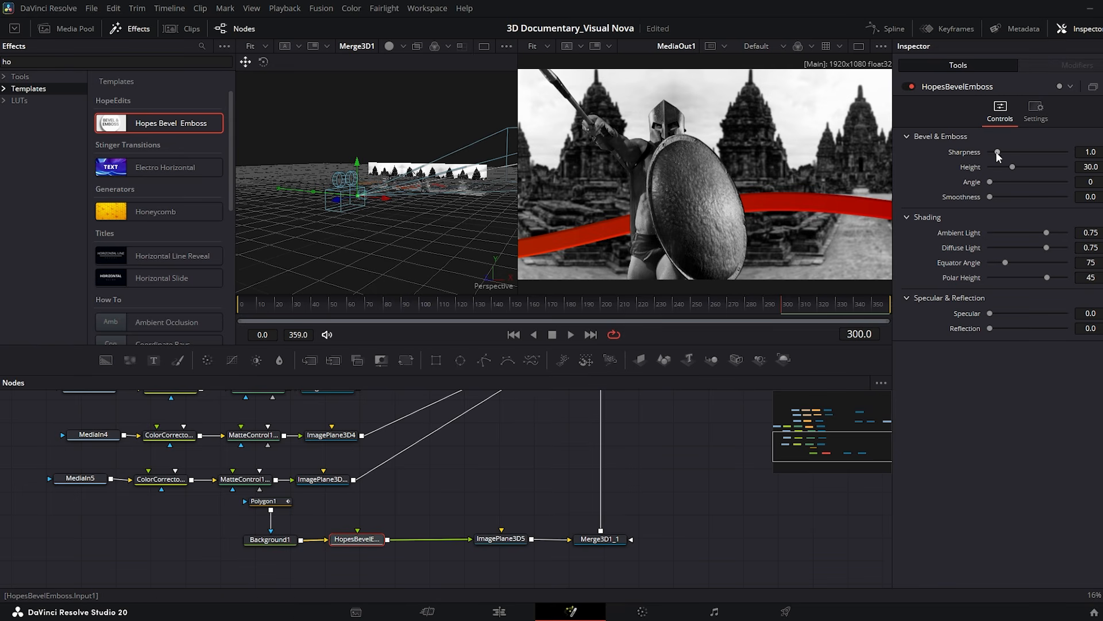
left_click_drag(998, 151, 1002, 149)
Duplicate the bevel emboss node, insert the copy before ImagePlane3D5, and review the line at the samurai and Roman shots.
left_click_drag(401, 509, 320, 559)
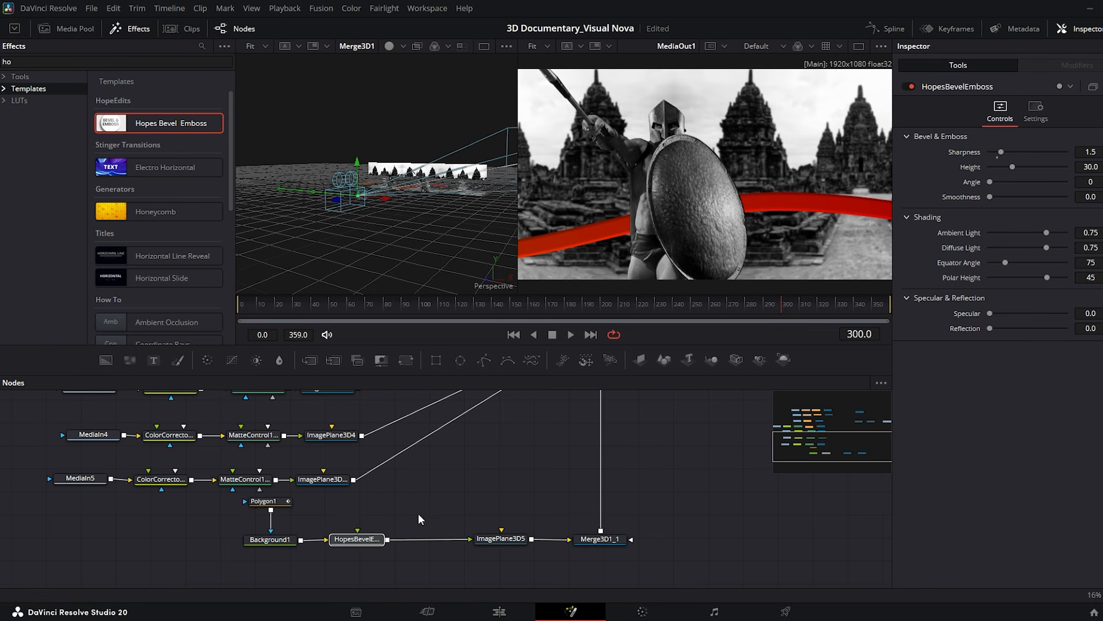
key("ctrl+v")
left_click_drag(426, 511, 435, 543)
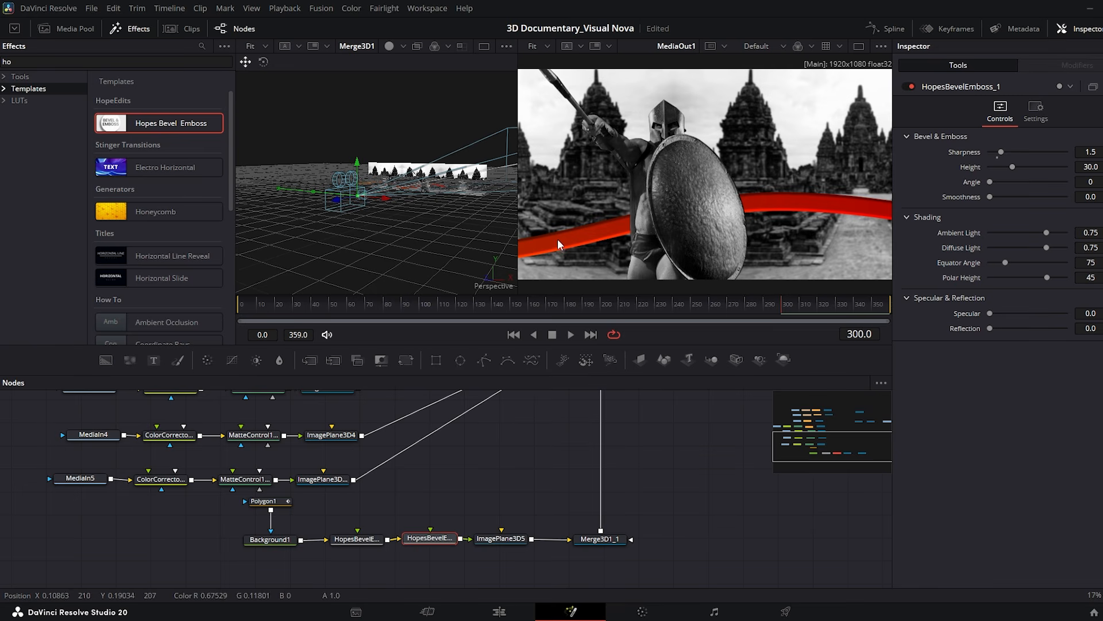
left_click(460, 306)
left_click_drag(460, 306, 499, 309)
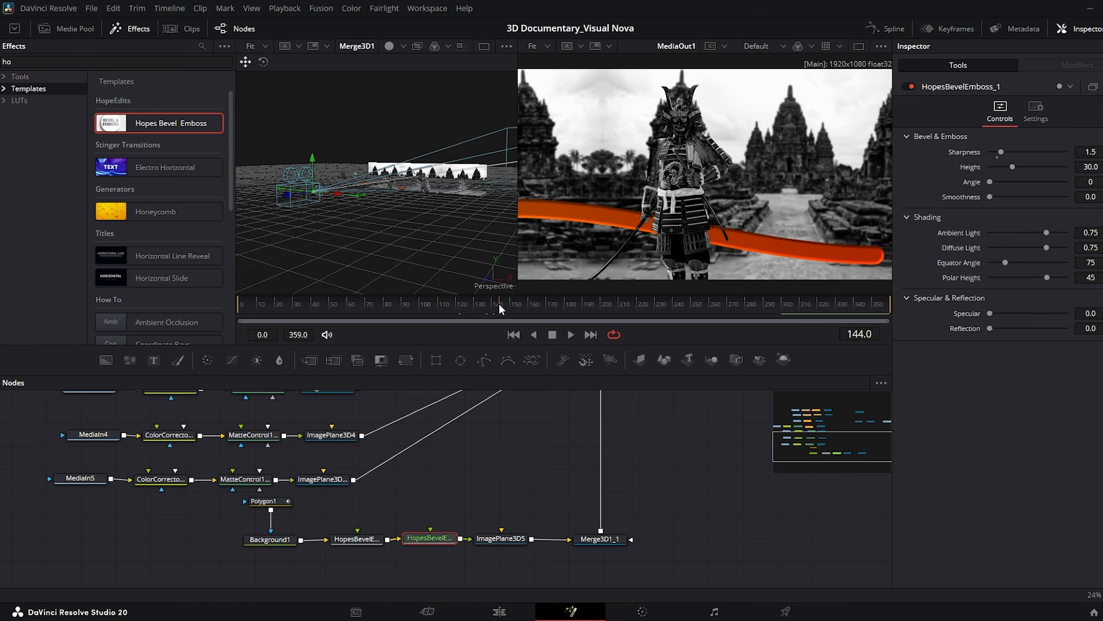
left_click(376, 305)
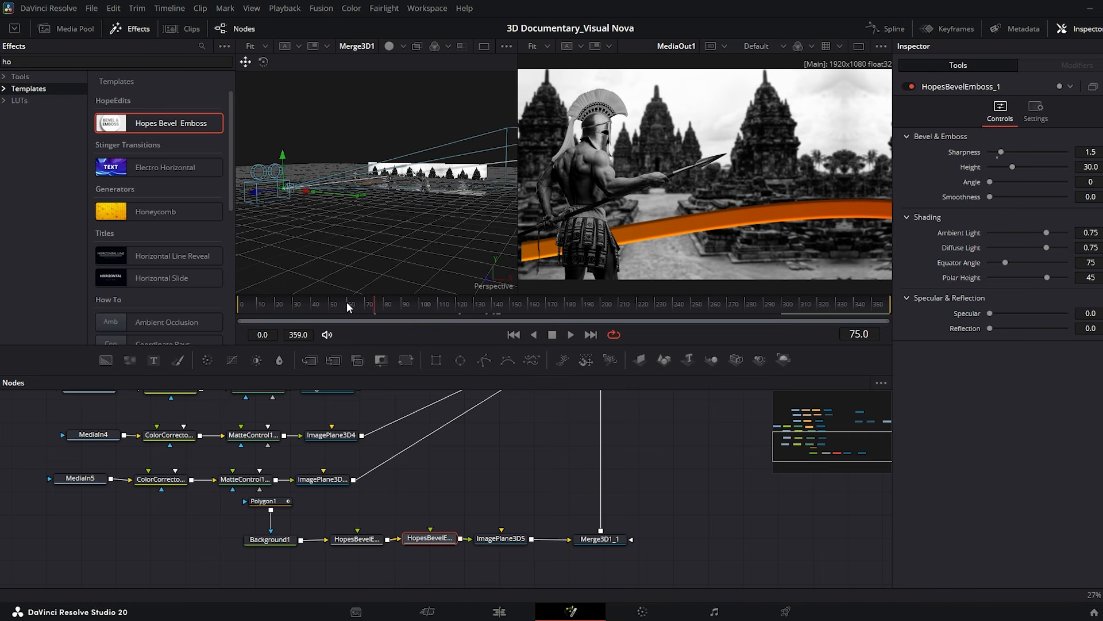
left_click(342, 307)
left_click(356, 306)
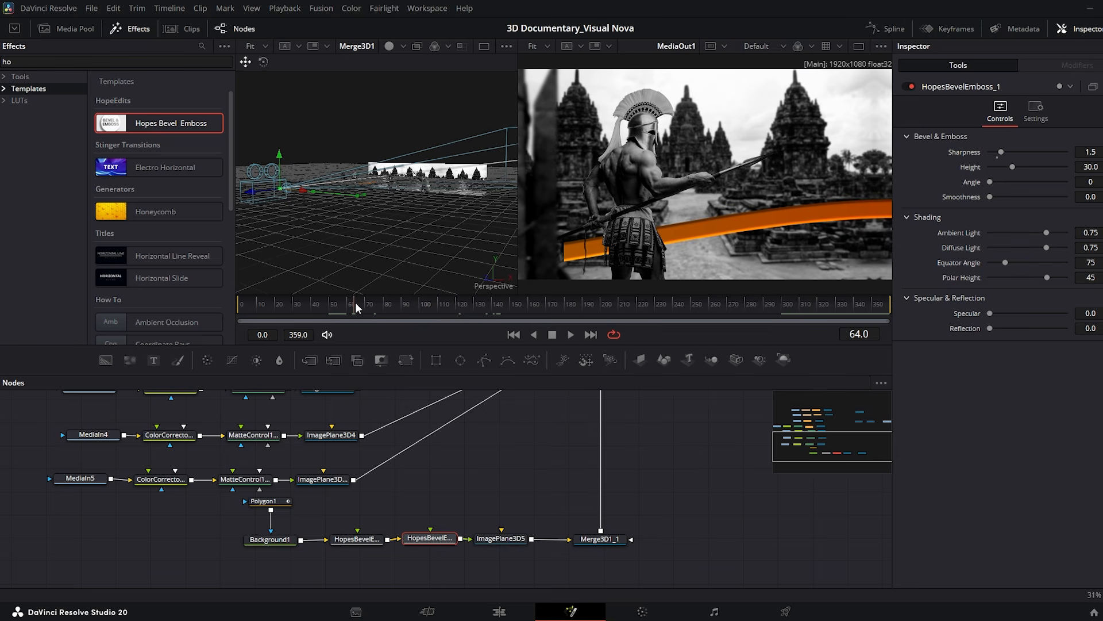
Switch to the Edit page, add a Text+ title above the start of the 3D Documentary clip and enter ROMAN.
left_click(500, 612)
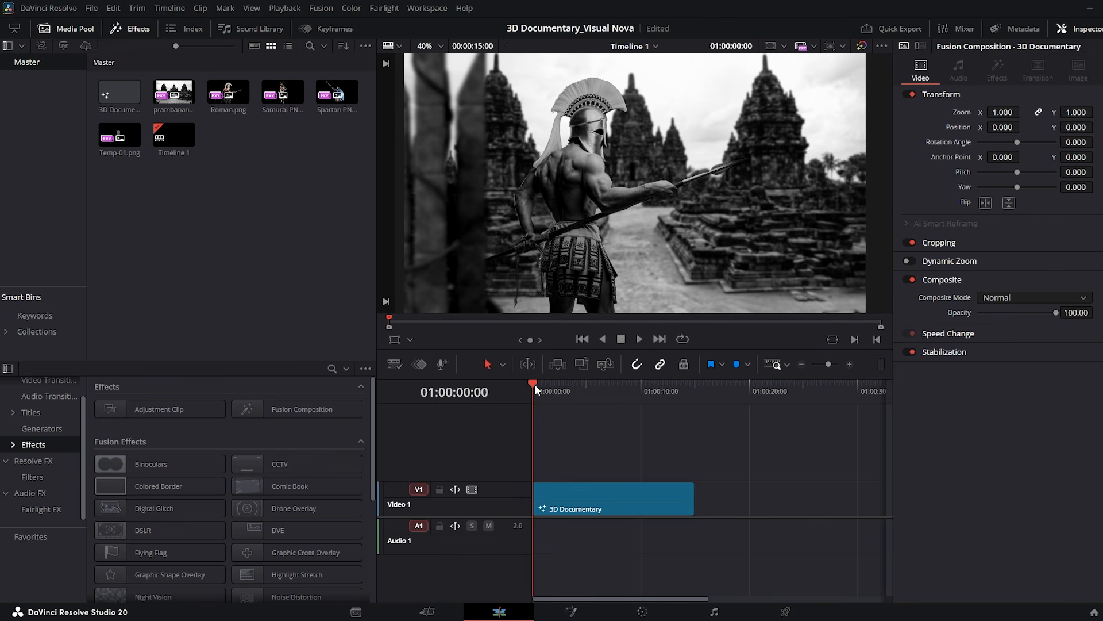
left_click(31, 413)
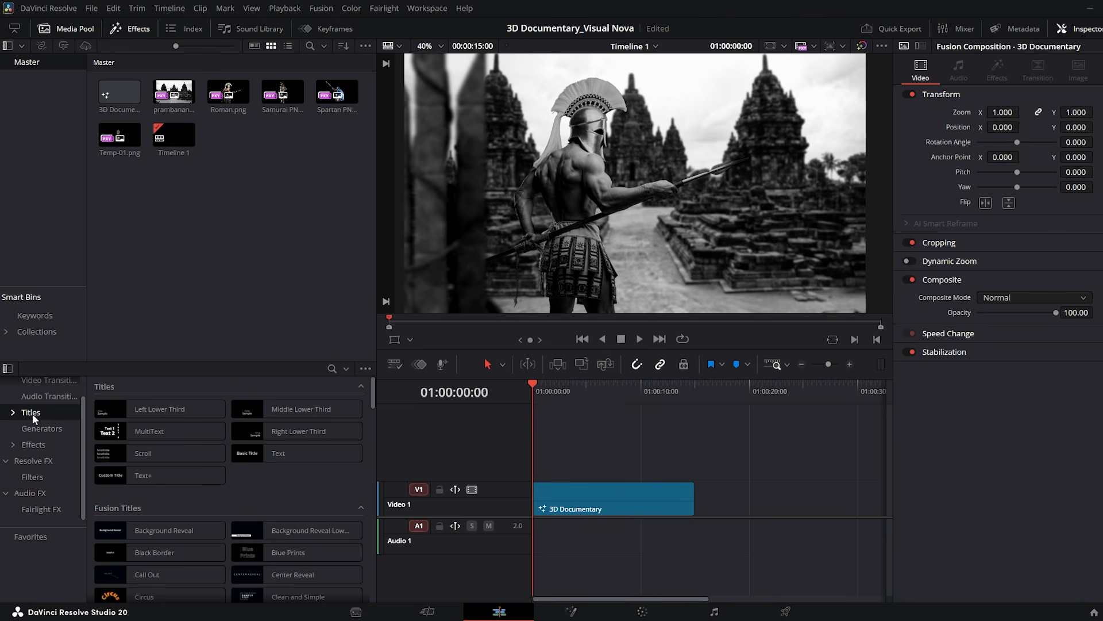
left_click_drag(154, 475, 534, 471)
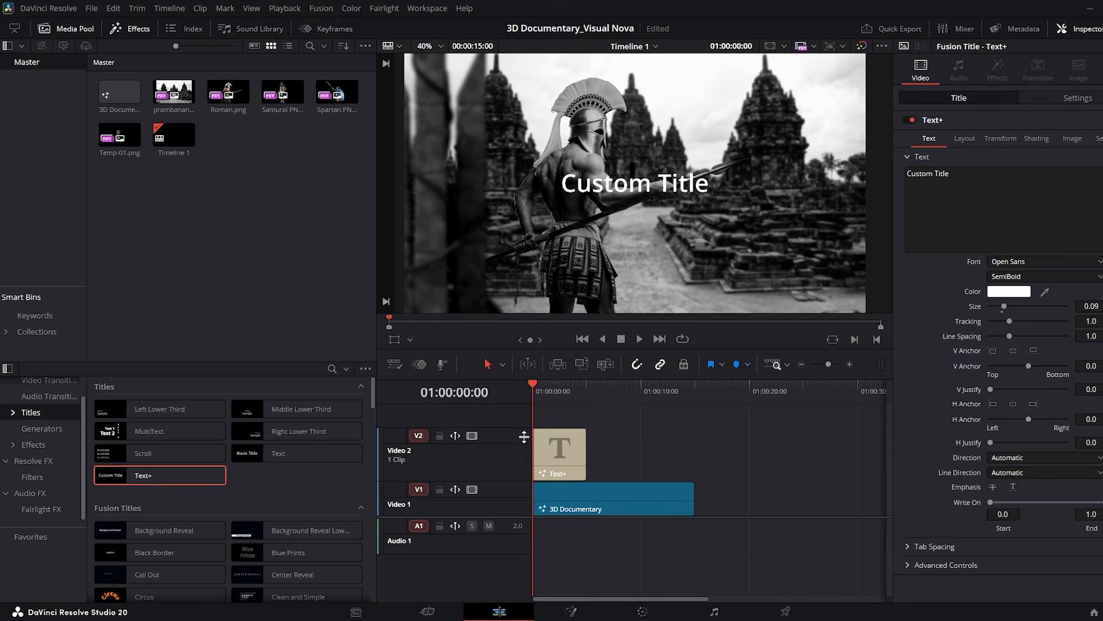
left_click(982, 183)
triple_click(982, 183)
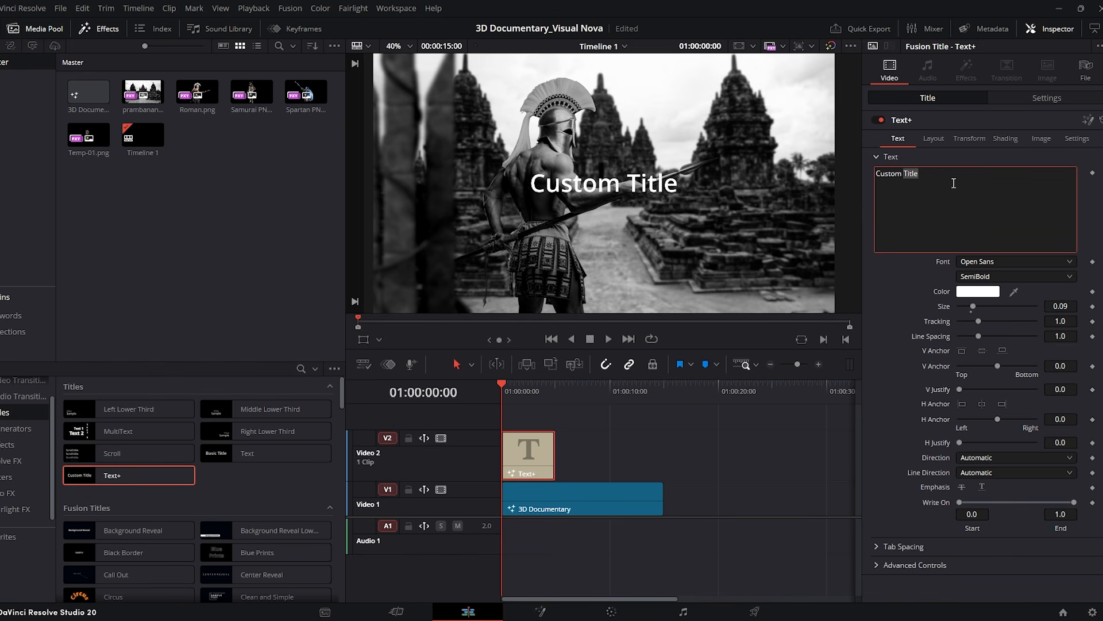
type("ROMAN")
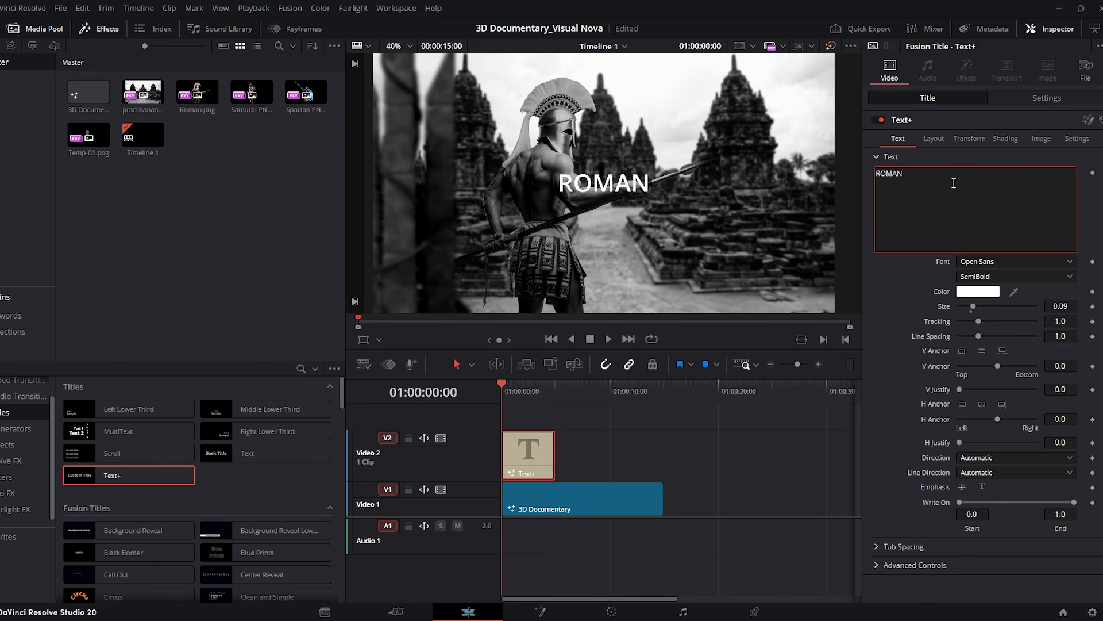
Style the ROMAN title in Bebas Neue Bold at size 0.1929 with the dark red color #550000.
left_click(983, 261)
key("b")
left_click(982, 293)
left_click(980, 278)
left_click(977, 319)
left_click_drag(974, 306, 989, 305)
left_click(989, 294)
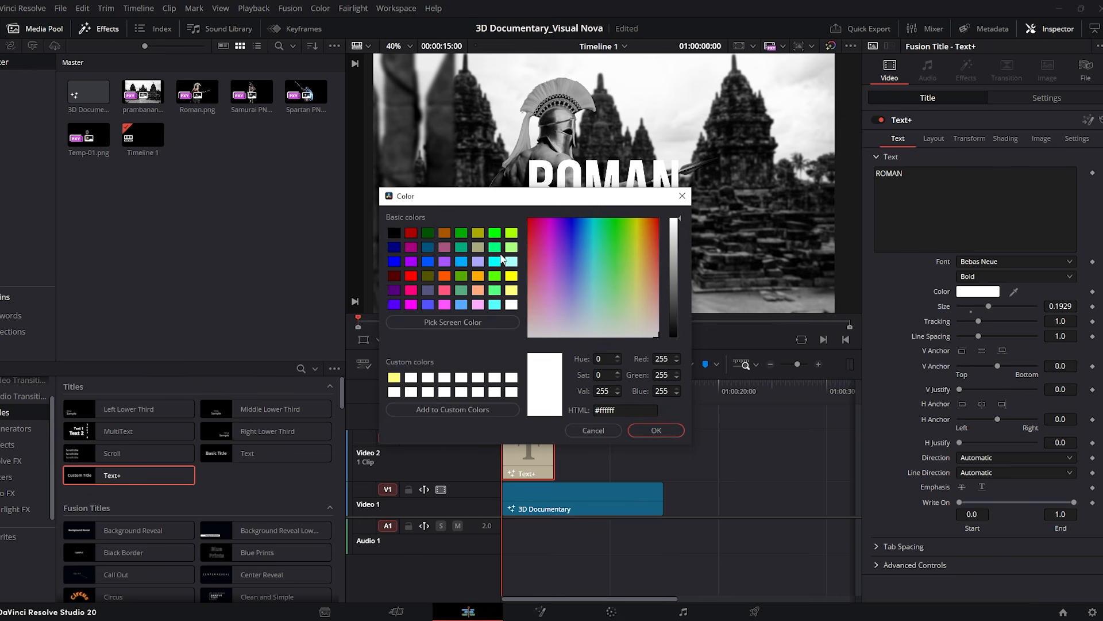
left_click(395, 275)
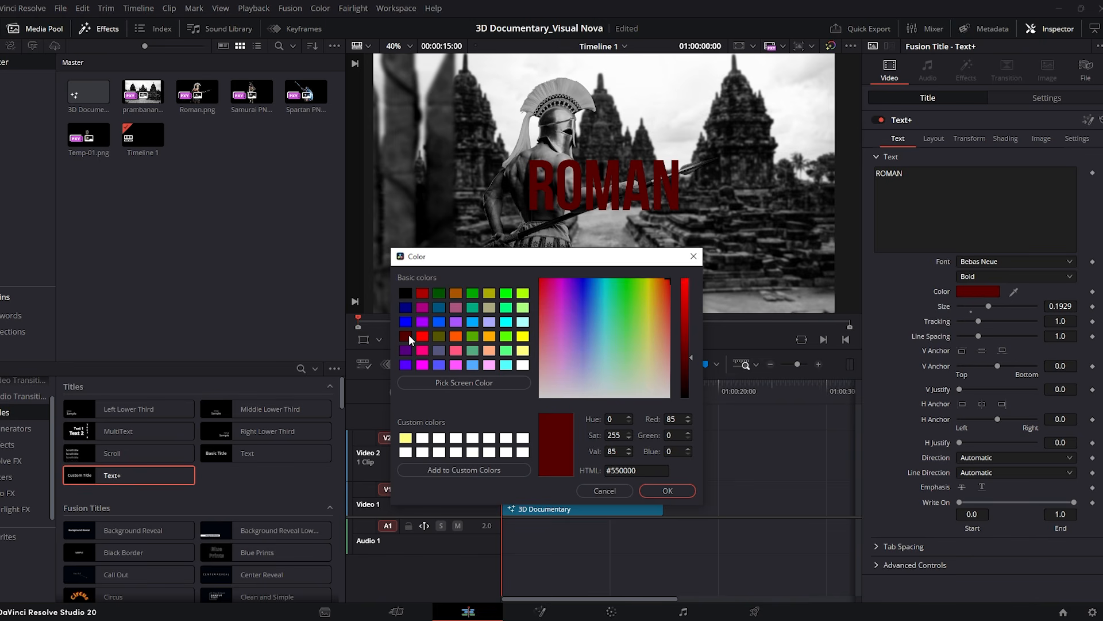
left_click(667, 490)
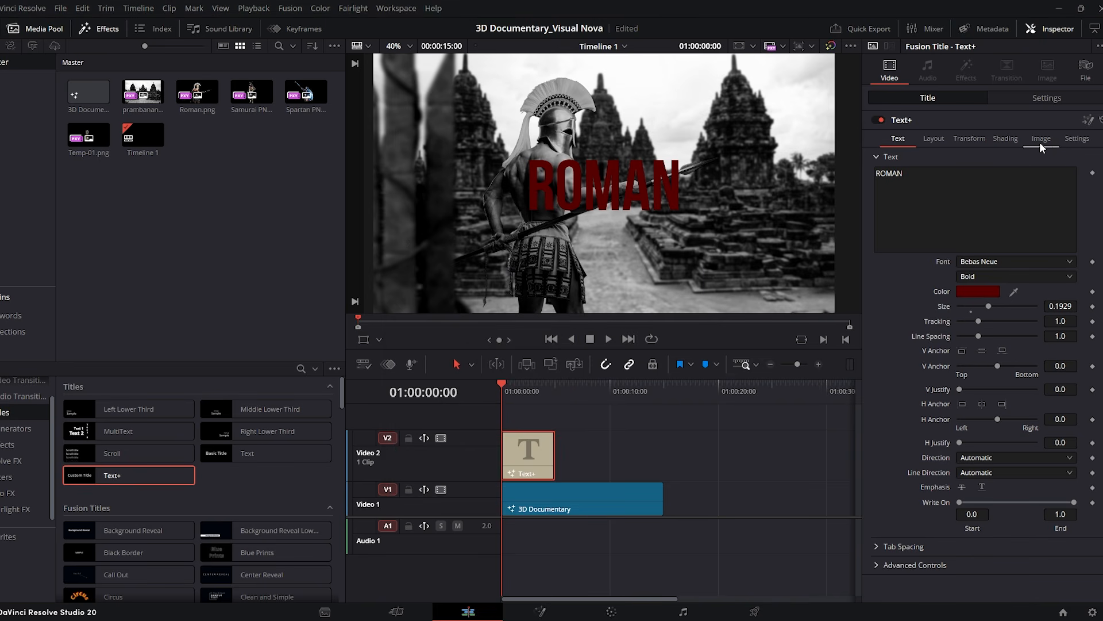
Open the ROMAN title in Fusion, space out its nodes and add a Follower modifier to the text.
left_click(1087, 121)
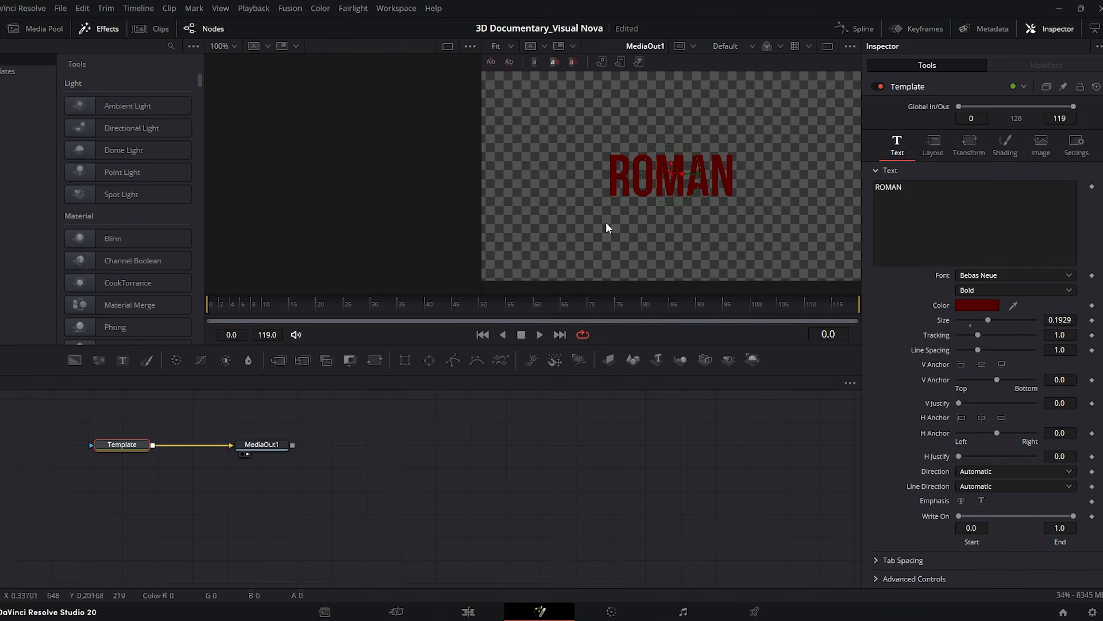
left_click_drag(134, 444, 125, 489)
right_click(946, 223)
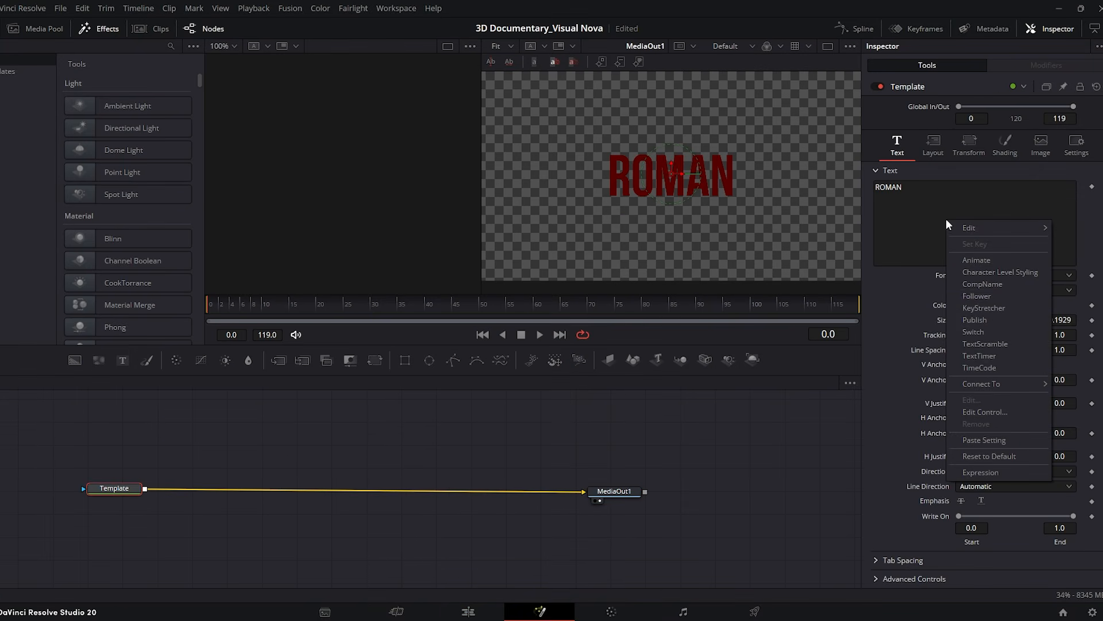
left_click(978, 295)
left_click(1034, 65)
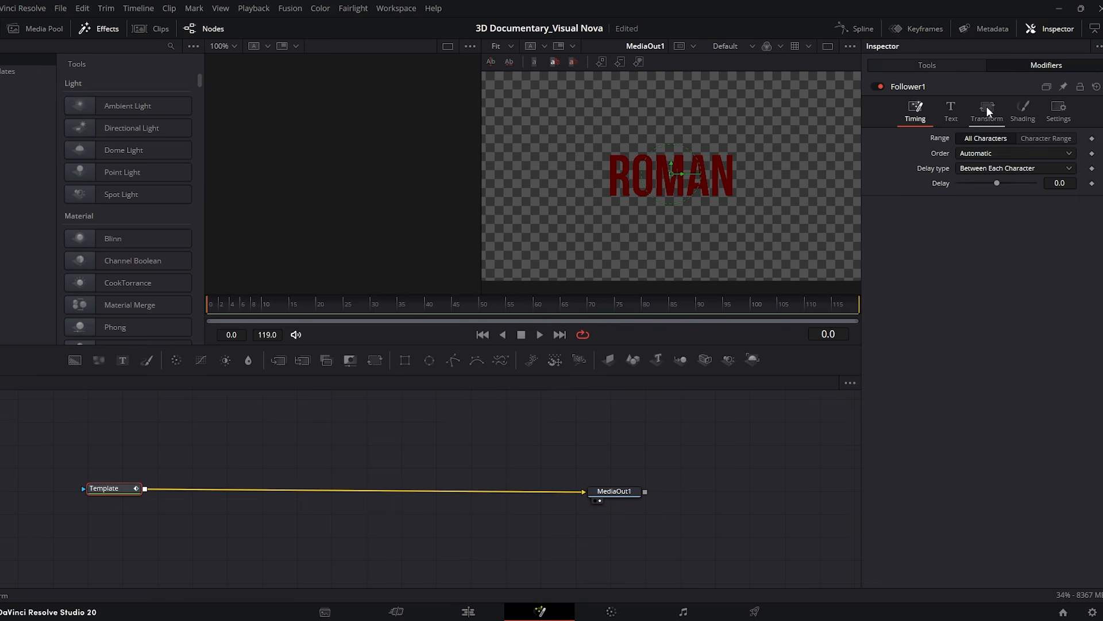
Keyframe the Follower's character offset Y at -0.087 on frame 0 and 0.0 on frame 10.
left_click(987, 106)
left_click(1092, 189)
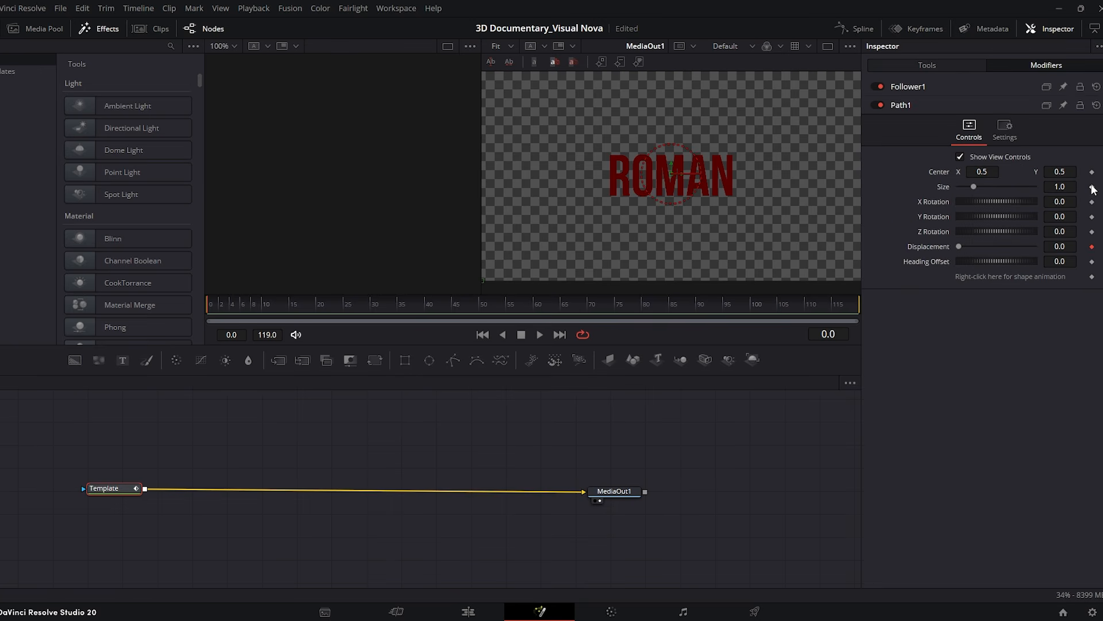
left_click(933, 87)
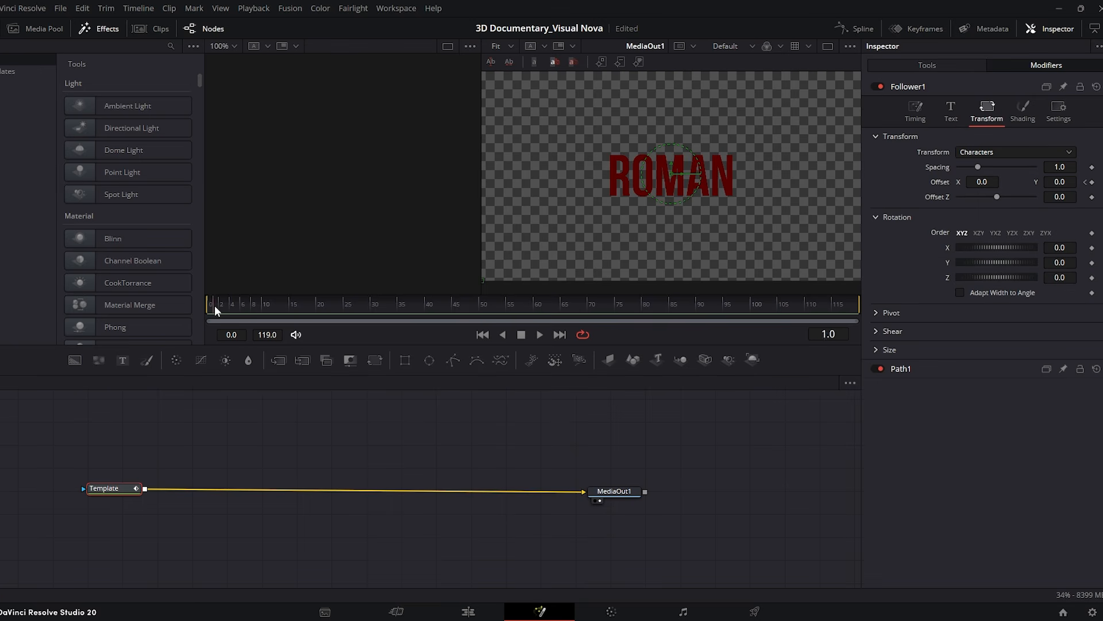
left_click(1092, 183)
key("Home")
left_click_drag(1068, 179, 1053, 181)
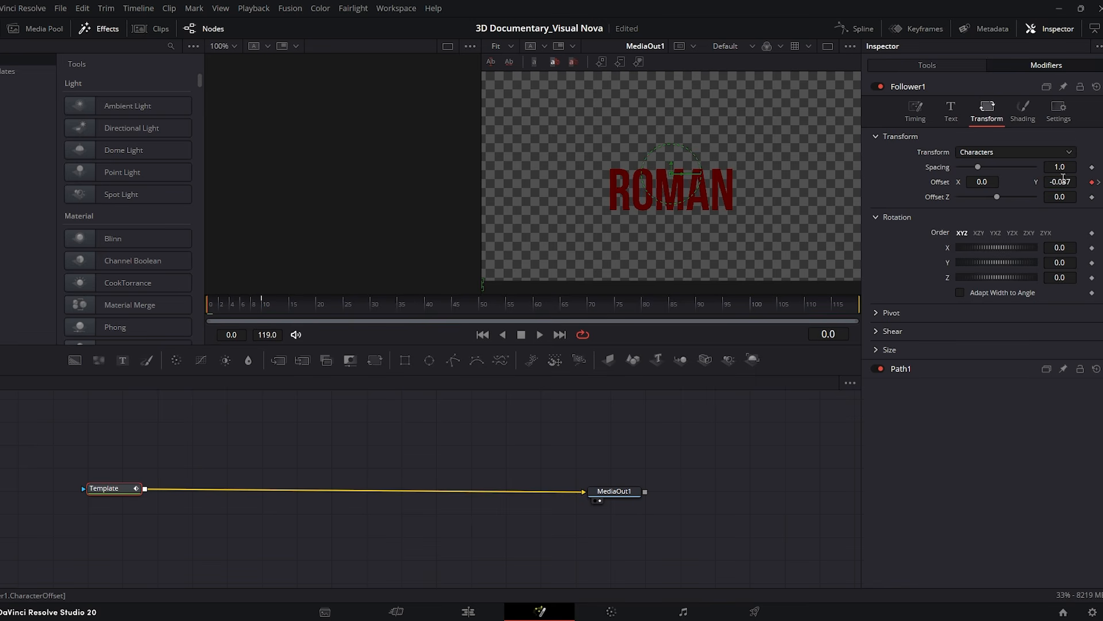
Keyframe the Follower's shading opacity at 0.0 on frame 0 and 1.0 on frame 10.
left_click(1025, 111)
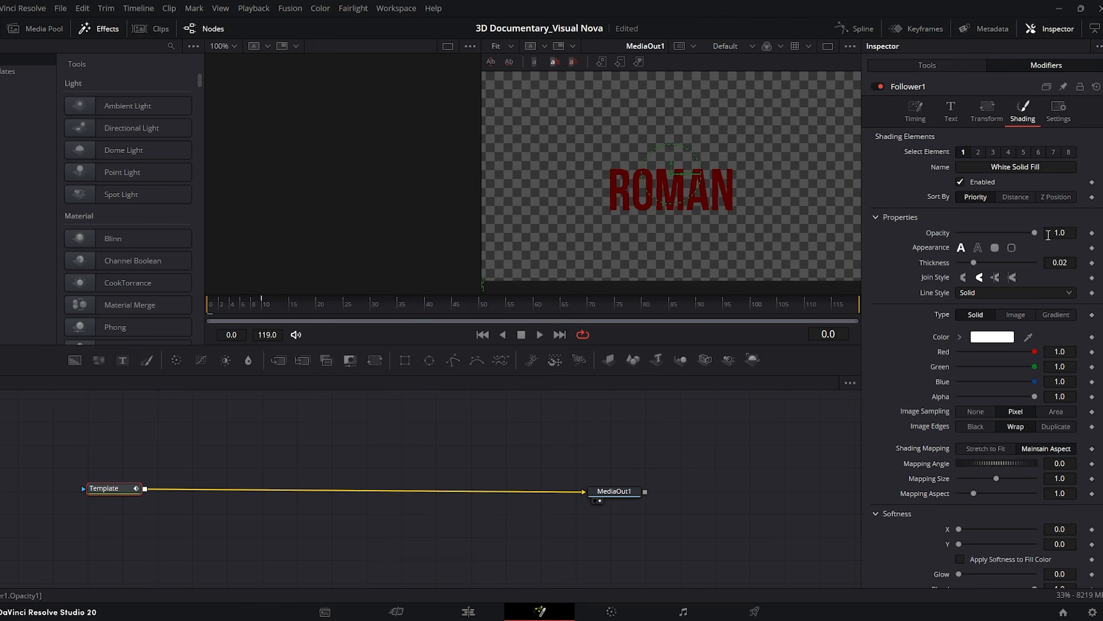
left_click(1092, 233)
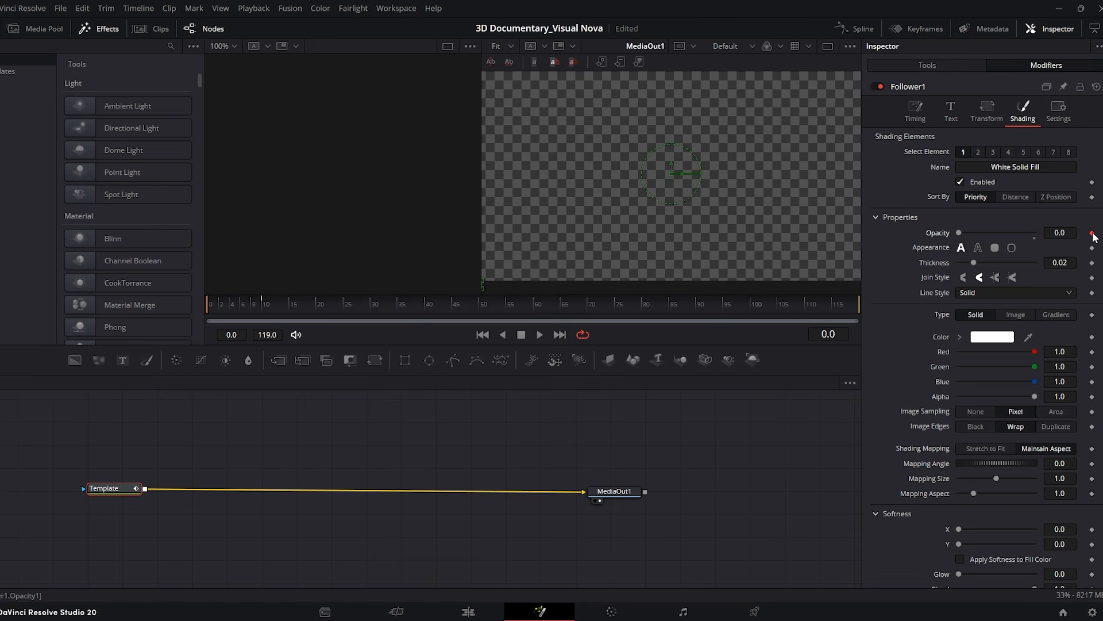
left_click(261, 304)
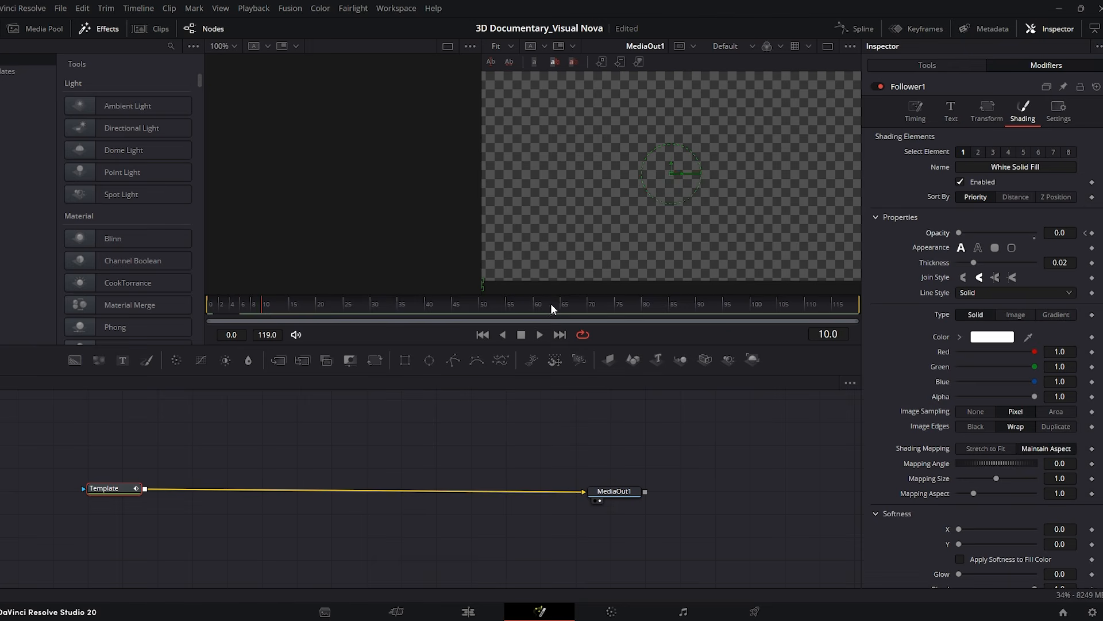
left_click_drag(970, 235, 1039, 216)
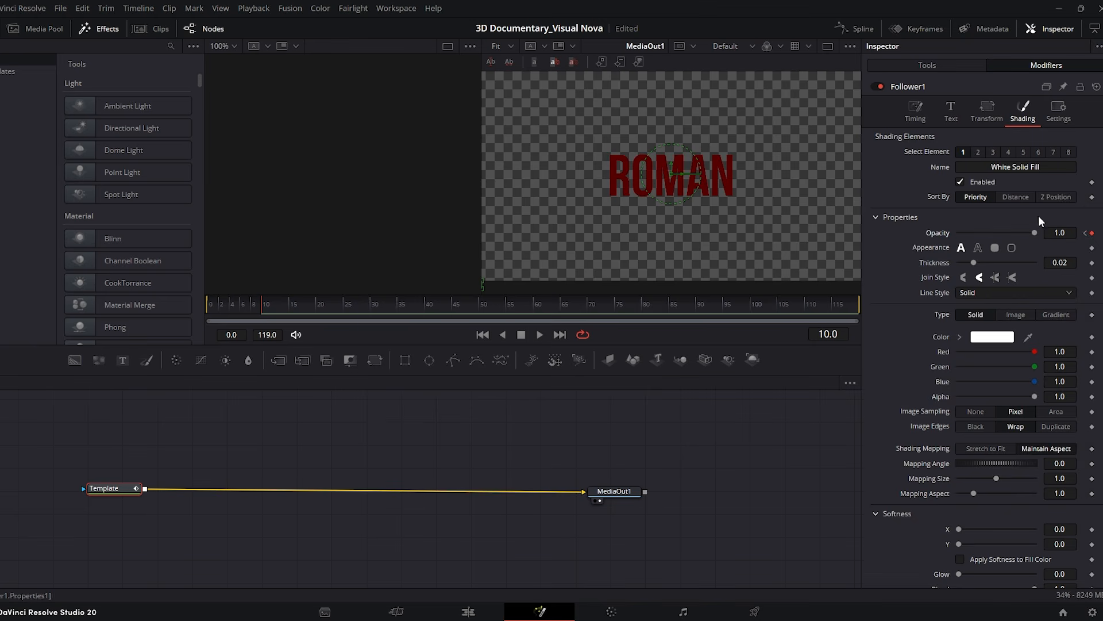
Set the Follower's timing to a delay of about 0.92 between each character with a Left to Right order.
left_click(918, 112)
left_click(1060, 182)
type("0.36")
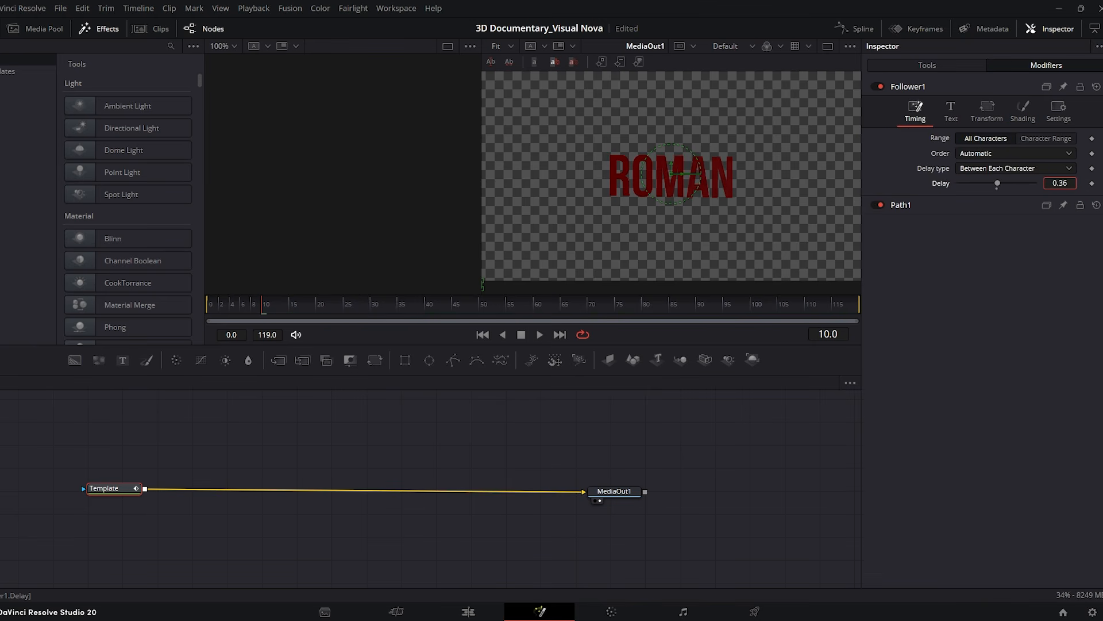
left_click_drag(1060, 183, 1063, 182)
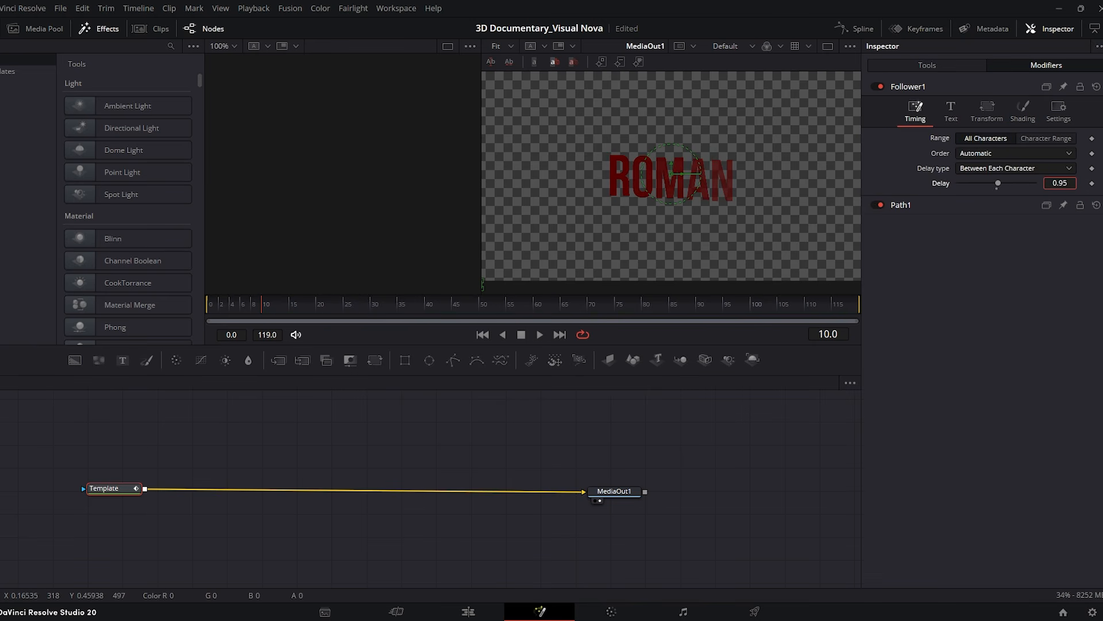
left_click(1006, 154)
left_click(1001, 179)
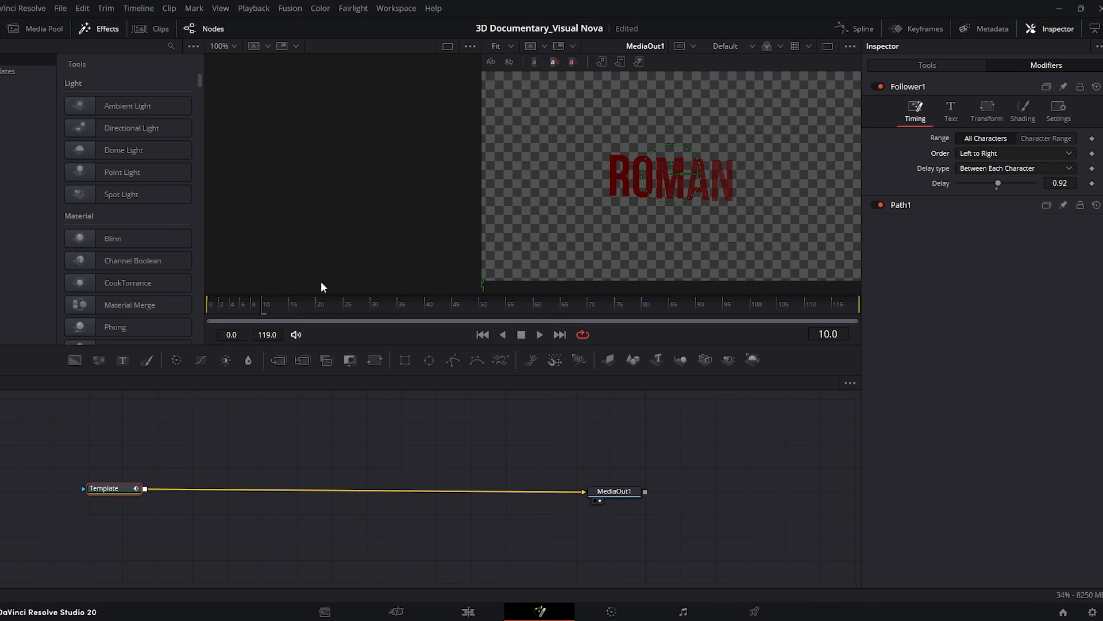
Increase the Follower's character delay to 1.92 and play the ROMAN text animation from frame 0.
left_click_drag(235, 307, 262, 308)
left_click_drag(1050, 183, 1078, 183)
left_click_drag(251, 311, 201, 307)
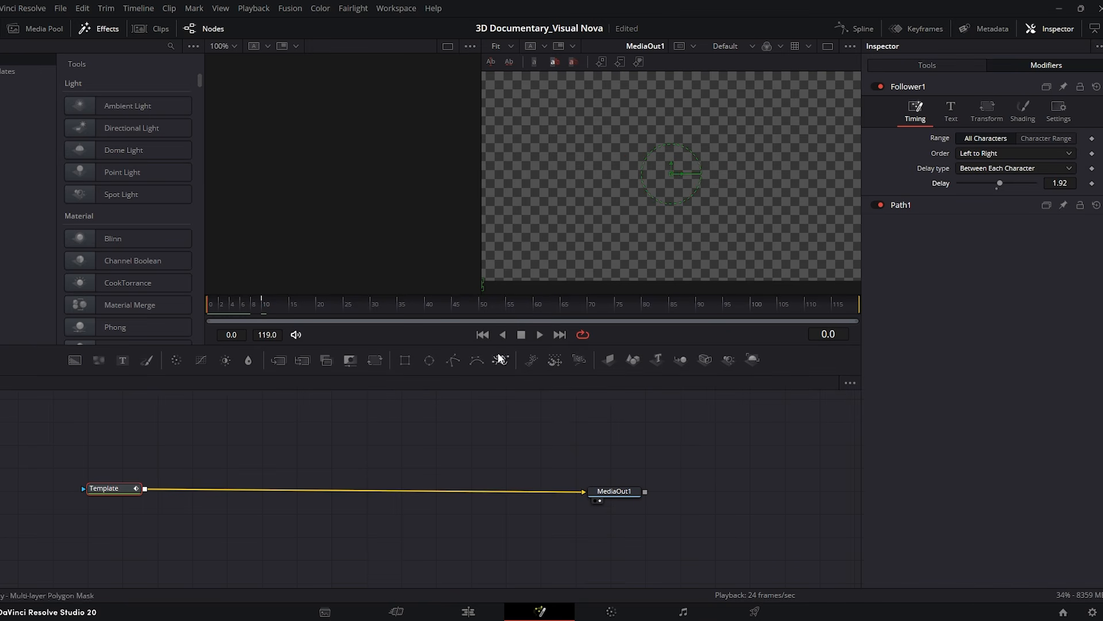
left_click(539, 335)
left_click(522, 334)
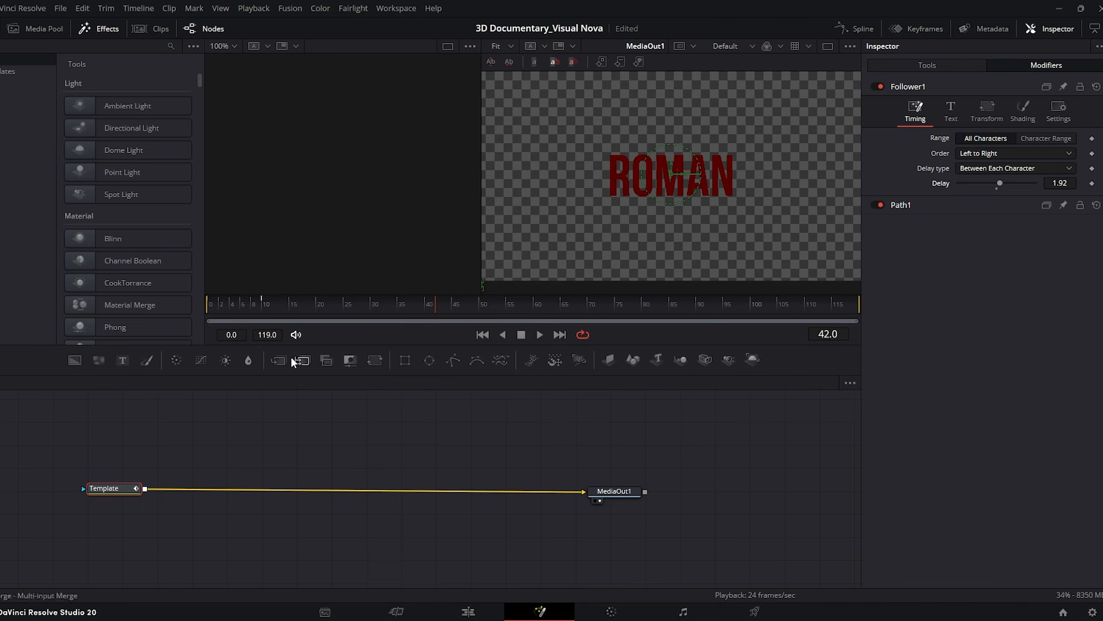
Return to the Edit page, search the effects for "hope", apply Hopes Bevel & Emboss to the ROMAN title and adjust its sharpness.
left_click(469, 612)
left_click(505, 383)
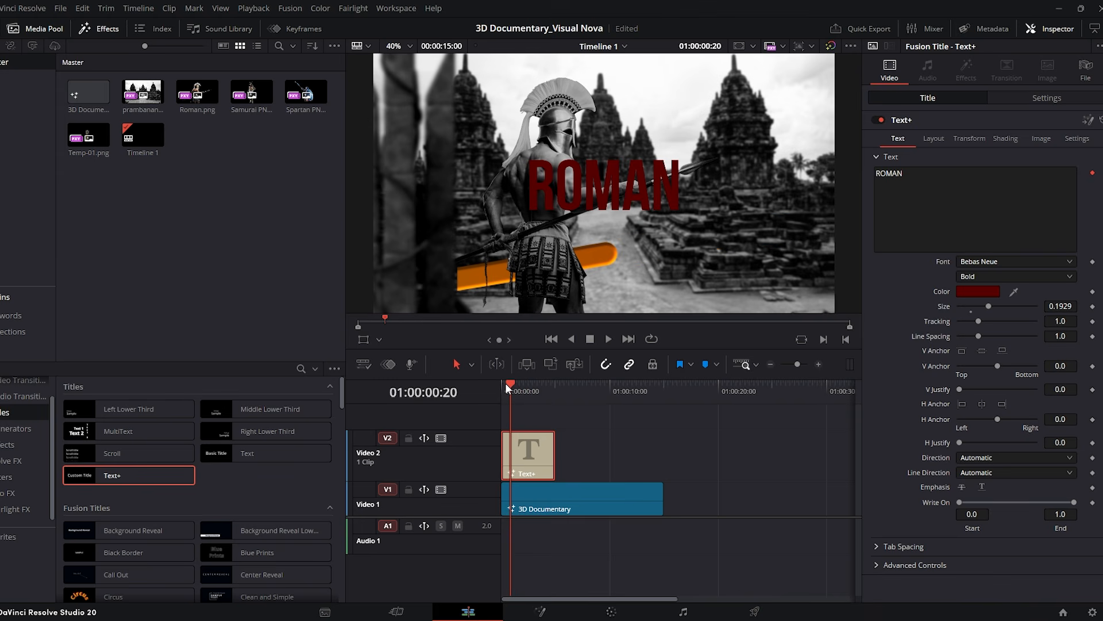
left_click(7, 444)
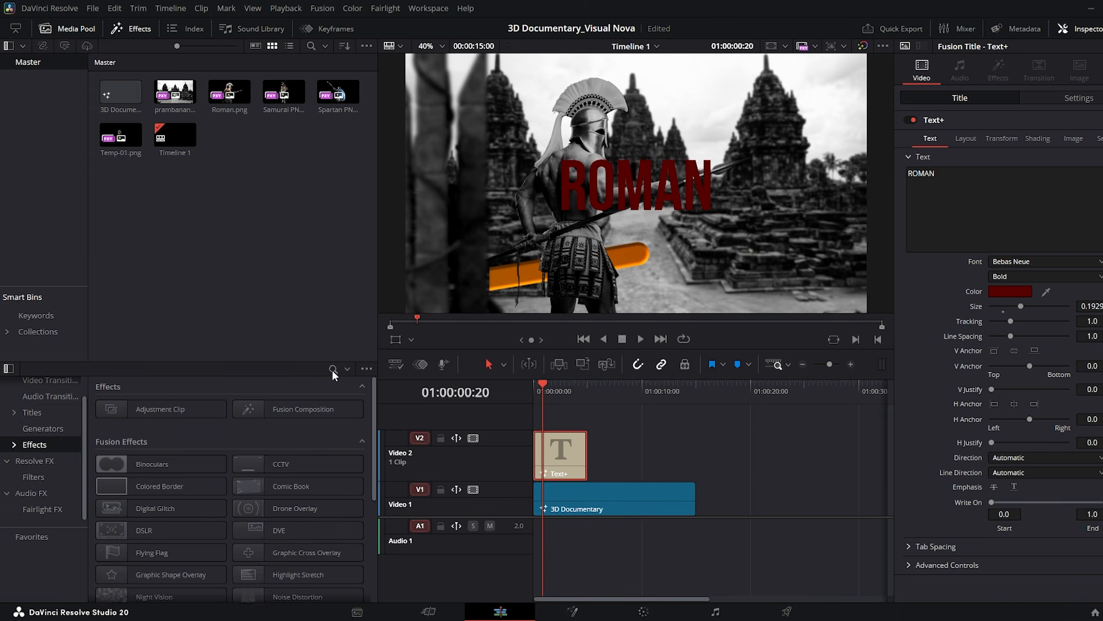
left_click(333, 370)
type("hope")
left_click_drag(154, 443, 513, 456)
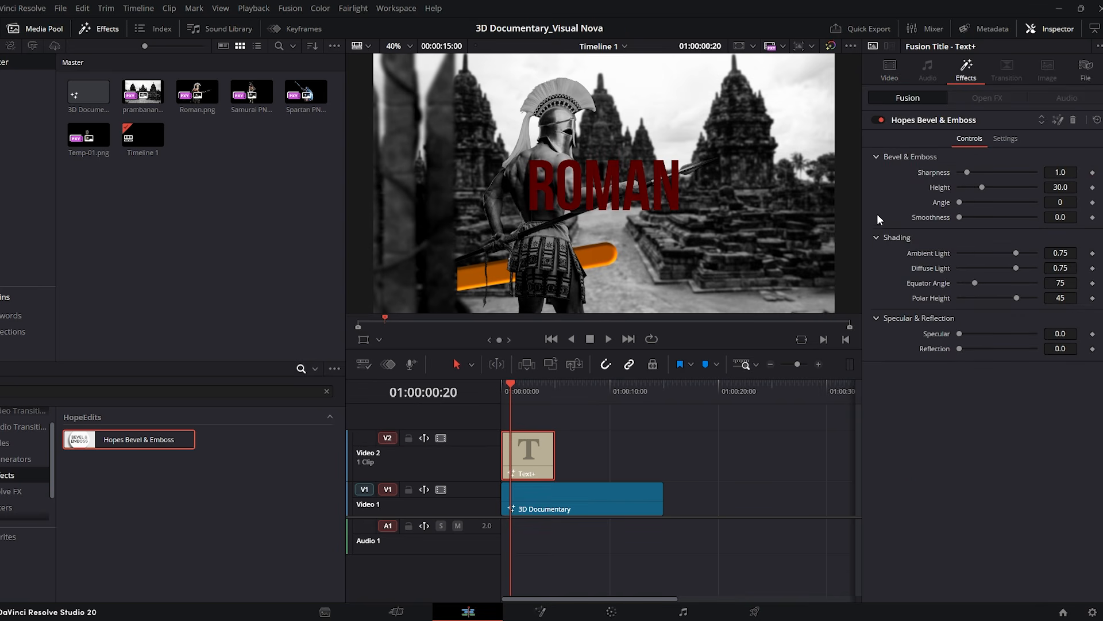
left_click_drag(972, 176, 974, 170)
Set the ROMAN title's size to 0.1814 and tracking to 0.968, and move its center to X 0.766, Y 0.708.
left_click(890, 69)
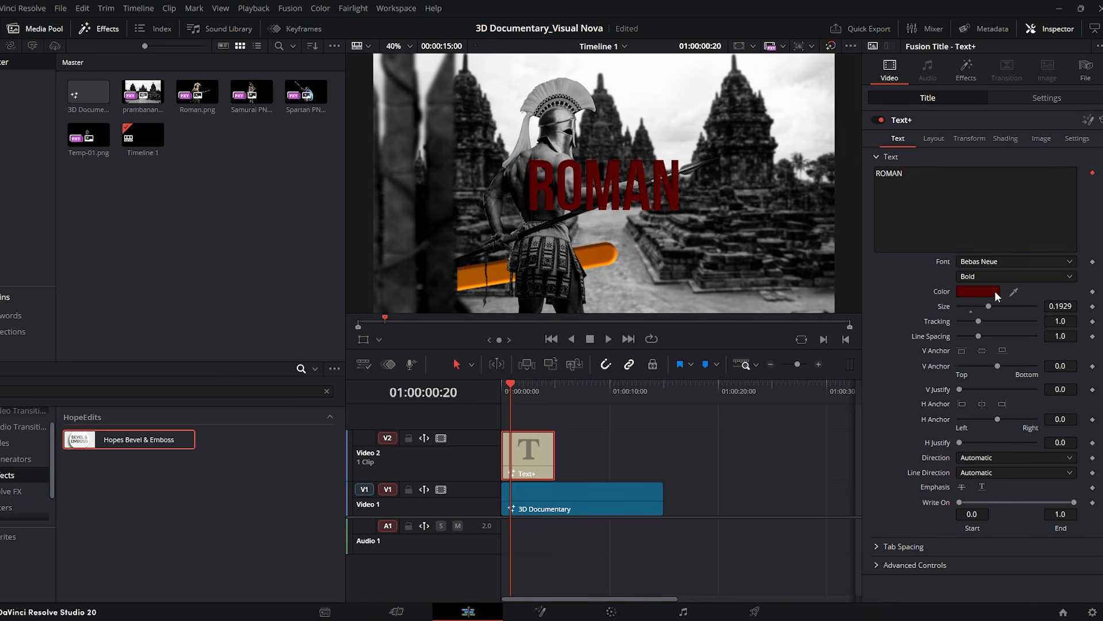
mouse_move(1067, 309)
left_mouse_down()
mouse_move(1054, 309)
mouse_move(1057, 323)
left_mouse_up()
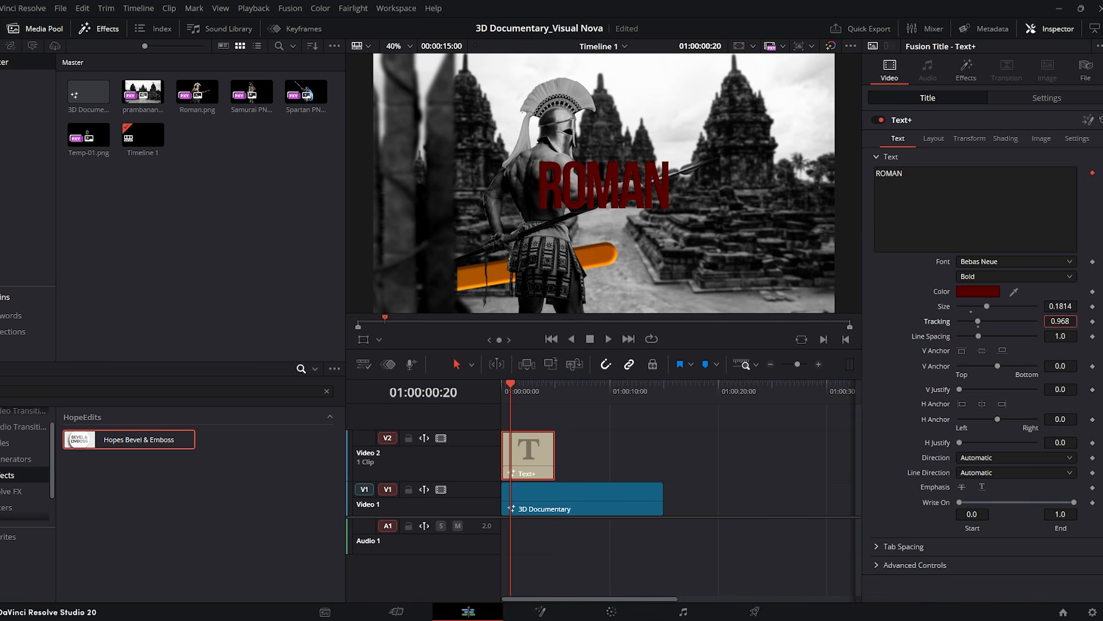
left_click(934, 138)
left_click_drag(973, 187, 1064, 187)
mouse_move(982, 188)
left_mouse_down()
mouse_move(1006, 188)
mouse_move(975, 188)
left_mouse_up()
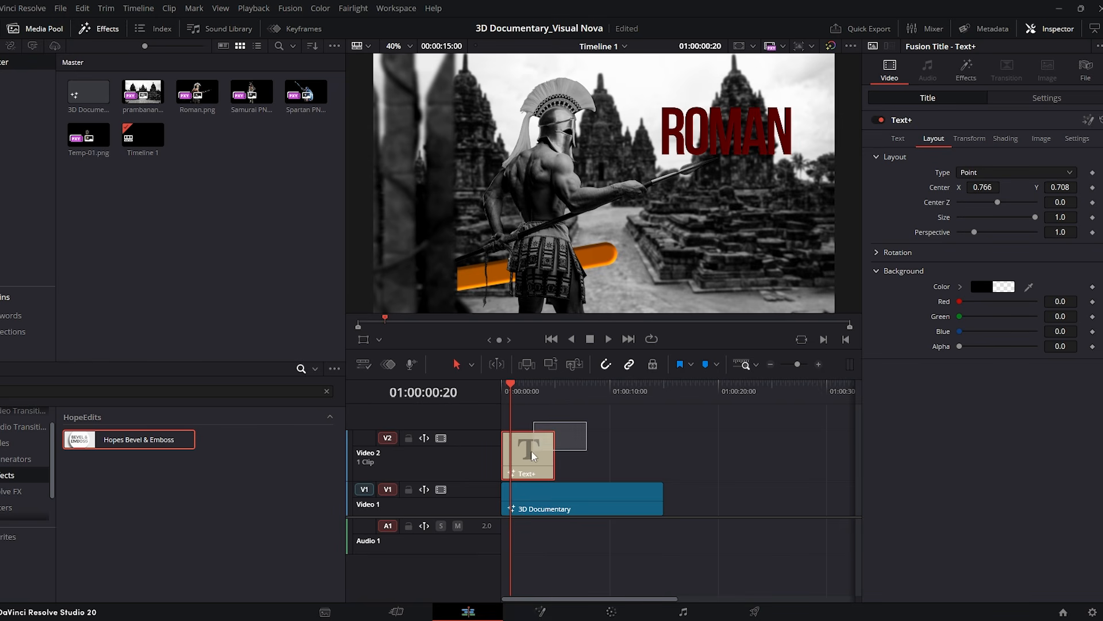
Duplicate the ROMAN title clip onto the track above and change the copy's text to Soldier.
left_click_drag(525, 446, 526, 425)
left_click(937, 187)
key("ctrl+a")
type("Soldier")
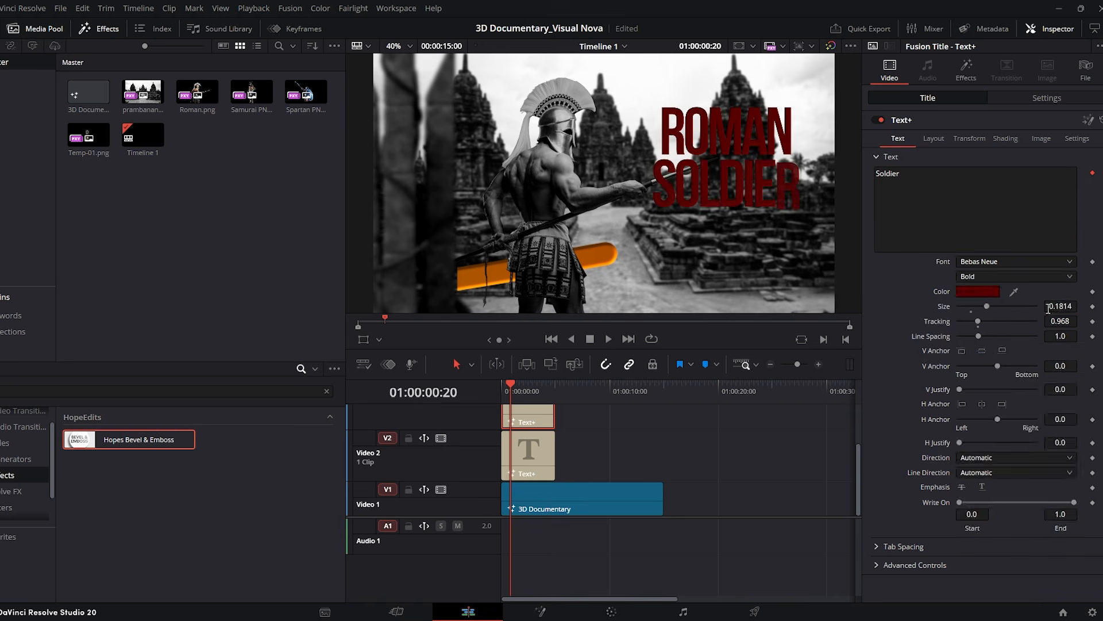
Style the Soldier title in Anton Regular, orange #aa5500, size 0.1038, and align it beneath the right end of ROMAN.
left_click(1010, 261)
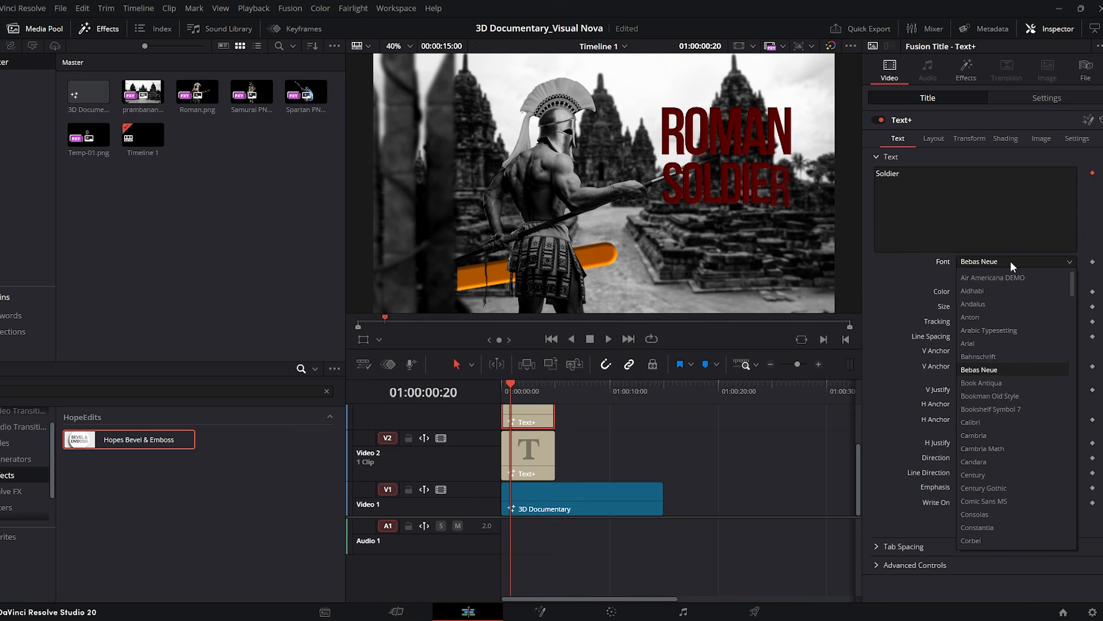
left_click(981, 316)
left_click(978, 292)
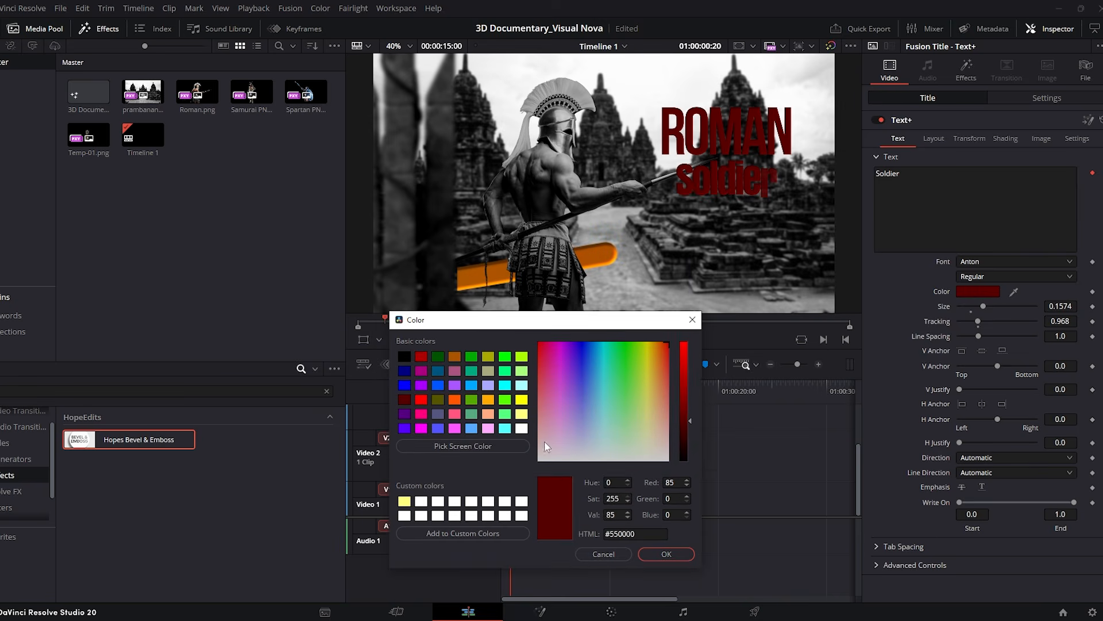
left_click(456, 357)
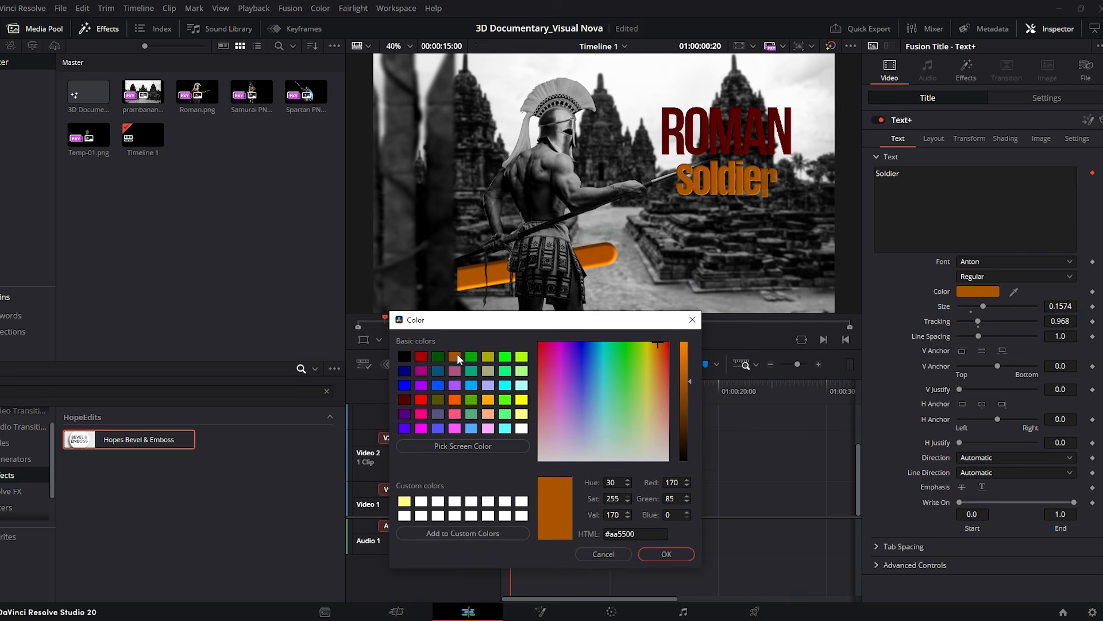
left_click(668, 556)
left_click(934, 138)
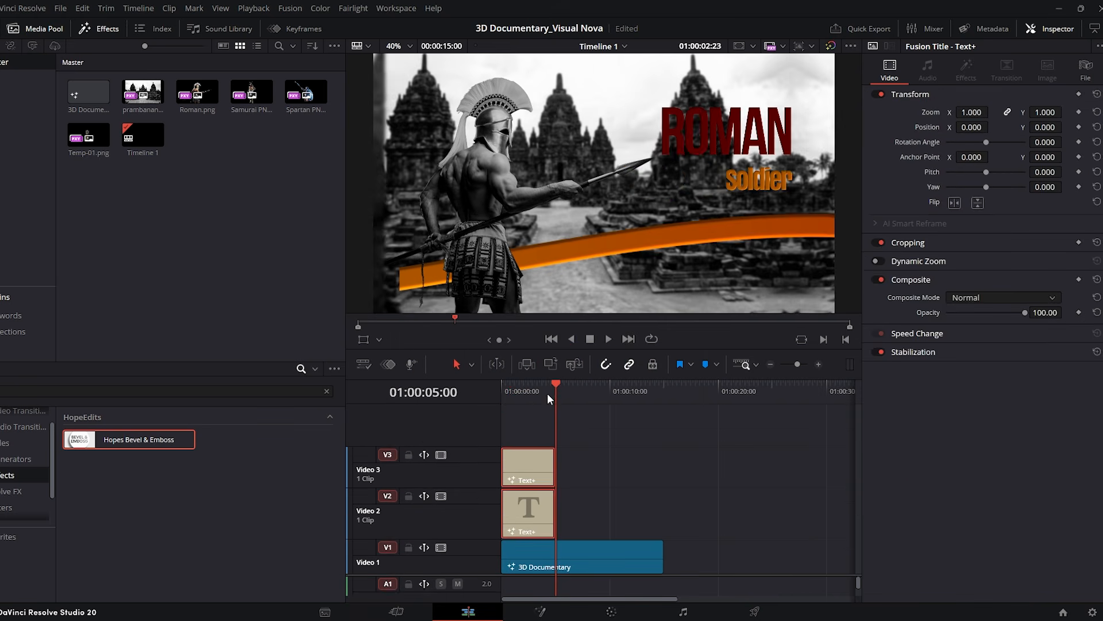
Trim both Roman title clips at 01:00:02:06 and give each a fade-out of about 12 frames.
left_click_drag(548, 393, 526, 383)
left_click_drag(572, 412, 525, 460)
left_click(577, 442)
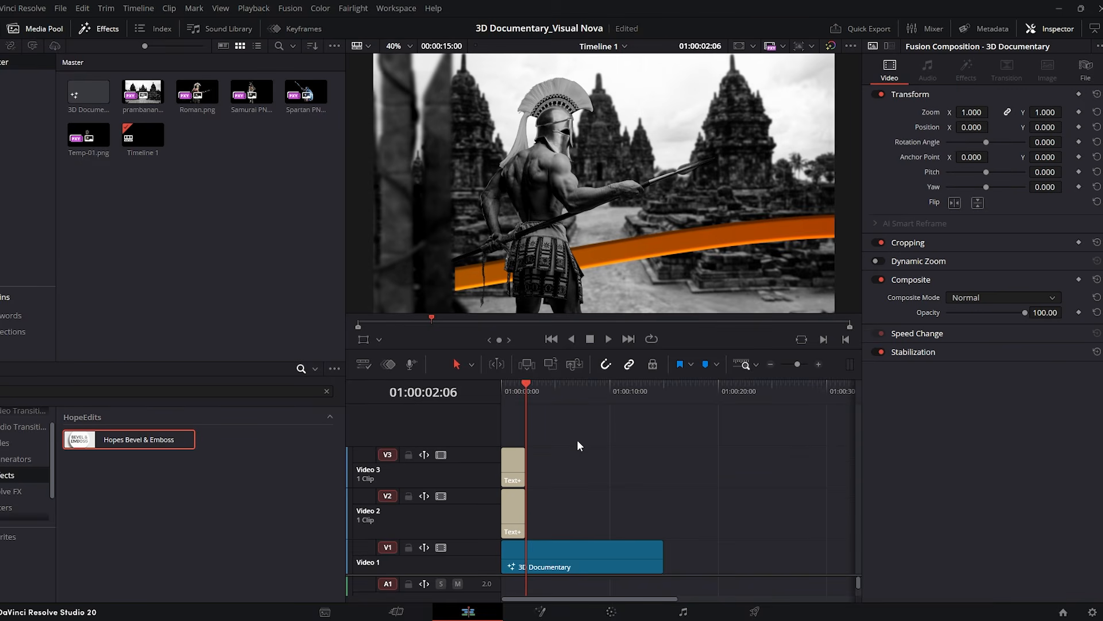
scroll(527, 418, "up", 3)
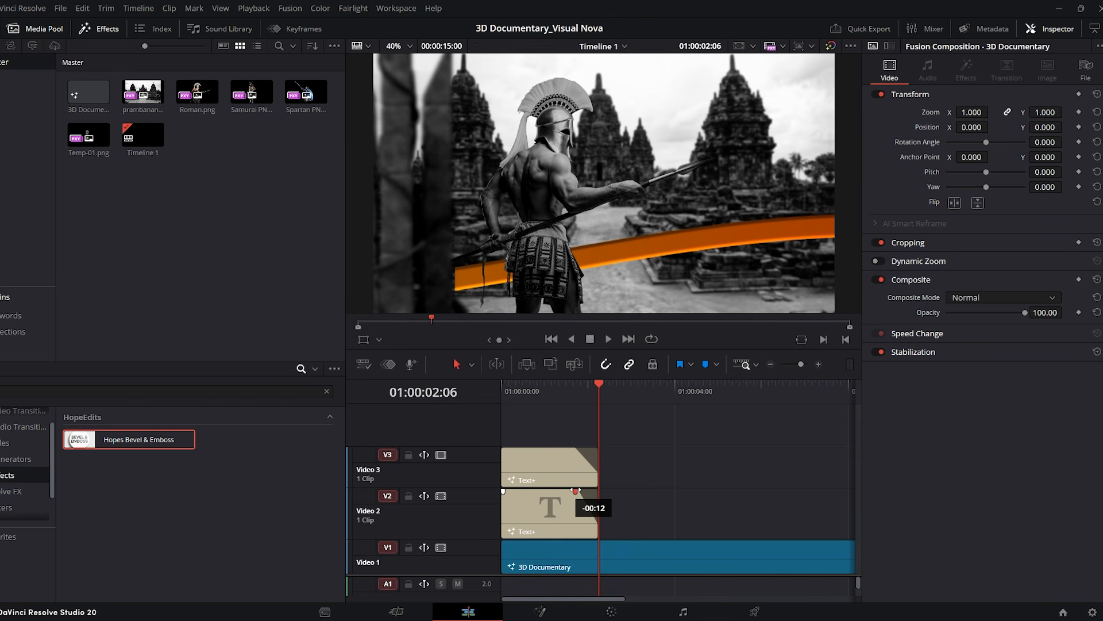
left_click_drag(560, 392, 517, 520)
key("ctrl+z")
scroll(615, 391, "down", 2)
Duplicate both Roman title clips at 01:00:06:06 and change the copies' texts to Samurai and Warrior.
left_click(633, 387)
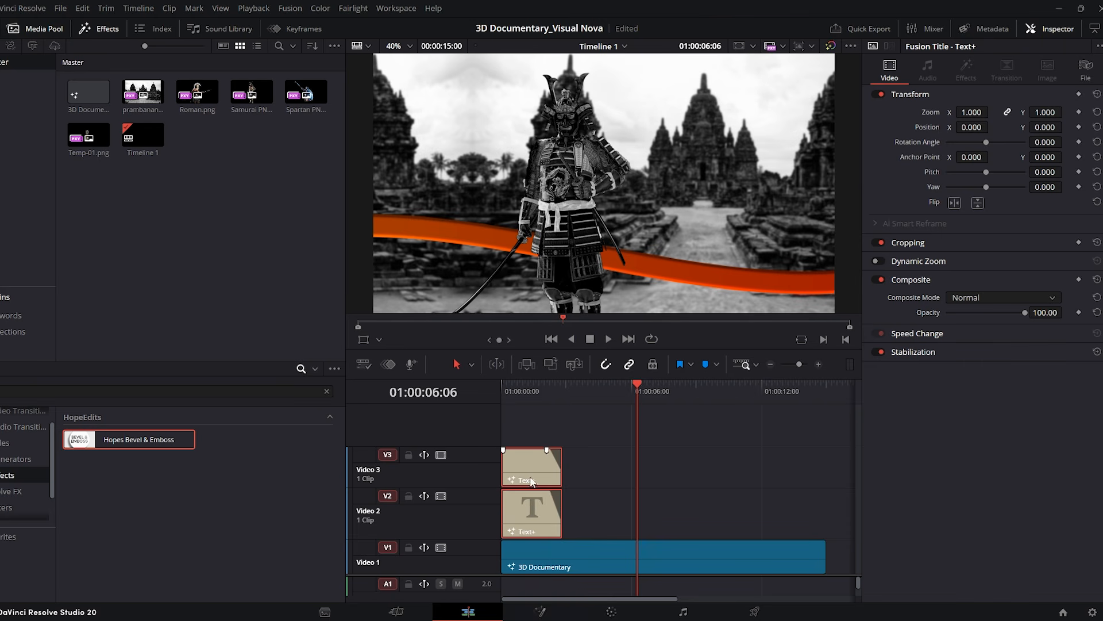
left_click_drag(529, 478, 661, 477)
left_click(658, 462)
type("Samurai")
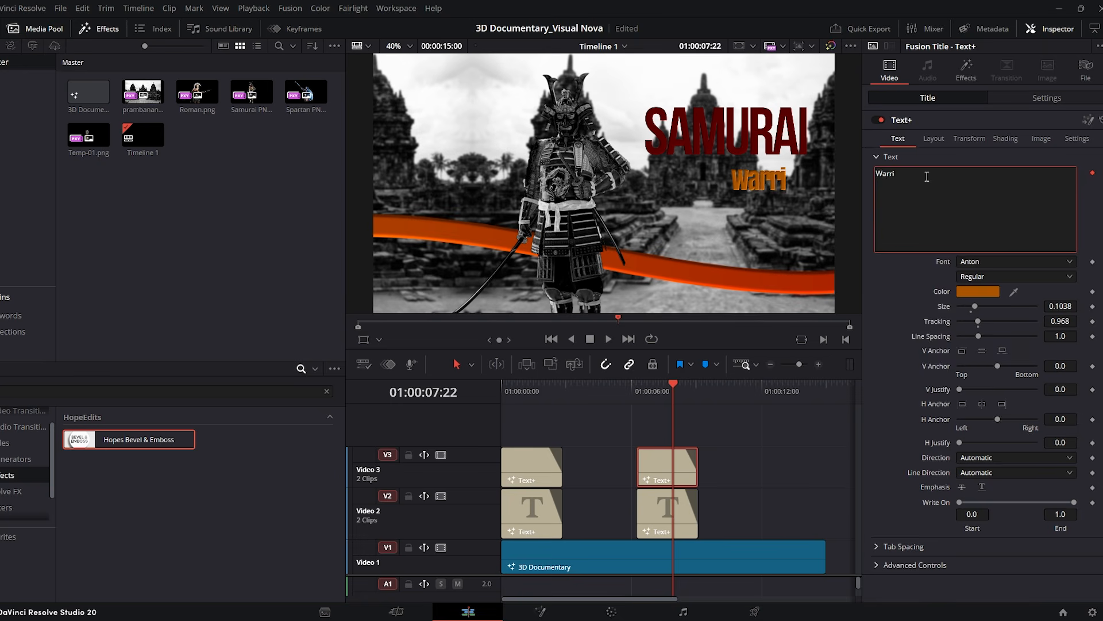
type("or")
Shift the Warrior title to line up with the right end of SAMURAI and extend both clips by about one second.
left_click(934, 138)
left_click_drag(977, 185, 990, 185)
left_click_drag(673, 389, 715, 389)
left_click_drag(698, 474, 713, 474)
Duplicate the Samurai title pair over the Spartan shot near 01:00:12:00 and change the main title's text to Spartan.
left_click_drag(695, 383, 766, 384)
left_click_drag(736, 437, 803, 477)
left_click(807, 424)
key("space")
key("space")
left_click(812, 470)
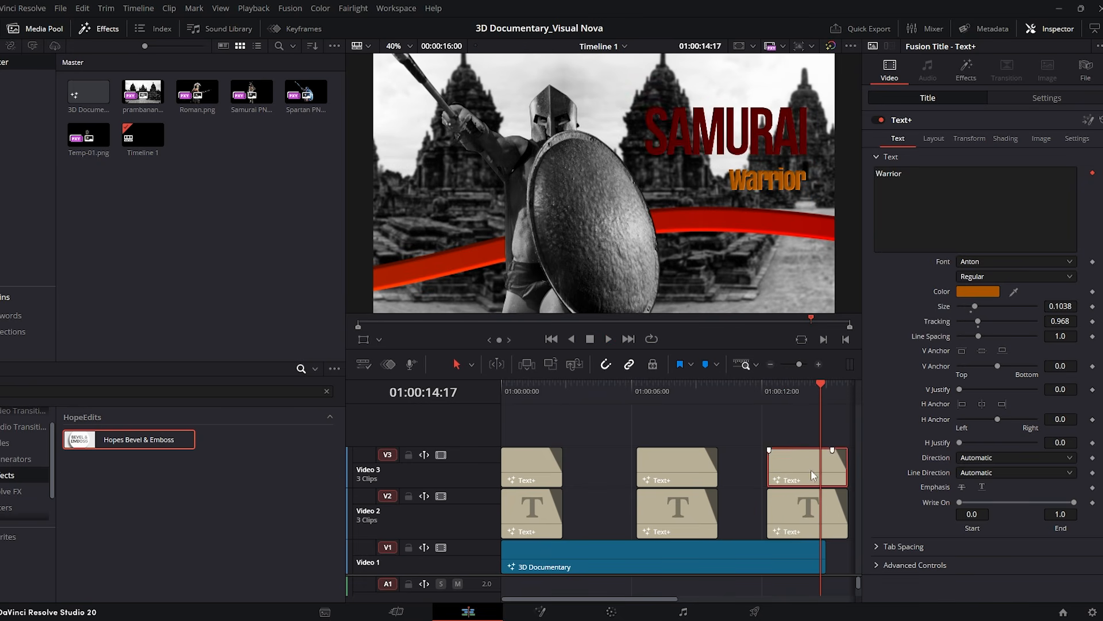
left_click(819, 393)
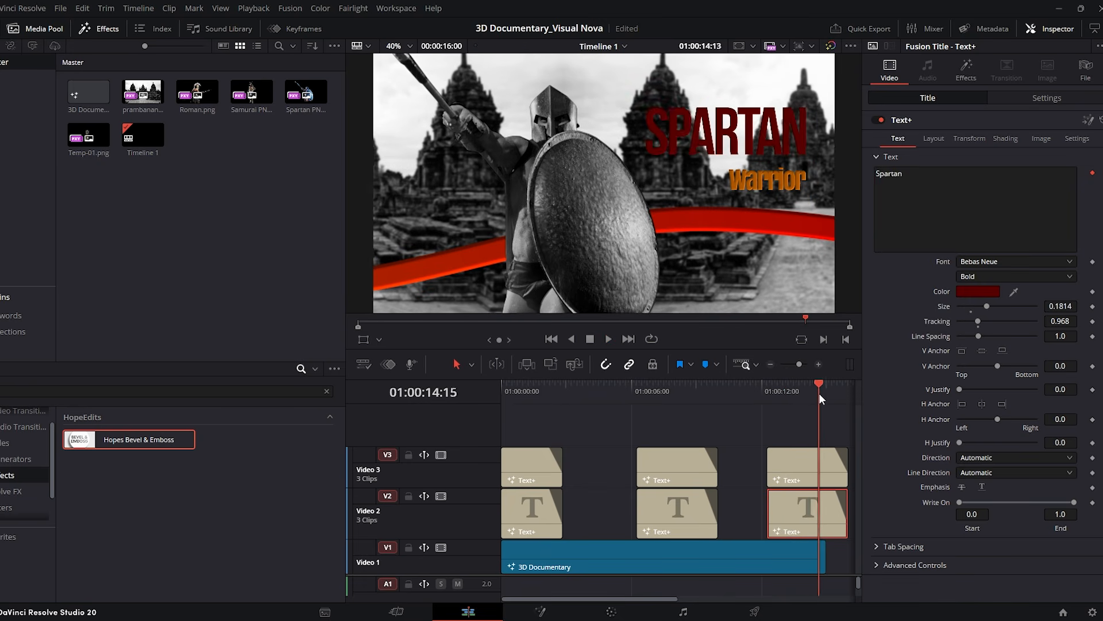
Trim both Spartan title clips to the end of the 3D Documentary clip and adjust their fade-outs.
left_click_drag(847, 477, 826, 477)
key("ctrl+equal")
key("ctrl+equal")
left_click_drag(697, 449, 749, 449)
left_click_drag(697, 490, 759, 491)
key("ctrl+minus")
key("ctrl+minus")
key("ctrl+minus")
key("ctrl+minus")
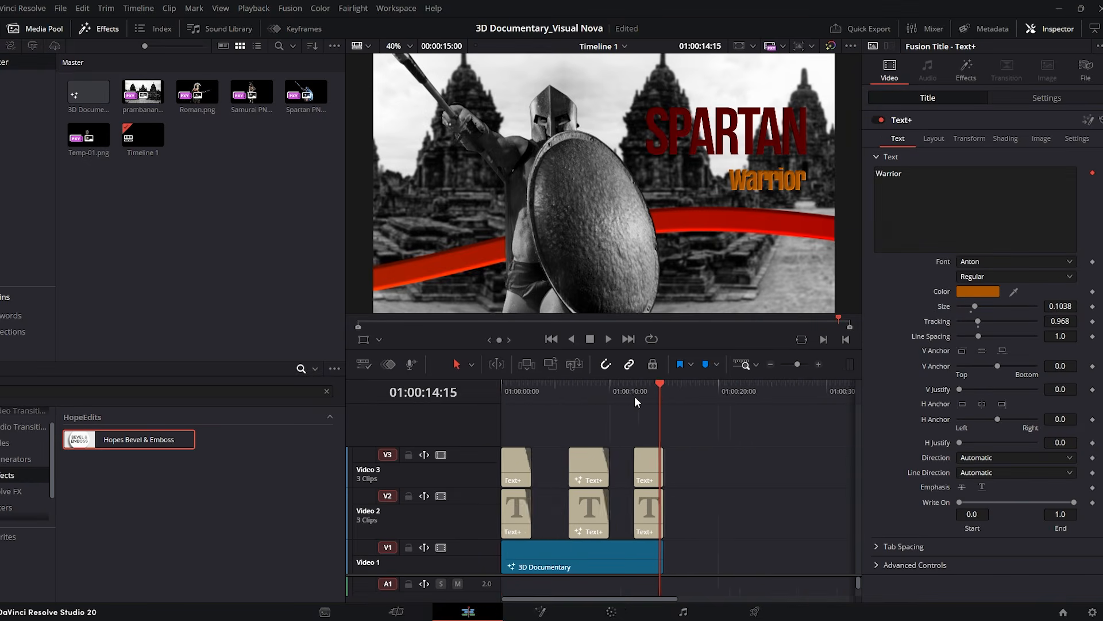
Play the timeline from the start to preview the scene with all its titles.
left_click(503, 384)
left_click(523, 518)
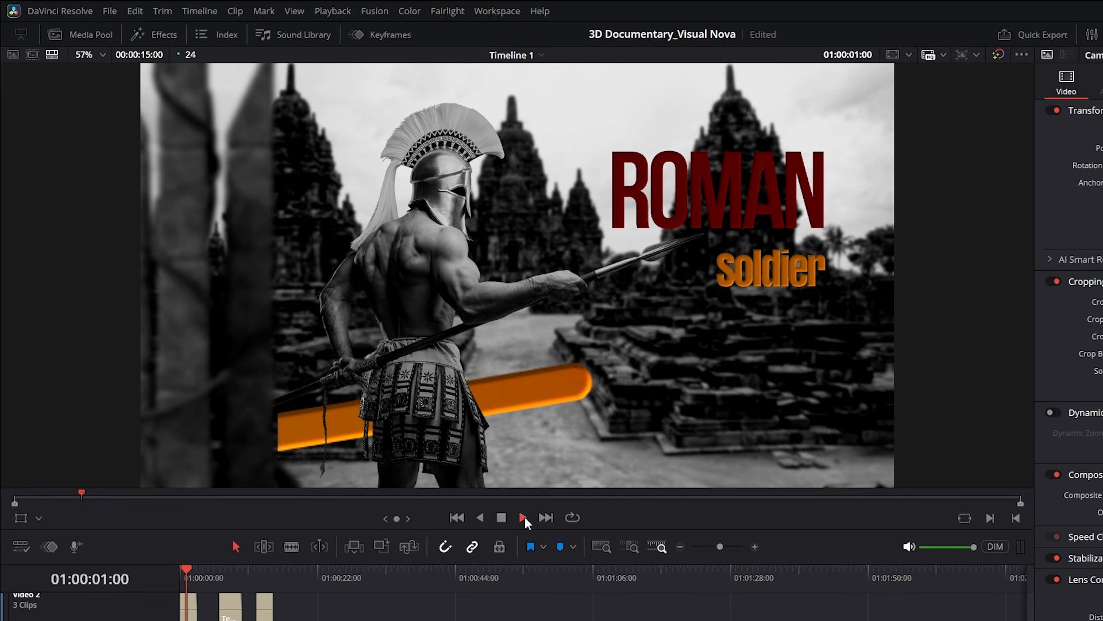